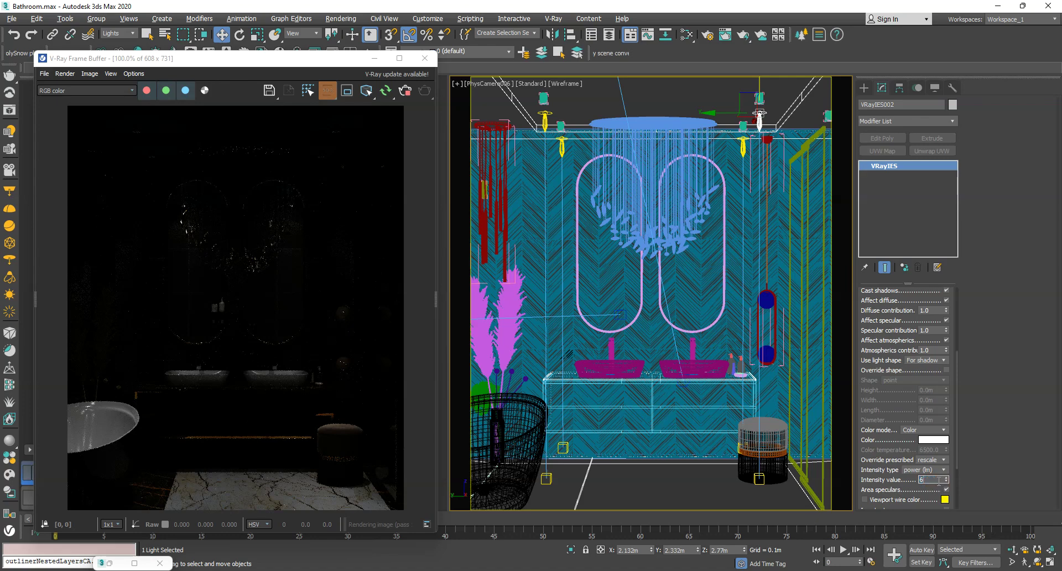
- Set the selected IES light's intensity to 5000 lm
{"action": "key", "text": "Return"}
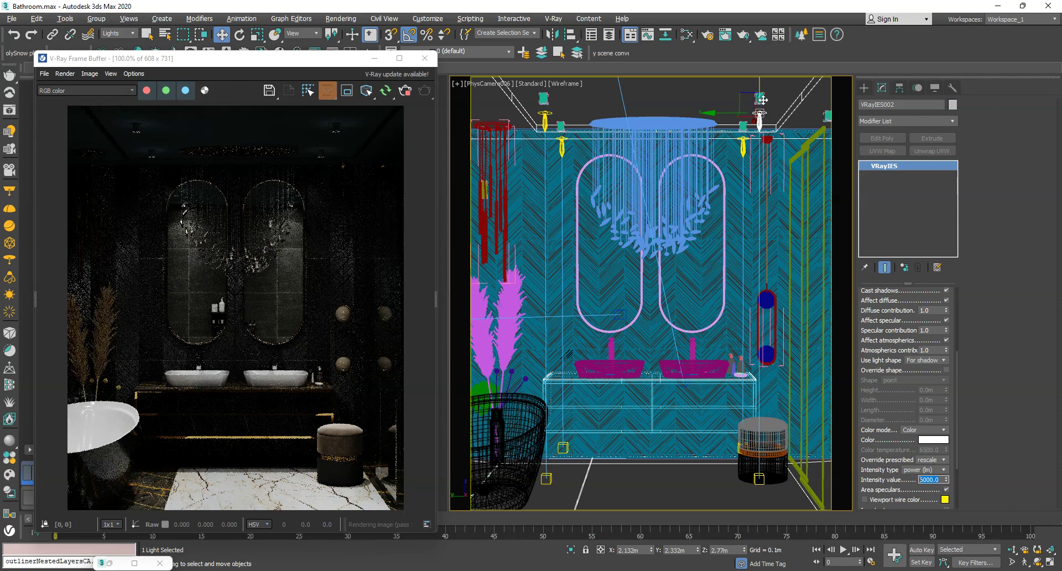
{"action": "left_click", "coordinate": [742, 229]}
- Create a sphere V-Ray light with a radius of about 0.009 m beside the selected ceiling spotlight in the Top view
{"action": "left_click", "coordinate": [759, 116]}
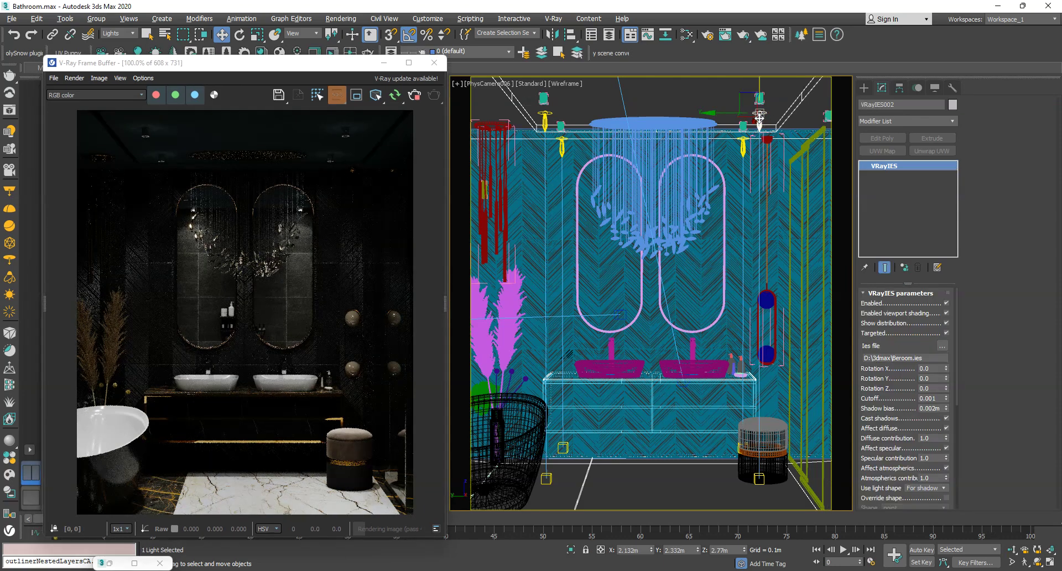
{"action": "key", "text": "t"}
{"action": "key", "text": "z"}
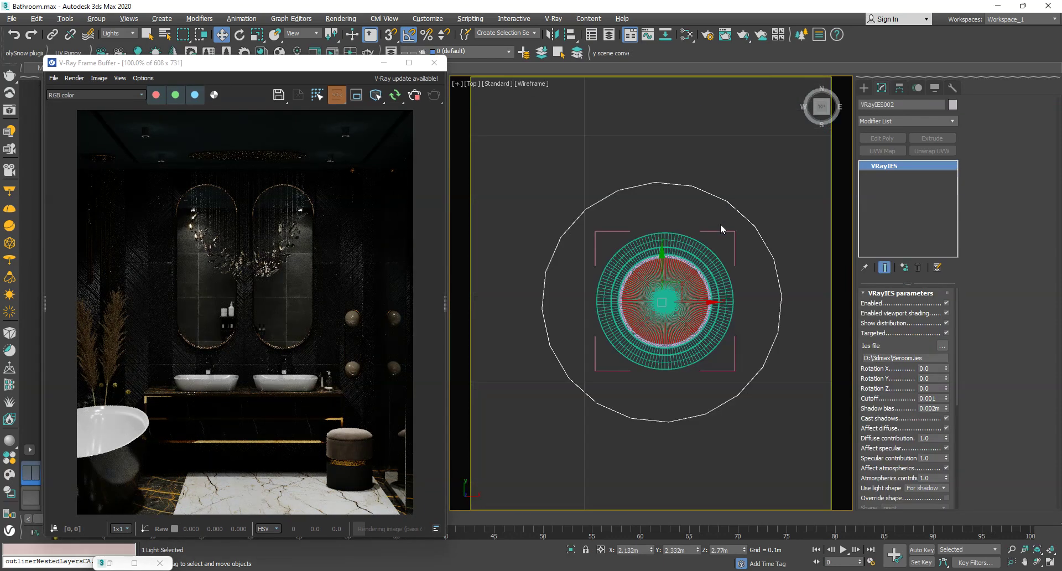
{"action": "left_click", "coordinate": [863, 88]}
{"action": "left_click", "coordinate": [883, 154]}
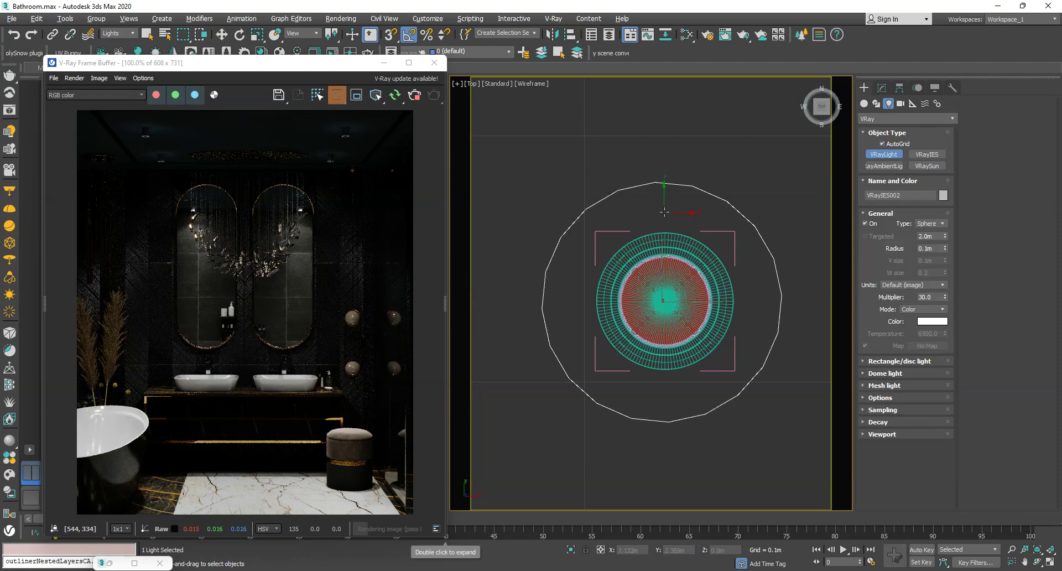
{"action": "left_click", "coordinate": [663, 210]}
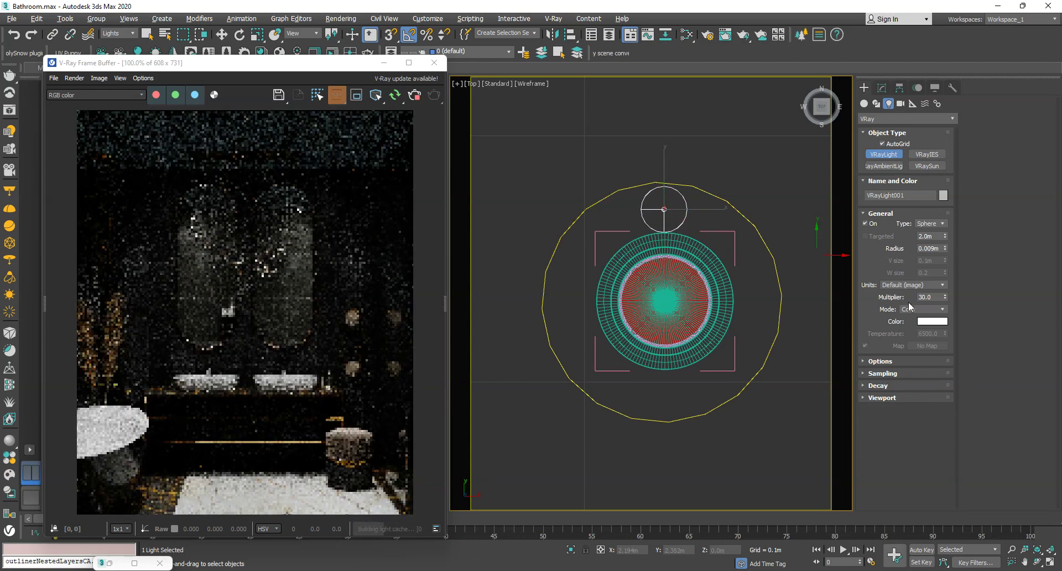
- Centre the sphere light on the spotlight fixture and raise it to the fixture's lower opening in the Front view
{"action": "key", "text": "w"}
{"action": "left_click_drag", "start_coordinate": [665, 174], "coordinate": [665, 259]}
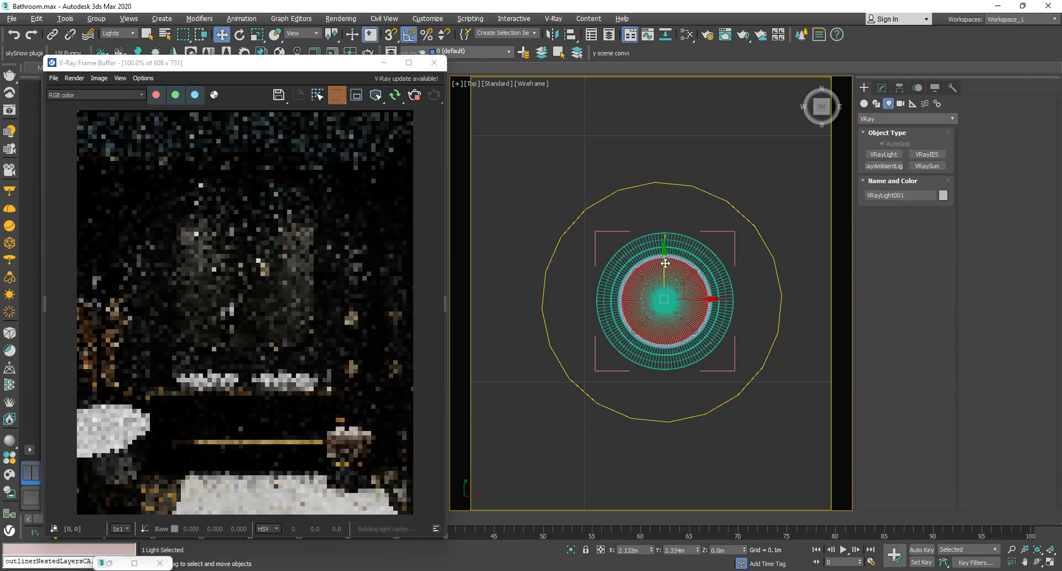
{"action": "key", "text": "f"}
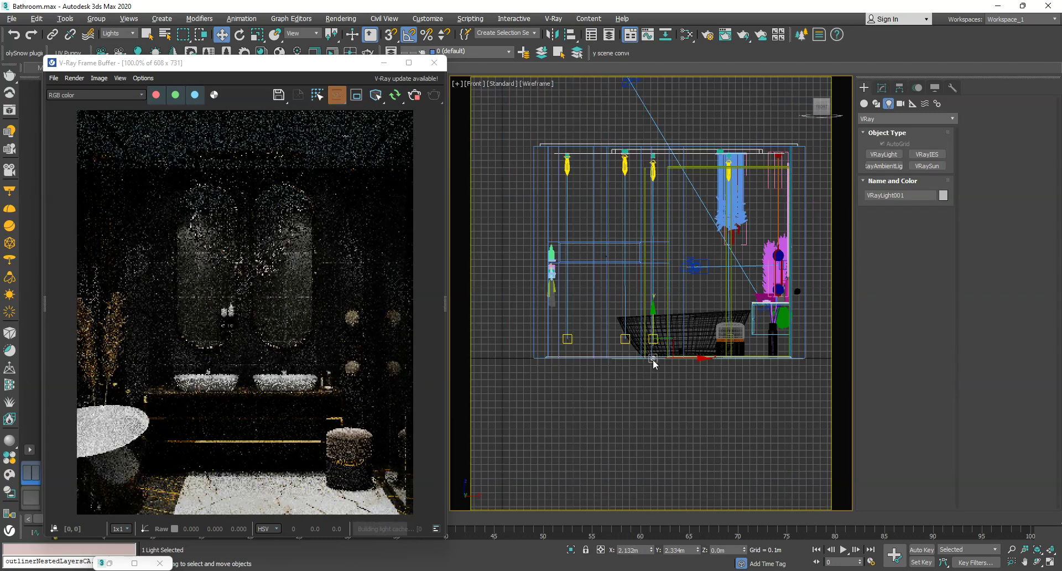
{"action": "scroll", "coordinate": [653, 164], "scroll_direction": "up", "scroll_amount": 5}
{"action": "left_click_drag", "start_coordinate": [642, 308], "coordinate": [641, 170]}
{"action": "scroll", "coordinate": [643, 191], "scroll_direction": "up", "scroll_amount": 2}
{"action": "left_click_drag", "start_coordinate": [646, 212], "coordinate": [647, 191]}
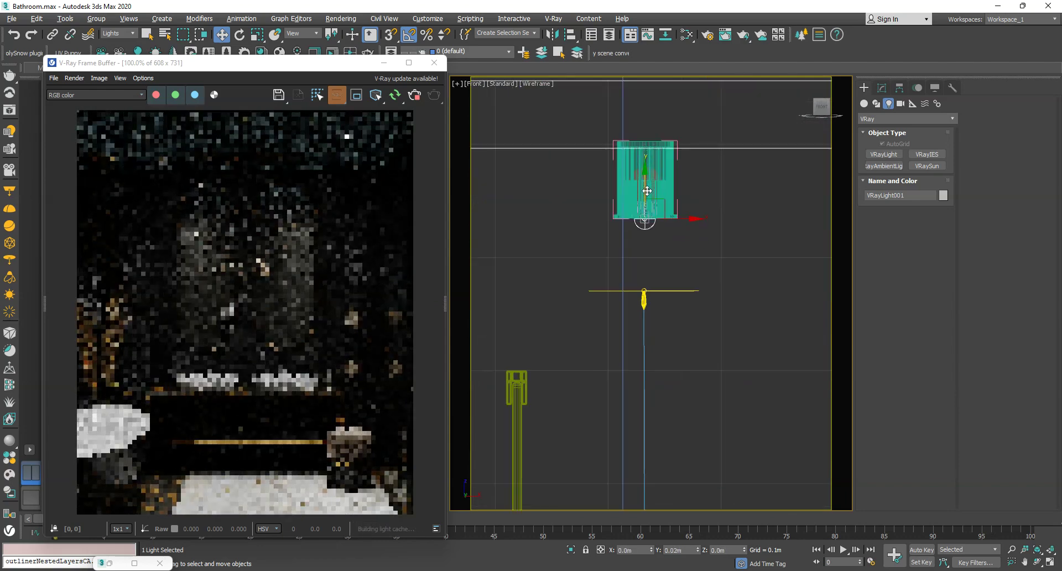
- Set the sphere light's multiplier to 50 and its colour mode to Temperature at 4500
{"action": "left_click", "coordinate": [881, 89]}
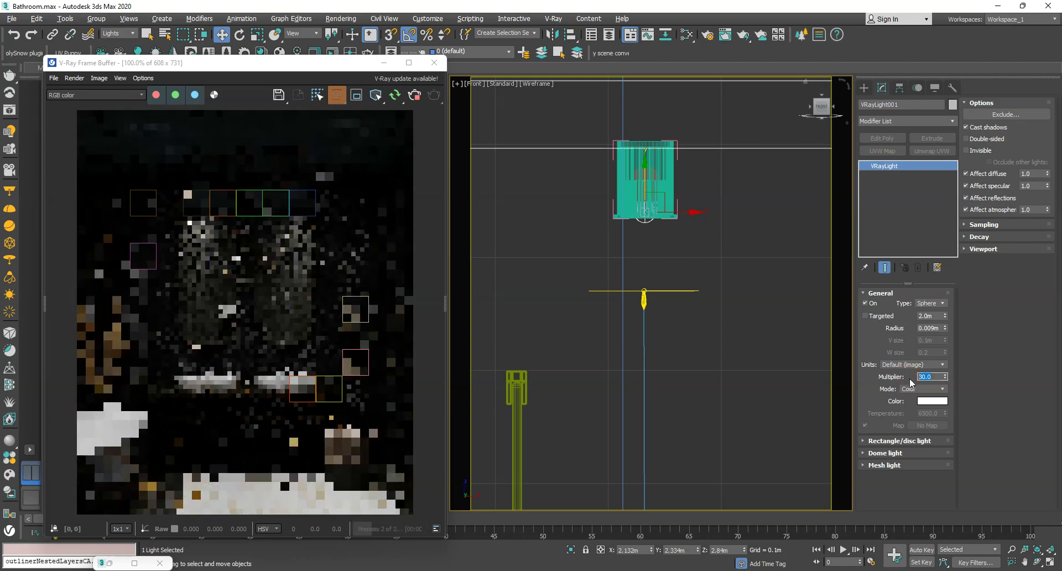
{"action": "left_click", "coordinate": [923, 389]}
{"action": "left_click", "coordinate": [921, 398]}
{"action": "left_click_drag", "start_coordinate": [939, 414], "coordinate": [899, 415]}
{"action": "type", "text": "4500"}
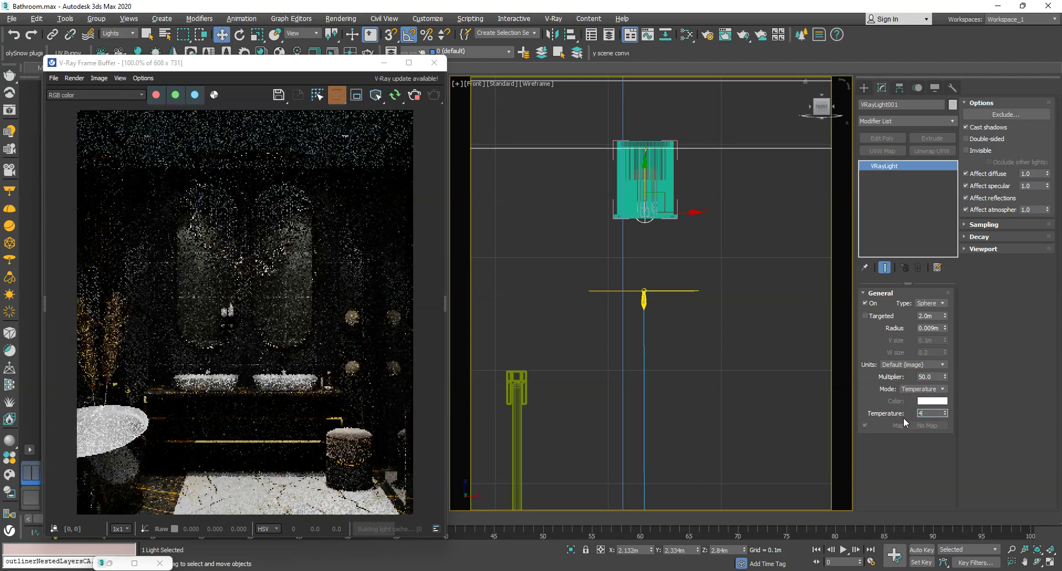
{"action": "key", "text": "Return"}
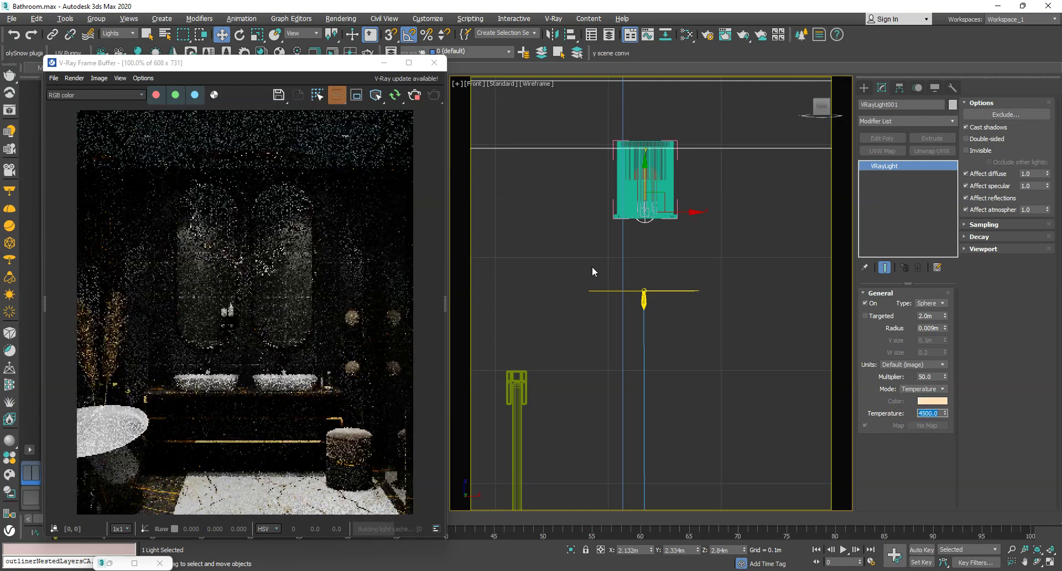
- Copy the sphere light to the neighbouring ceiling spotlights along its row and across the room in the Top view
{"action": "key", "text": "t"}
{"action": "key", "text": "z"}
{"action": "scroll", "coordinate": [672, 309], "scroll_direction": "up", "scroll_amount": 3}
{"action": "scroll", "coordinate": [671, 307], "scroll_direction": "down", "scroll_amount": 12}
{"action": "left_click_drag", "start_coordinate": [697, 306], "coordinate": [806, 305], "text": "shift"}
{"action": "key", "text": "Return"}
{"action": "scroll", "coordinate": [790, 305], "scroll_direction": "up", "scroll_amount": 7}
{"action": "scroll", "coordinate": [730, 318], "scroll_direction": "down", "scroll_amount": 6}
{"action": "key", "text": "Return"}
{"action": "mouse_move", "coordinate": [736, 464]}
{"action": "left_mouse_down", "text": "shift"}
{"action": "mouse_move", "coordinate": [736, 170]}
{"action": "mouse_move", "coordinate": [581, 206]}
{"action": "left_mouse_up", "text": "shift"}
{"action": "key", "text": "Return"}
- Copy the sphere light to the remaining ceiling spotlights, including the pair outside the main grid
{"action": "scroll", "coordinate": [689, 210], "scroll_direction": "down", "scroll_amount": 4}
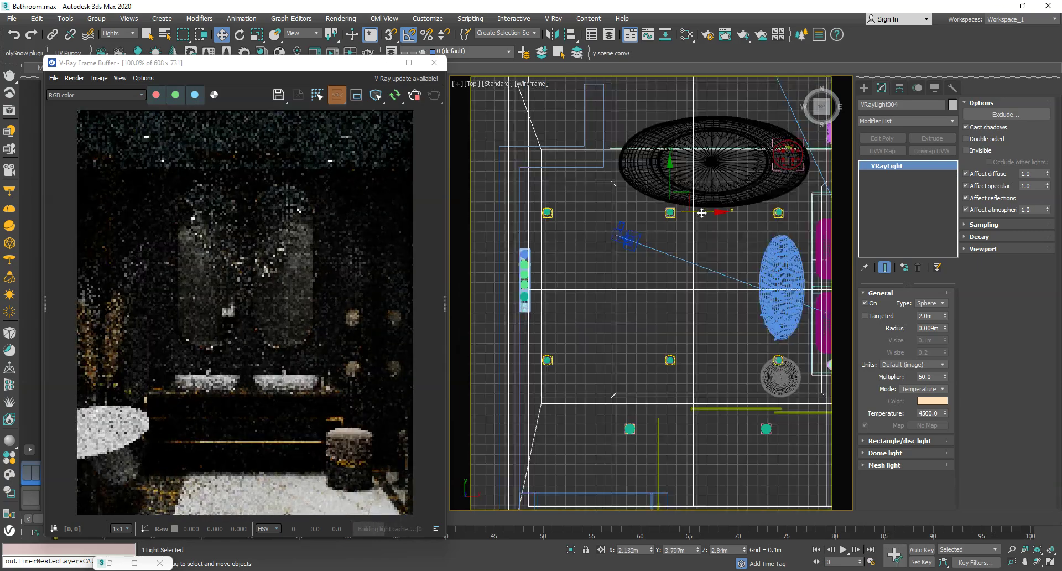
{"action": "left_click_drag", "start_coordinate": [690, 211], "coordinate": [562, 211], "text": "shift"}
{"action": "key", "text": "Return"}
{"action": "scroll", "coordinate": [543, 213], "scroll_direction": "up", "scroll_amount": 11}
{"action": "scroll", "coordinate": [616, 218], "scroll_direction": "down", "scroll_amount": 8}
{"action": "left_click_drag", "start_coordinate": [596, 110], "coordinate": [595, 298], "text": "shift"}
{"action": "scroll", "coordinate": [595, 299], "scroll_direction": "up", "scroll_amount": 5}
- Render the bathroom and compare the glow on the ceiling spotlights with Lens Effects off and on
{"action": "left_click", "coordinate": [434, 94]}
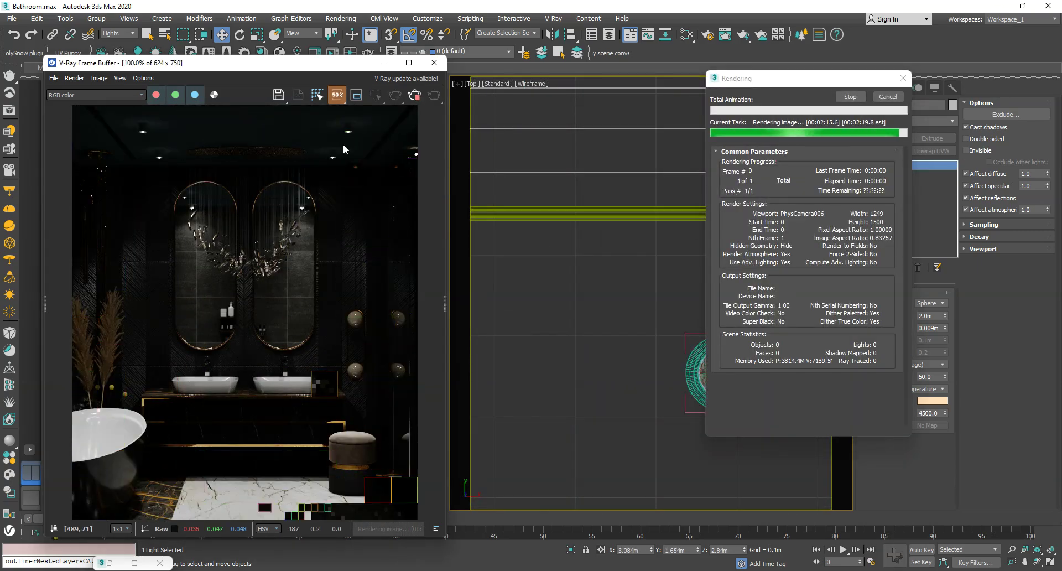
{"action": "left_click", "coordinate": [446, 138]}
{"action": "scroll", "coordinate": [353, 131], "scroll_direction": "up", "scroll_amount": 2}
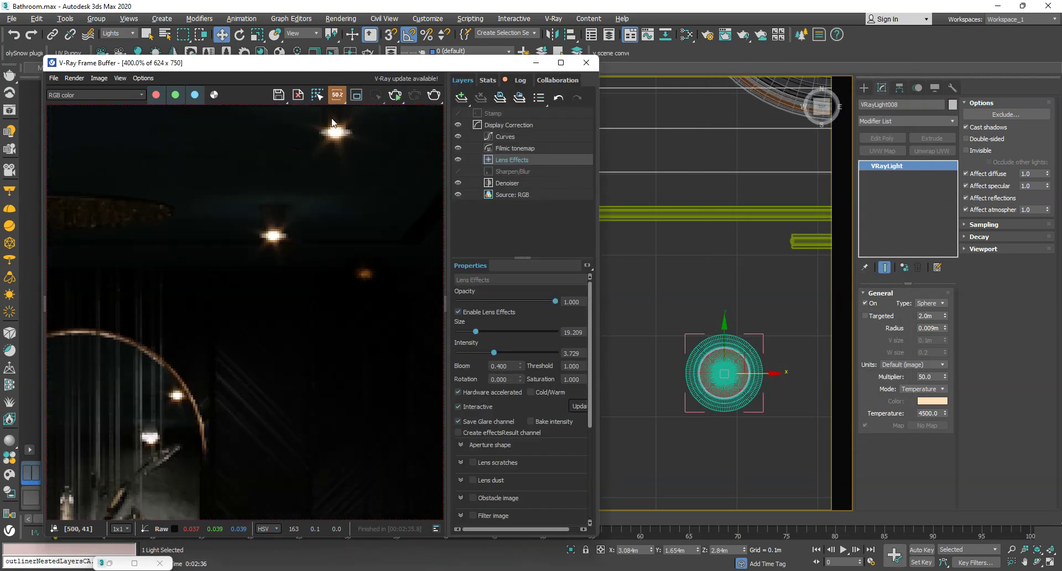
{"action": "middle_click_drag", "start_coordinate": [331, 161], "coordinate": [329, 197]}
{"action": "left_click", "coordinate": [456, 160]}
{"action": "left_click", "coordinate": [457, 160]}
{"action": "scroll", "coordinate": [386, 157], "scroll_direction": "down", "scroll_amount": 2}
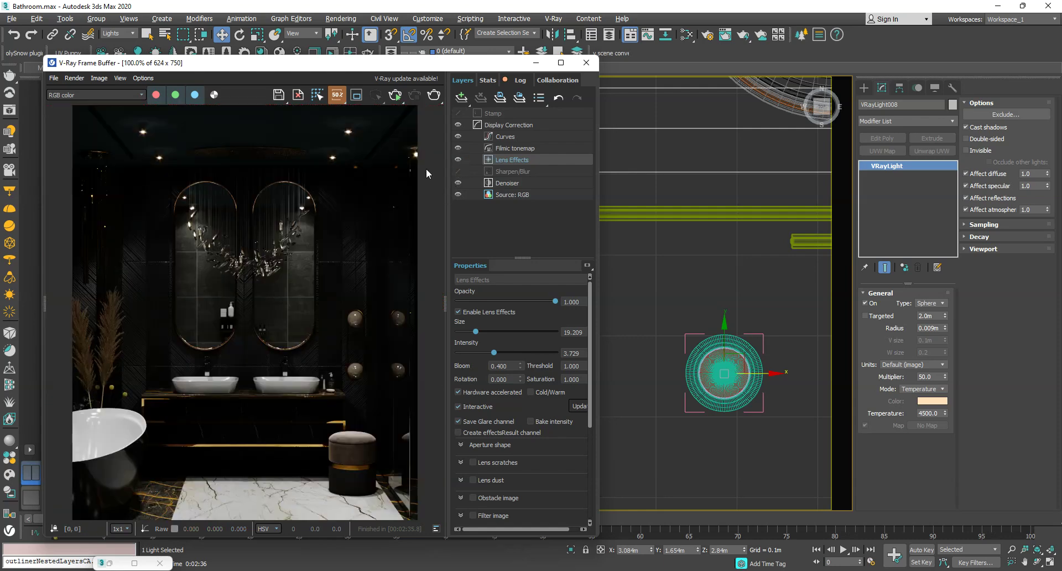
{"action": "double_click", "coordinate": [446, 135]}
- Set the selection filter to All, select the ceiling plane and isolate it in the Top view
{"action": "scroll", "coordinate": [595, 268], "scroll_direction": "down", "scroll_amount": 7}
{"action": "scroll", "coordinate": [595, 267], "scroll_direction": "down", "scroll_amount": 2}
{"action": "middle_click_drag", "start_coordinate": [618, 247], "coordinate": [663, 316]}
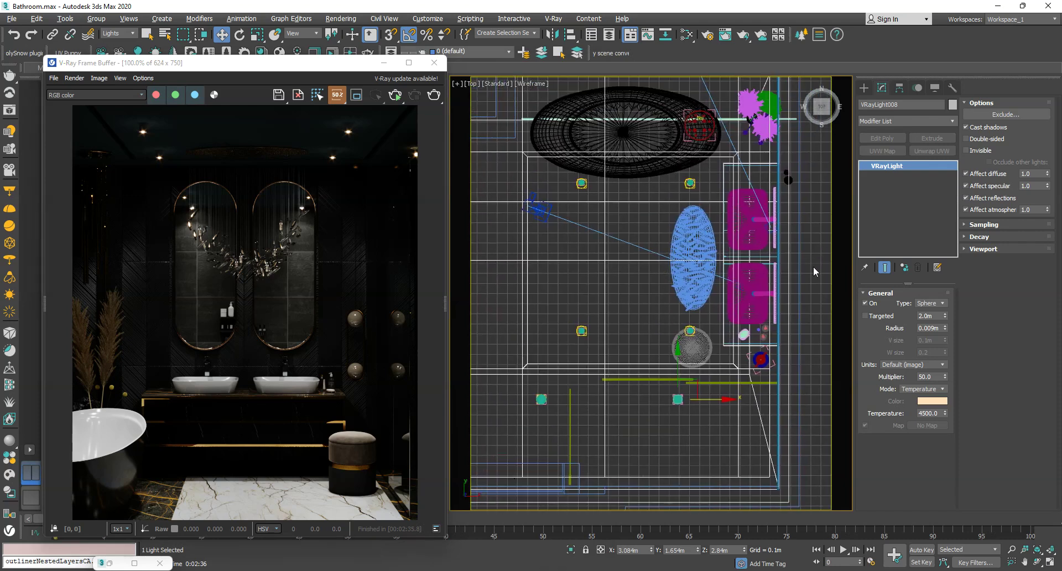
{"action": "left_click", "coordinate": [123, 33]}
{"action": "left_click", "coordinate": [115, 44]}
{"action": "left_click", "coordinate": [708, 153]}
{"action": "scroll", "coordinate": [678, 192], "scroll_direction": "down", "scroll_amount": 2}
{"action": "middle_click_drag", "start_coordinate": [480, 257], "coordinate": [679, 226], "text": "alt"}
{"action": "left_click", "coordinate": [571, 549]}
{"action": "middle_click_drag", "start_coordinate": [607, 351], "coordinate": [639, 323], "text": "alt"}
{"action": "key", "text": "t"}
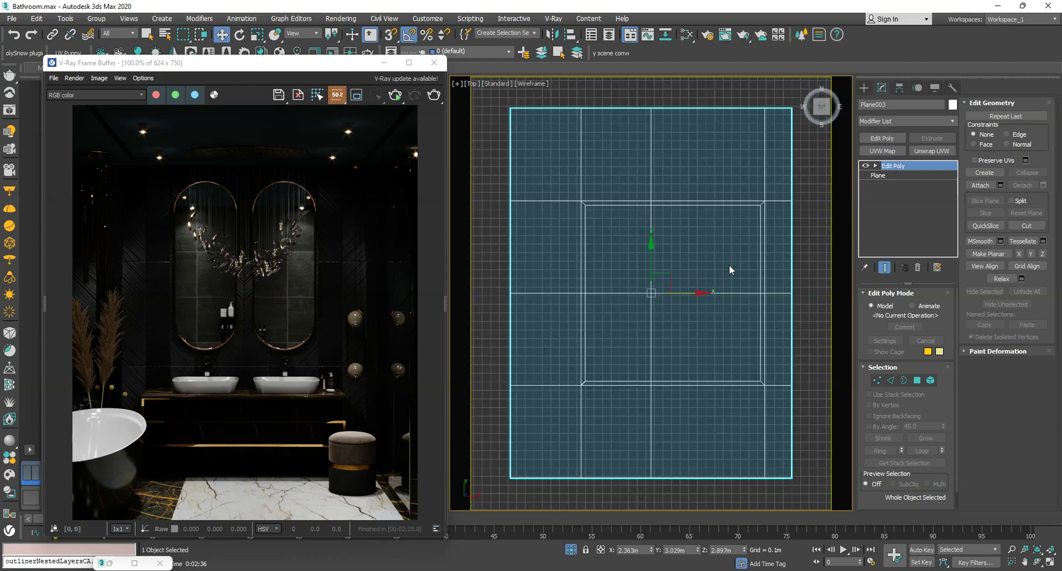
- Draw a plane V-Ray light about 2.12 m by 0.04 m along the upper edge of the ceiling recess
{"action": "left_click", "coordinate": [12, 190]}
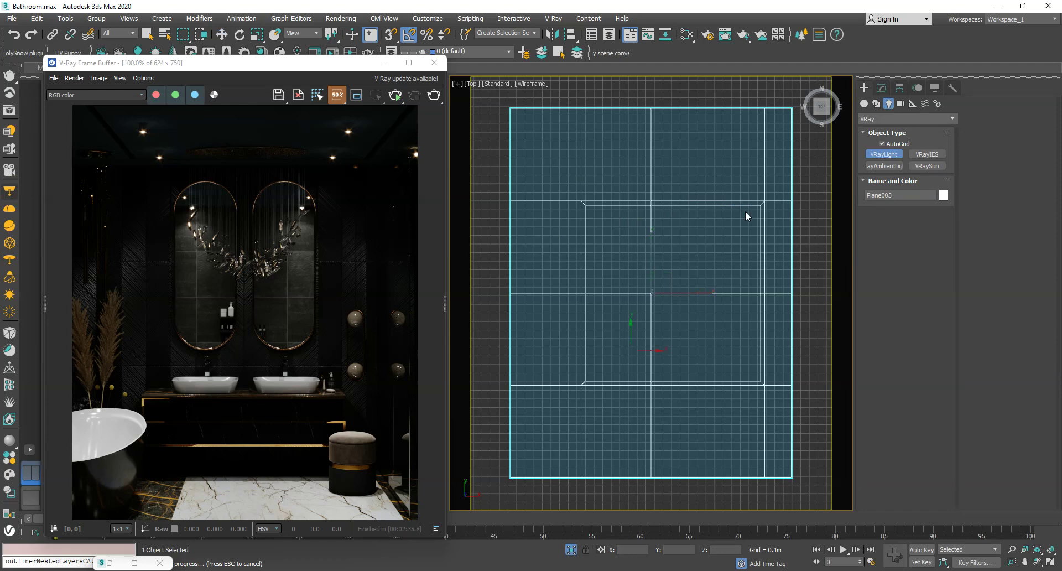
{"action": "scroll", "coordinate": [765, 206], "scroll_direction": "up", "scroll_amount": 4}
{"action": "middle_click_drag", "start_coordinate": [758, 206], "coordinate": [800, 205]}
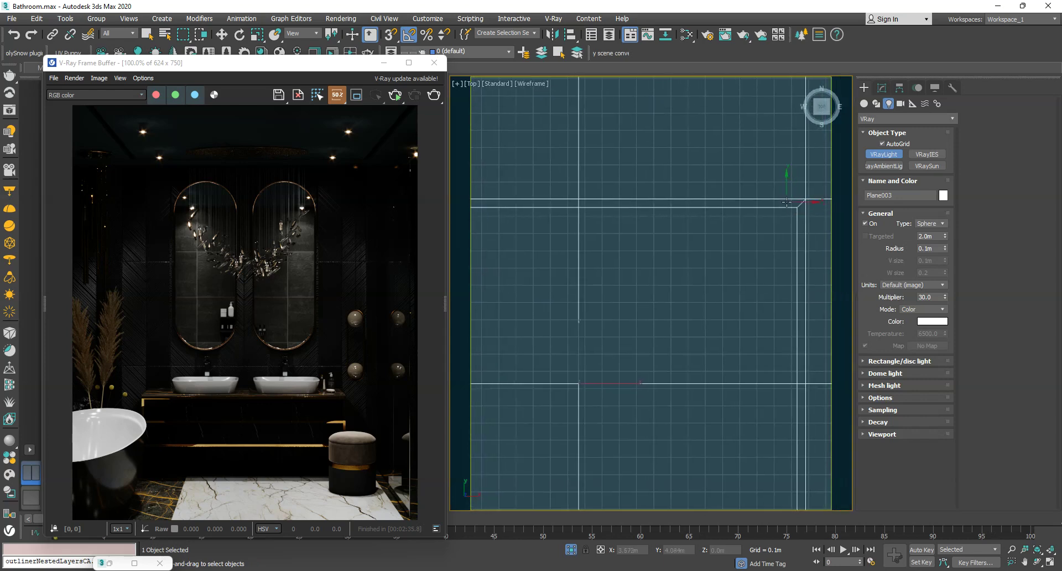
{"action": "scroll", "coordinate": [786, 202], "scroll_direction": "down", "scroll_amount": 2}
{"action": "left_click", "coordinate": [384, 63]}
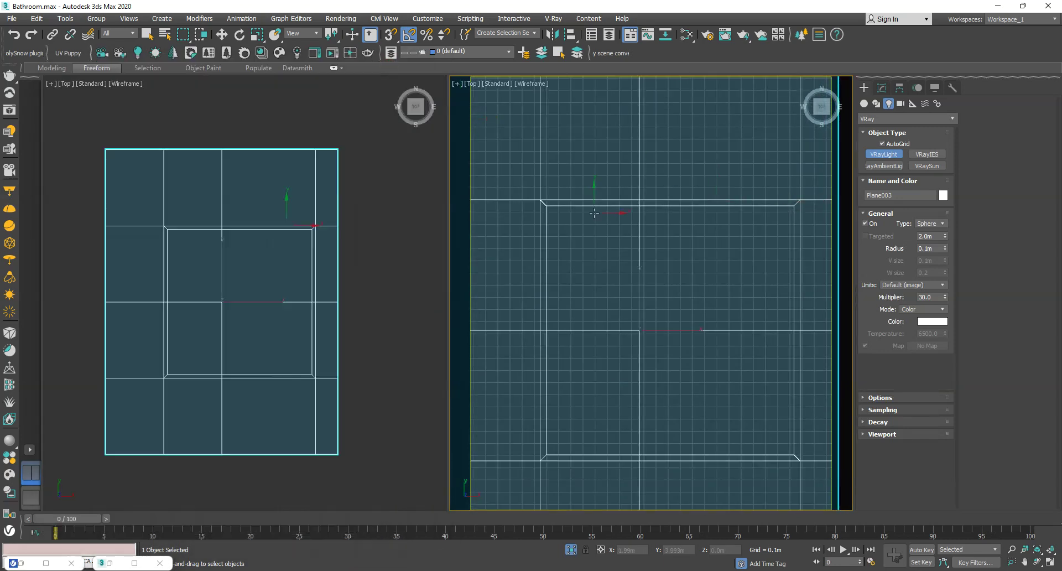
{"action": "key", "text": "alt+w"}
{"action": "scroll", "coordinate": [563, 209], "scroll_direction": "up", "scroll_amount": 4}
{"action": "middle_click_drag", "start_coordinate": [681, 149], "coordinate": [690, 261]}
{"action": "left_click_drag", "start_coordinate": [789, 195], "coordinate": [210, 206]}
- Adjust the plane light's height within the ceiling cove in the Front view
{"action": "key", "text": "w"}
{"action": "middle_click_drag", "start_coordinate": [387, 260], "coordinate": [490, 194], "text": "alt"}
{"action": "scroll", "coordinate": [490, 194], "scroll_direction": "up", "scroll_amount": 2}
{"action": "key", "text": "f"}
{"action": "key", "text": "z"}
{"action": "left_click_drag", "start_coordinate": [448, 168], "coordinate": [448, 173]}
{"action": "key", "text": "t"}
{"action": "scroll", "coordinate": [540, 263], "scroll_direction": "down", "scroll_amount": 5}
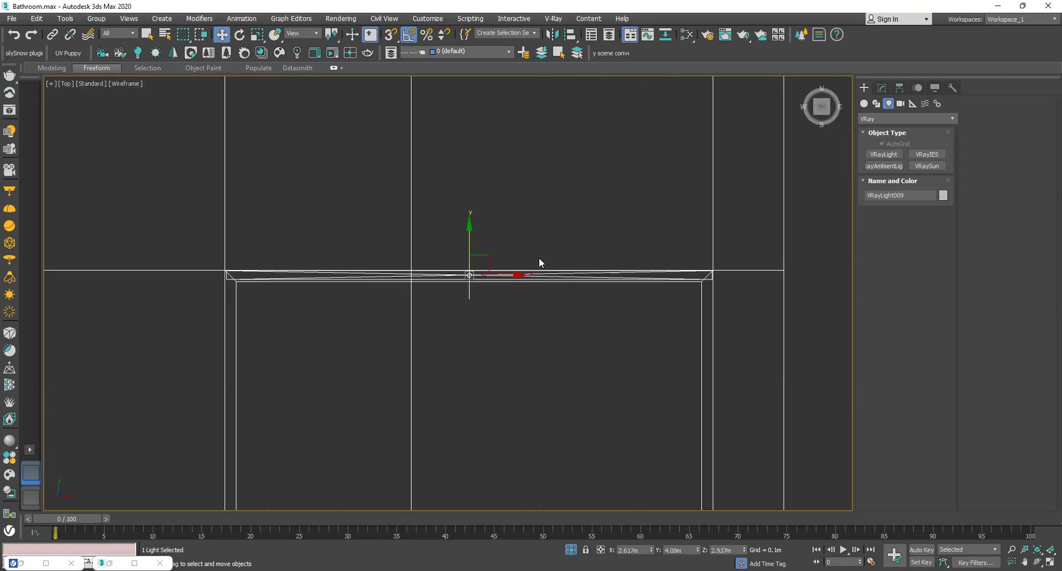
- Copy the plane light to the opposite edge of the ceiling recess
{"action": "mouse_move", "coordinate": [510, 120]}
{"action": "left_mouse_down", "text": "shift"}
{"action": "mouse_move", "coordinate": [505, 357]}
{"action": "mouse_move", "coordinate": [518, 359]}
{"action": "left_mouse_up", "text": "shift"}
{"action": "left_click", "coordinate": [531, 338]}
{"action": "scroll", "coordinate": [515, 375], "scroll_direction": "up", "scroll_amount": 5}
{"action": "scroll", "coordinate": [518, 376], "scroll_direction": "down", "scroll_amount": 5}
{"action": "scroll", "coordinate": [519, 227], "scroll_direction": "up", "scroll_amount": 2}
- Select both plane lights and make copies rotated a quarter turn to cover the other two recess edges
{"action": "left_click", "coordinate": [514, 191], "text": "ctrl"}
{"action": "key", "text": "e"}
{"action": "scroll", "coordinate": [558, 269], "scroll_direction": "down", "scroll_amount": 1}
{"action": "left_click_drag", "start_coordinate": [555, 301], "coordinate": [572, 347], "text": "shift"}
{"action": "left_click", "coordinate": [536, 338]}
{"action": "left_click_drag", "start_coordinate": [567, 310], "coordinate": [569, 318]}
- Select one of the side cove lights, start an interactive render of the camera view and end isolation
{"action": "middle_click_drag", "start_coordinate": [569, 319], "coordinate": [680, 323], "text": "alt"}
{"action": "scroll", "coordinate": [740, 320], "scroll_direction": "up", "scroll_amount": 8}
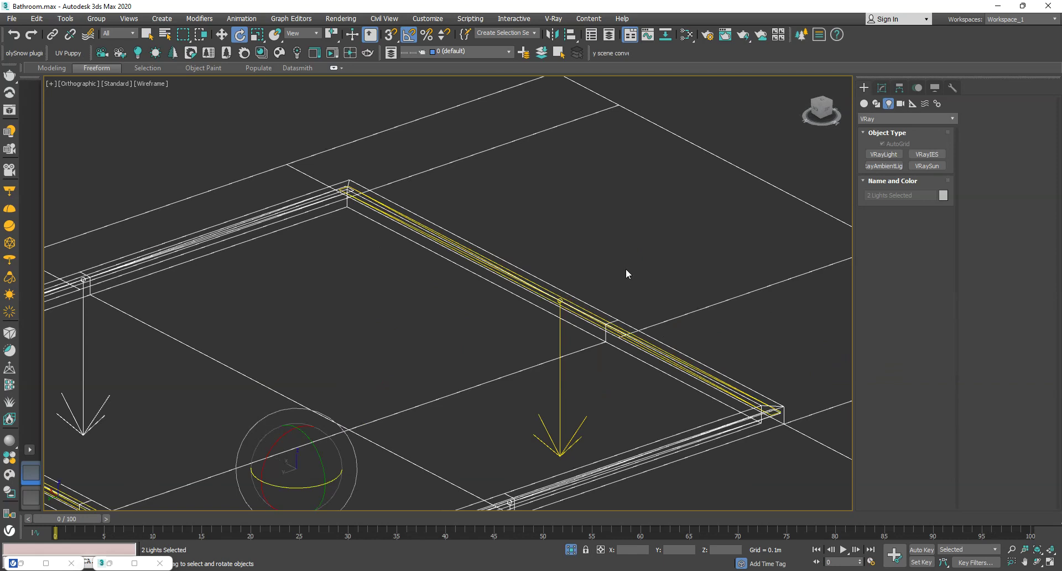
{"action": "left_click", "coordinate": [577, 300]}
{"action": "left_click", "coordinate": [882, 88]}
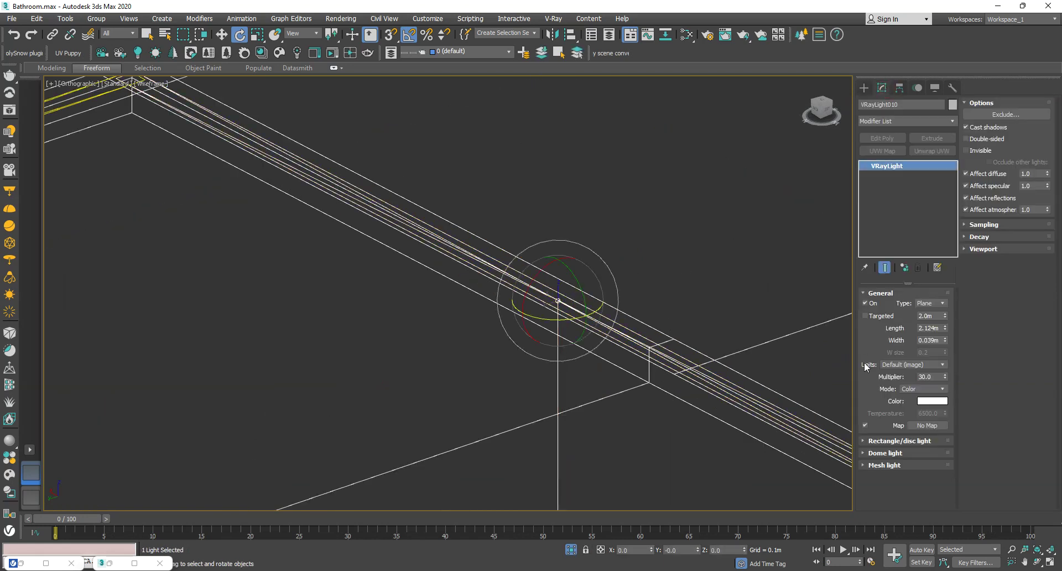
{"action": "key", "text": "alt+w"}
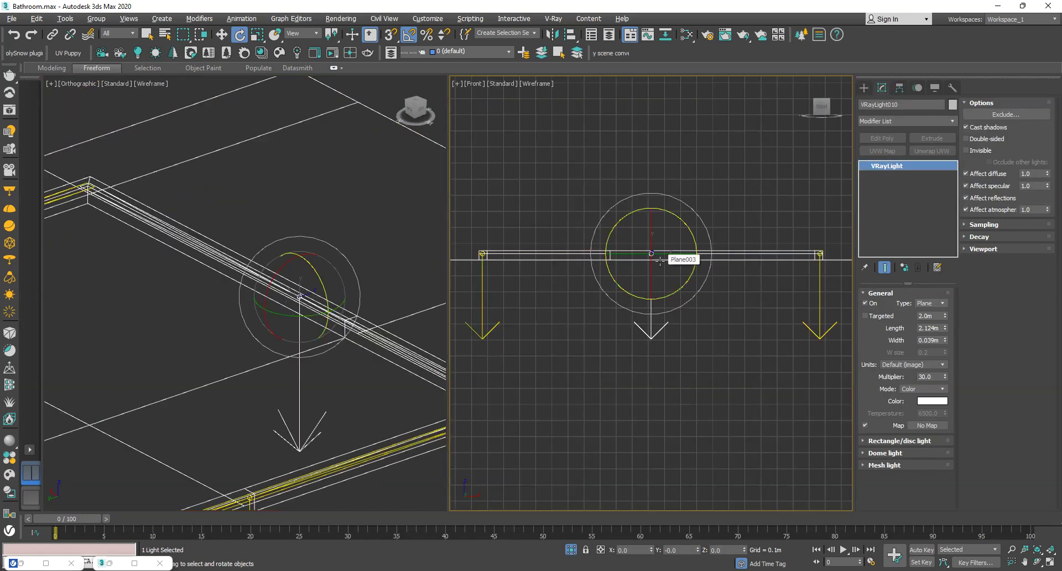
{"action": "key", "text": "c"}
{"action": "left_click", "coordinate": [513, 211]}
{"action": "left_click", "coordinate": [10, 110]}
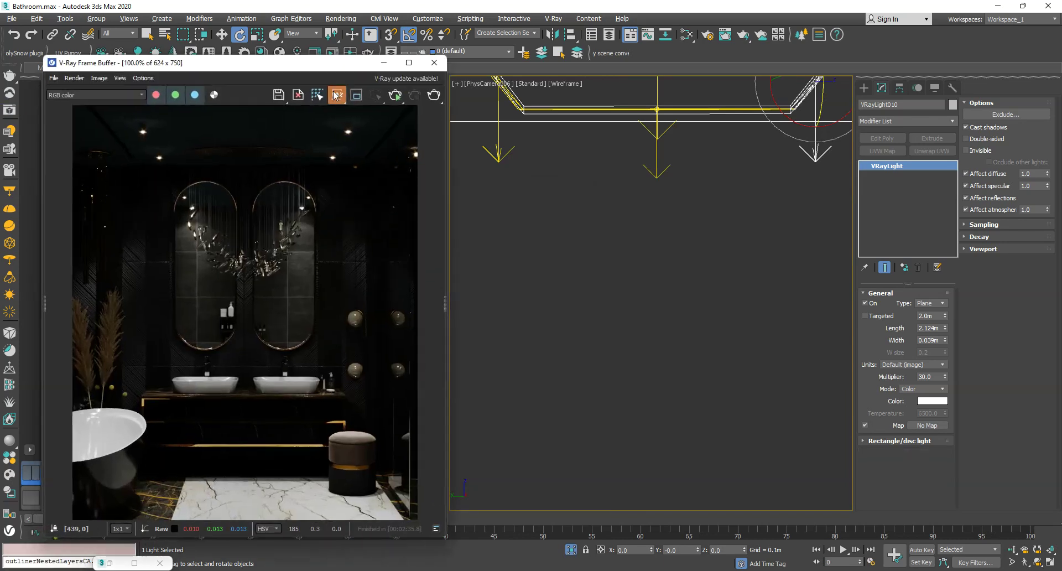
{"action": "left_click", "coordinate": [393, 97]}
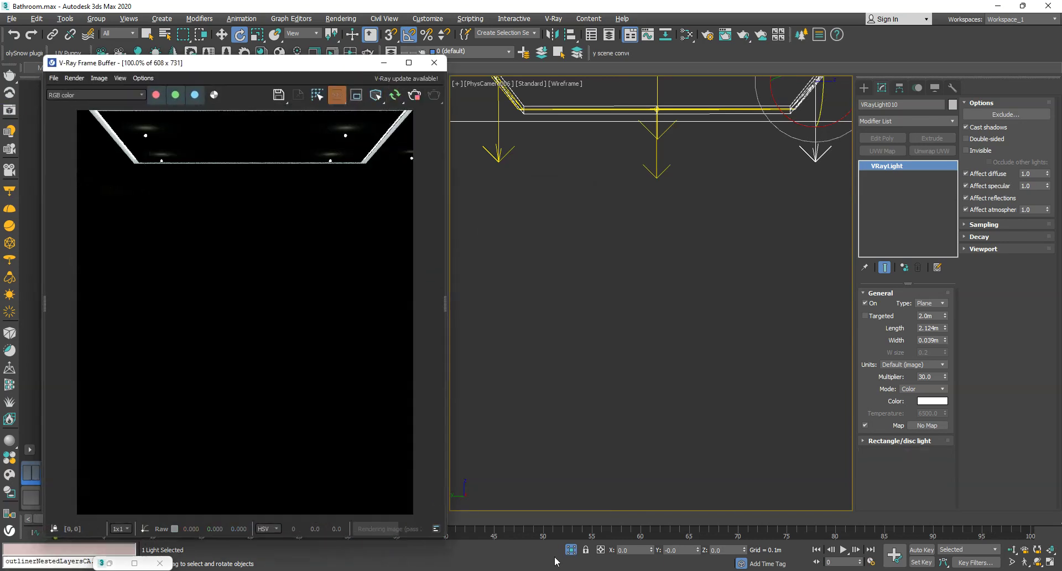
{"action": "left_click", "coordinate": [571, 549]}
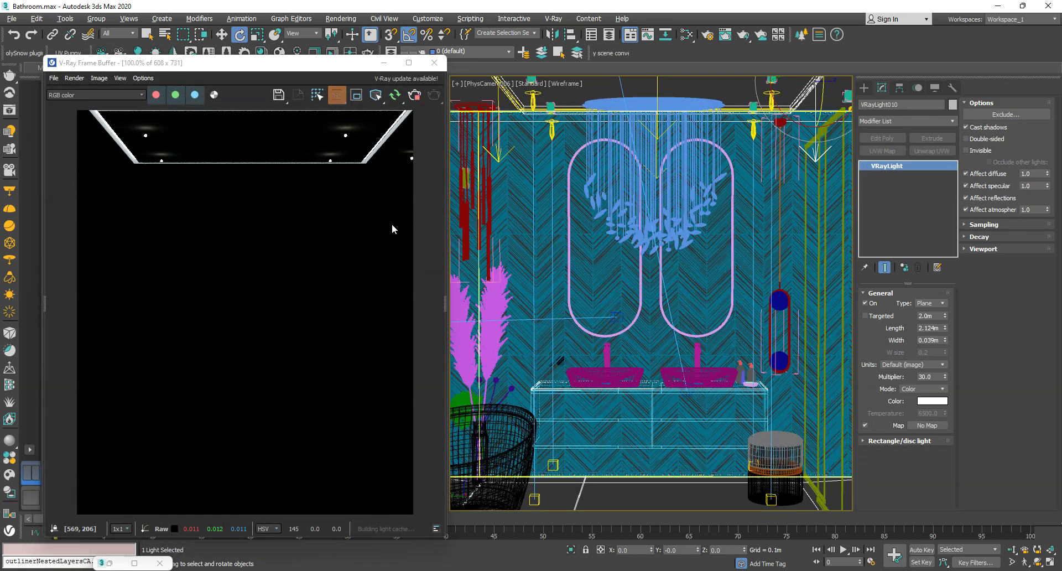
- Set the cove light's colour mode to Temperature at 4000 and its multiplier to 20
{"action": "left_click", "coordinate": [922, 389]}
{"action": "left_click", "coordinate": [923, 409]}
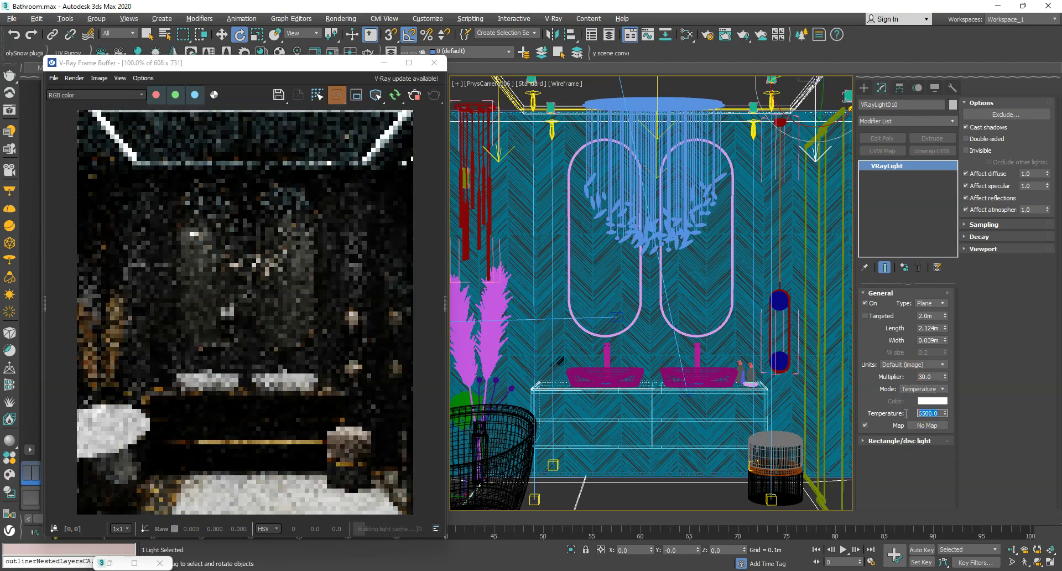
{"action": "type", "text": "400"}
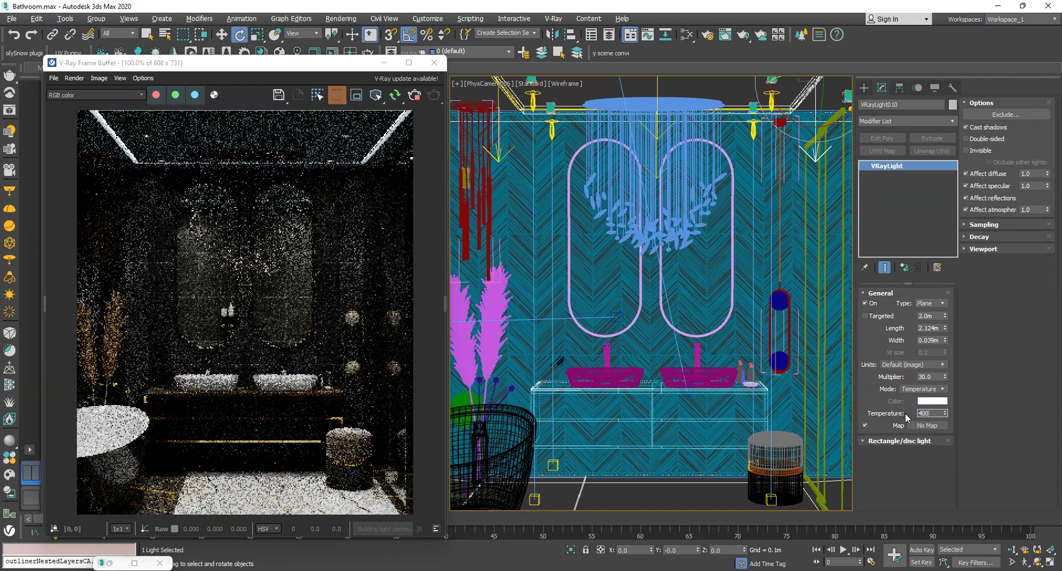
{"action": "type", "text": "0"}
{"action": "key", "text": "Return"}
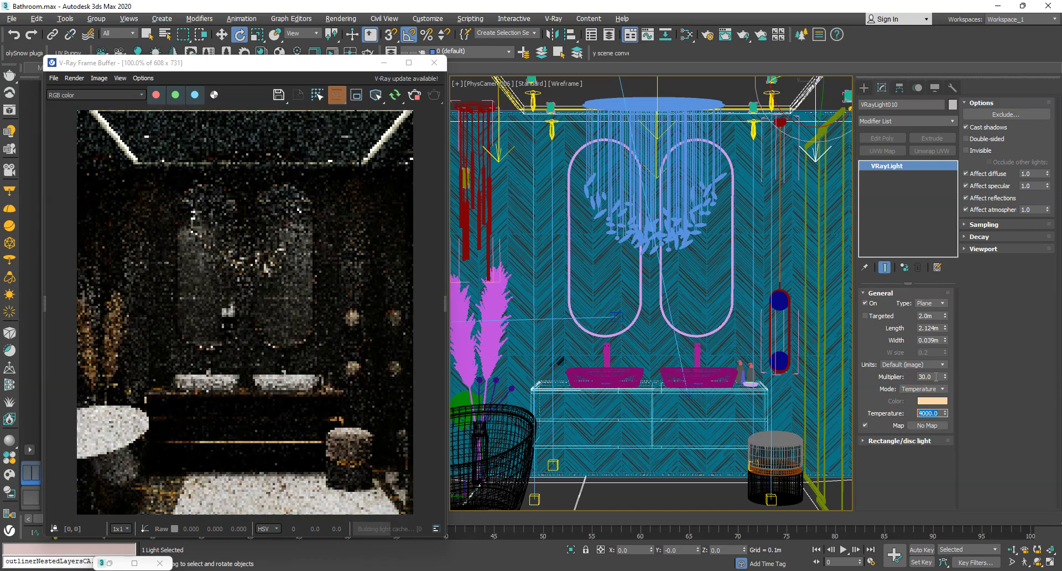
{"action": "double_click", "coordinate": [936, 377]}
{"action": "key", "text": "Return"}
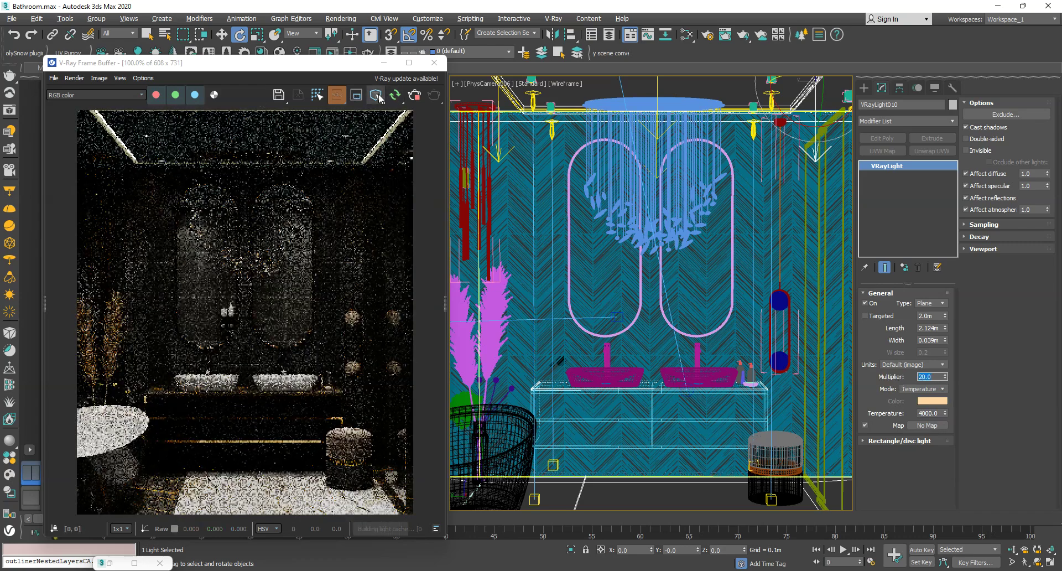
- Limit the render to a region over the ceiling, check the cove lighting and stop the interactive render
{"action": "left_click", "coordinate": [356, 95]}
{"action": "left_click_drag", "start_coordinate": [77, 110], "coordinate": [441, 190]}
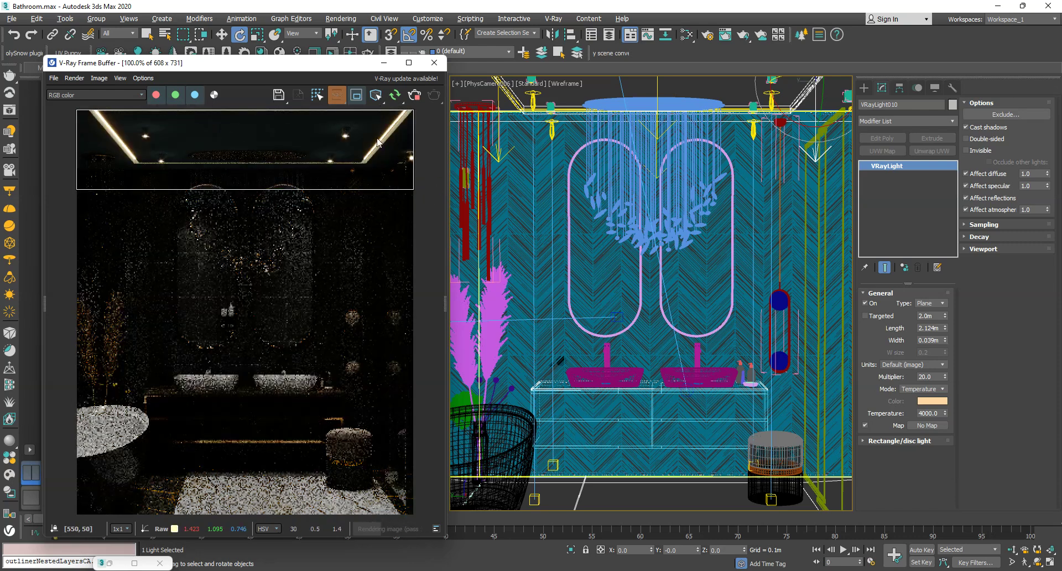
{"action": "left_click", "coordinate": [417, 96]}
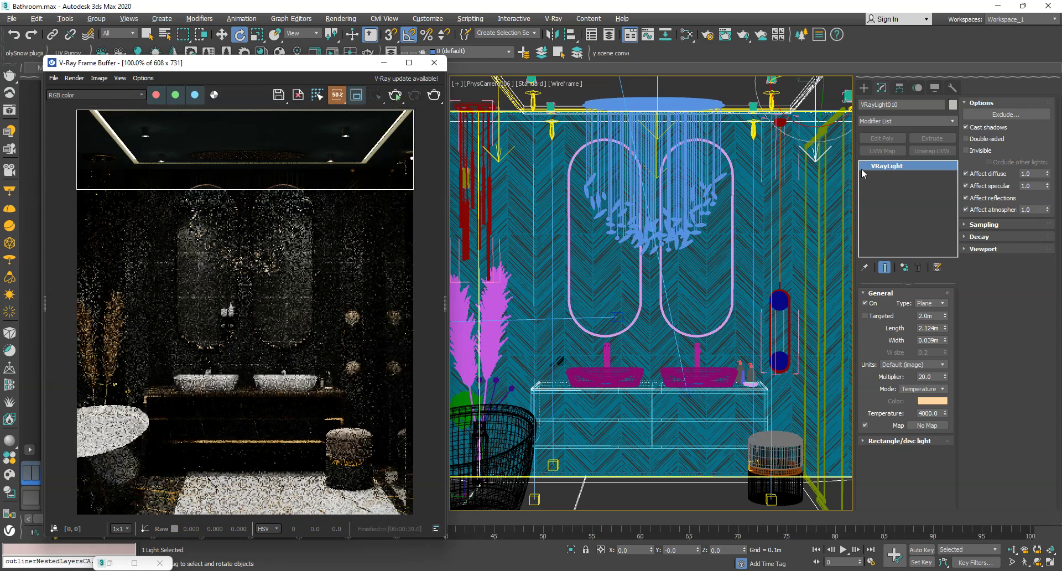
- Create a plane VRayLight in front of the vanity and move it up under the cabinet
{"action": "left_click", "coordinate": [11, 191]}
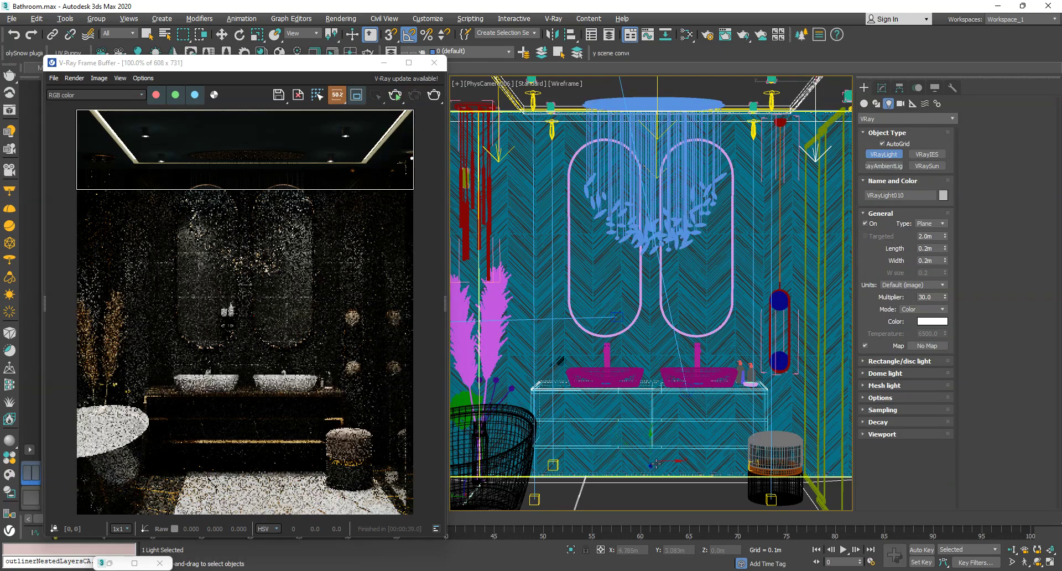
{"action": "key", "text": "F3"}
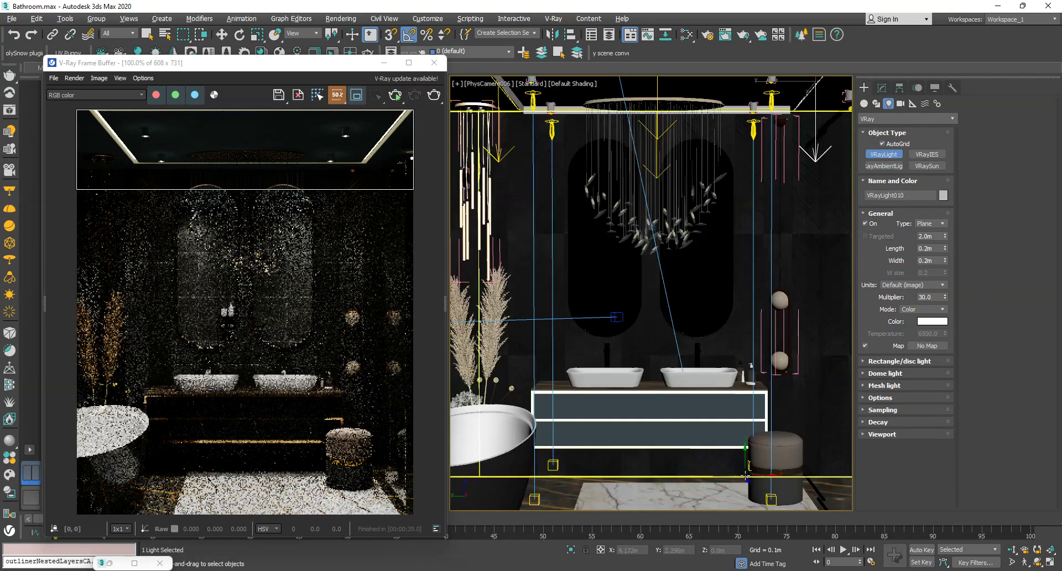
{"action": "left_click_drag", "start_coordinate": [743, 478], "coordinate": [532, 484]}
{"action": "key", "text": "e"}
{"action": "key", "text": "w"}
{"action": "left_click_drag", "start_coordinate": [638, 451], "coordinate": [640, 409]}
- Isolate the vanity cabinet with its plane light and centre the light within the cabinet's footprint in the top view
{"action": "left_click", "coordinate": [658, 443], "text": "ctrl"}
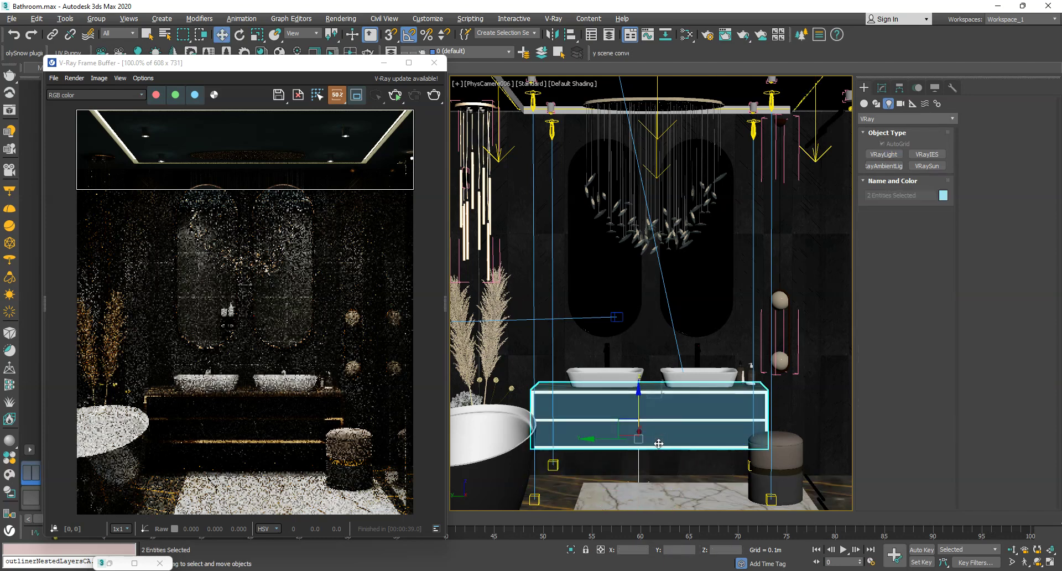
{"action": "key", "text": "alt+q"}
{"action": "key", "text": "t"}
{"action": "key", "text": "F3"}
{"action": "left_click", "coordinate": [739, 253]}
{"action": "left_click", "coordinate": [675, 267]}
{"action": "left_click_drag", "start_coordinate": [675, 268], "coordinate": [702, 282]}
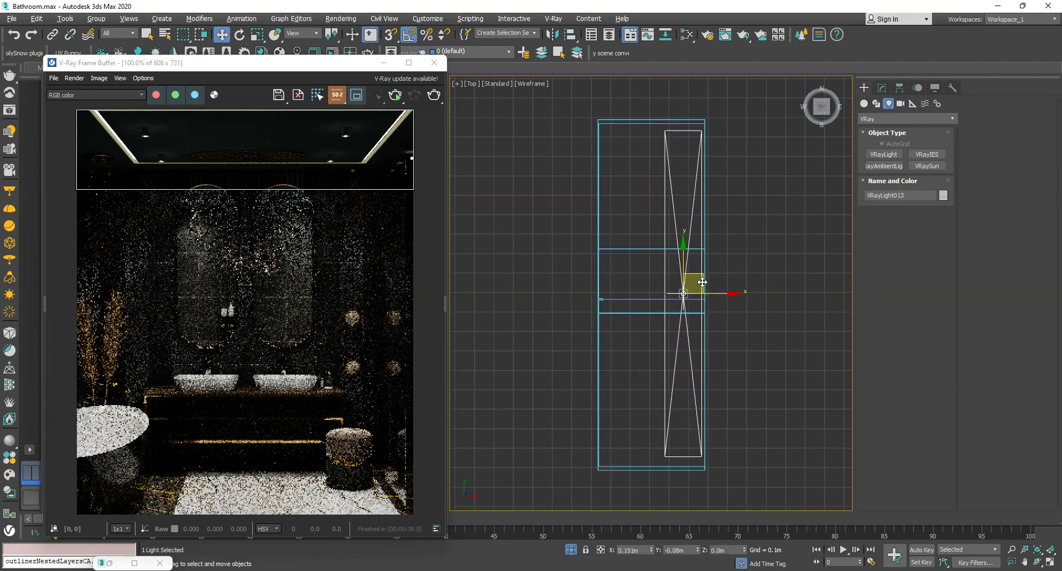
- Set the vanity light's length to 0.088 m and shift it towards the cabinet's wall-side edge
{"action": "left_click", "coordinate": [881, 88]}
{"action": "left_click_drag", "start_coordinate": [947, 328], "coordinate": [944, 361]}
{"action": "left_click_drag", "start_coordinate": [720, 293], "coordinate": [731, 293]}
- Lower the vanity light to Z 0.317 m, just beneath the cabinet's underside, and end isolation
{"action": "key", "text": "l"}
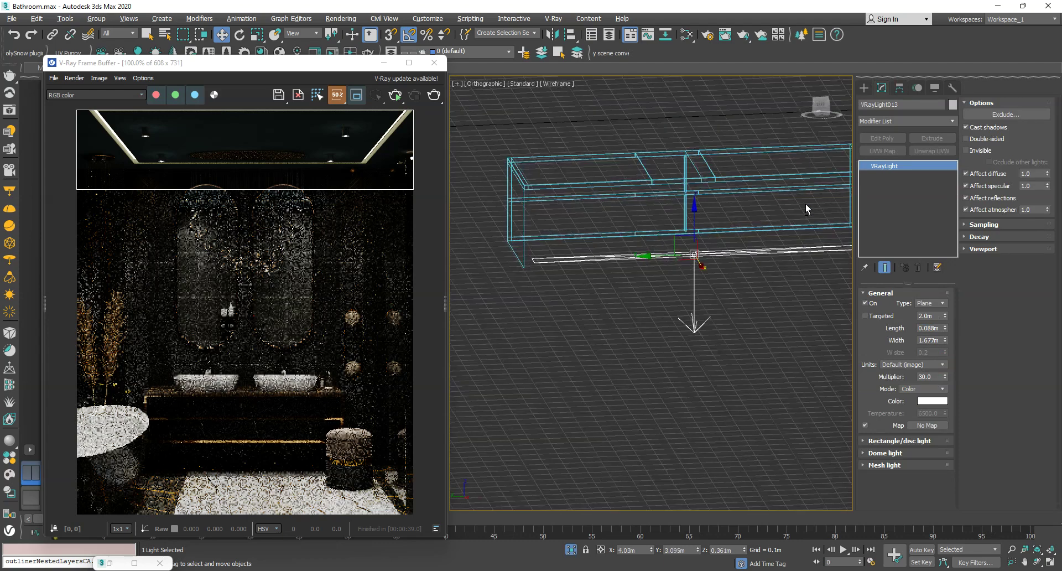
{"action": "key", "text": "f"}
{"action": "key", "text": "z"}
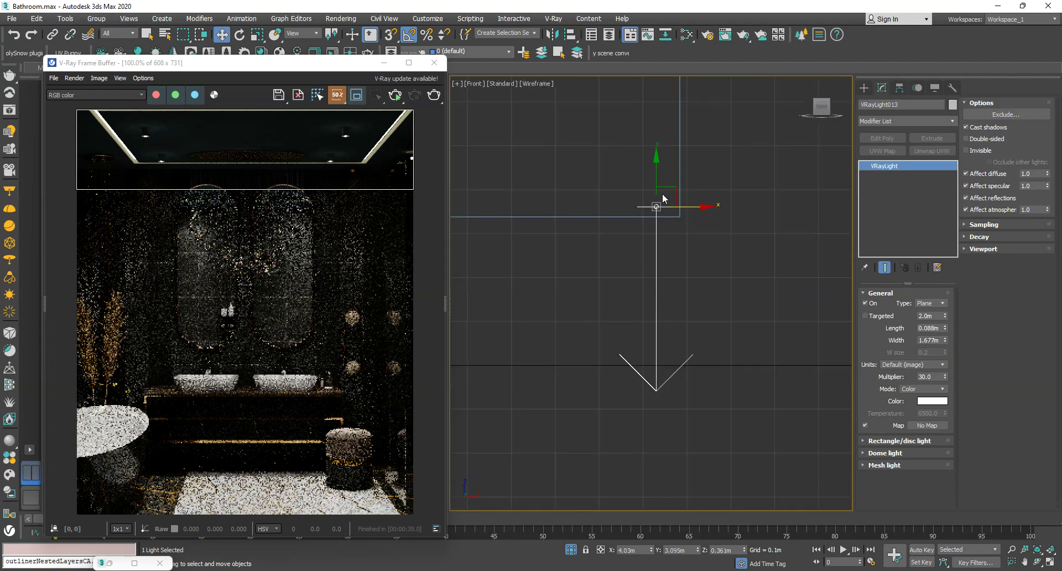
{"action": "scroll", "coordinate": [643, 273], "scroll_direction": "down", "scroll_amount": 2}
{"action": "middle_click_drag", "start_coordinate": [642, 273], "coordinate": [741, 310], "text": "alt"}
{"action": "left_click", "coordinate": [573, 552]}
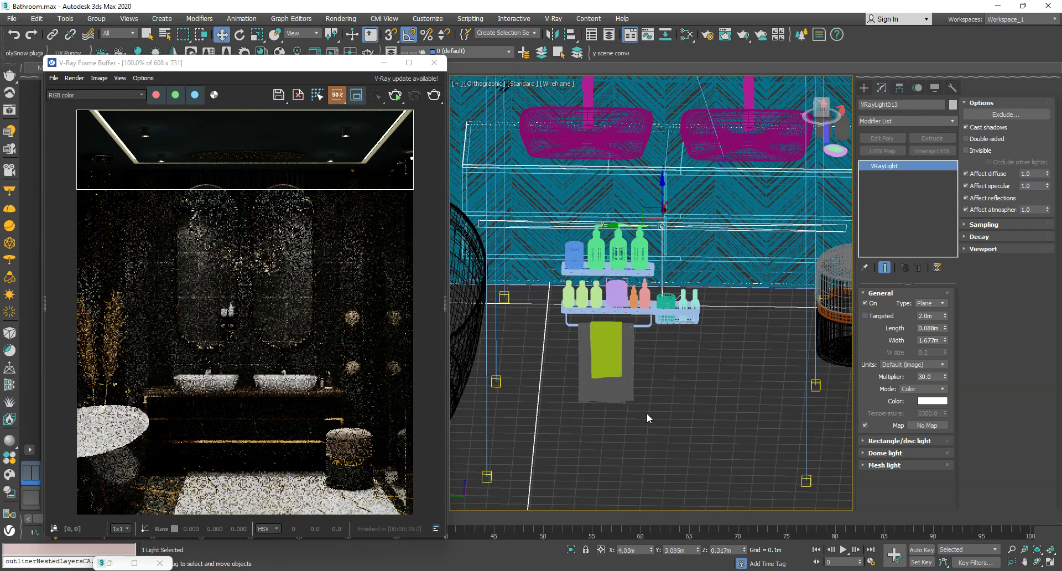
- Return to the PhysCamera view, set a render region around the vanity and floor, and start an interactive render
{"action": "key", "text": "c"}
{"action": "double_click", "coordinate": [515, 212]}
{"action": "left_click_drag", "start_coordinate": [365, 334], "coordinate": [83, 524]}
{"action": "left_click", "coordinate": [394, 94]}
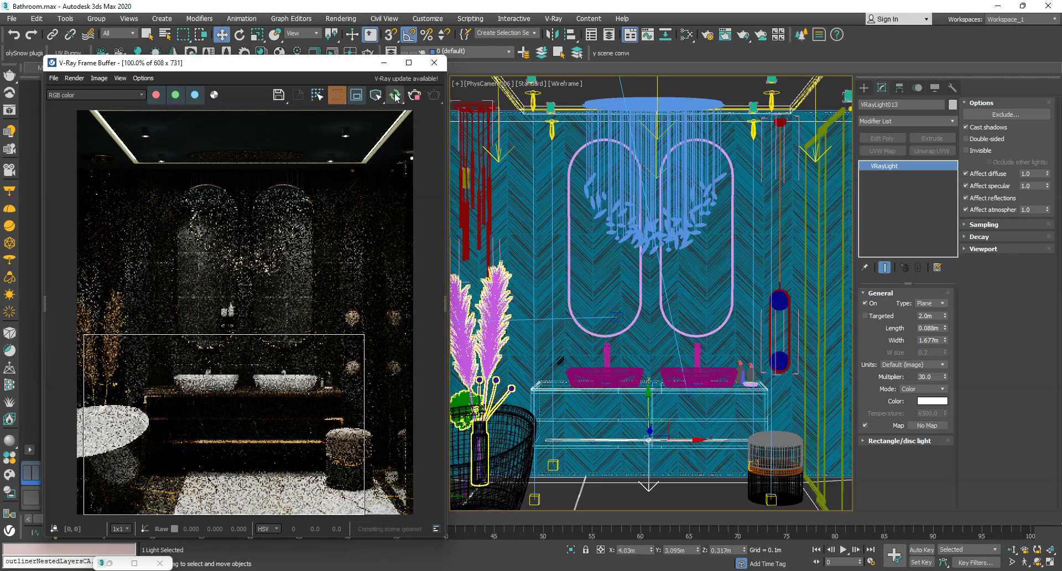
- Set the vanity light's colour mode to Temperature at 4000 and its multiplier to 15
{"action": "left_click", "coordinate": [922, 389]}
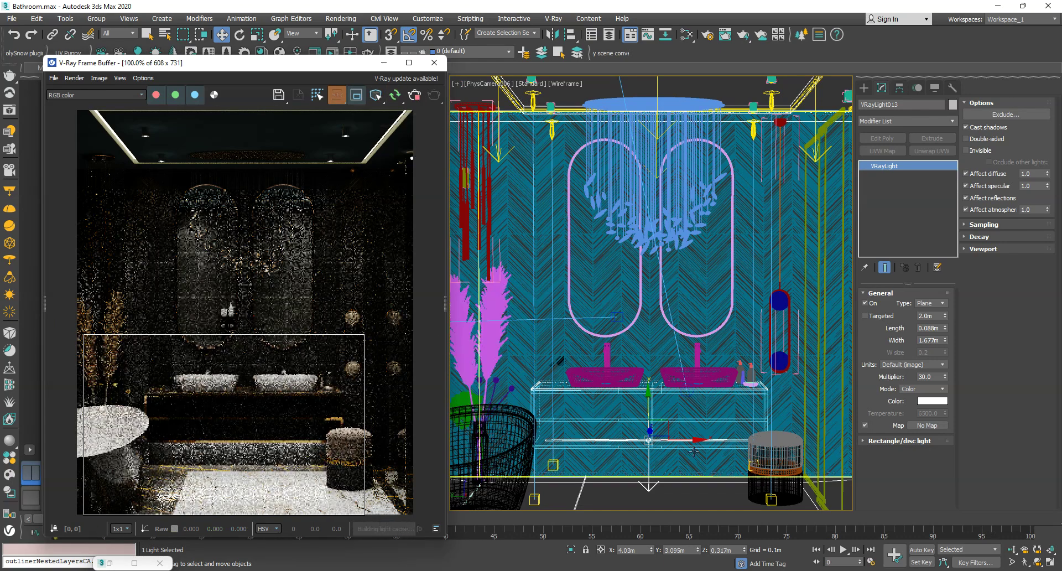
{"action": "left_click", "coordinate": [905, 412]}
{"action": "type", "text": "4000"}
{"action": "key", "text": "Return"}
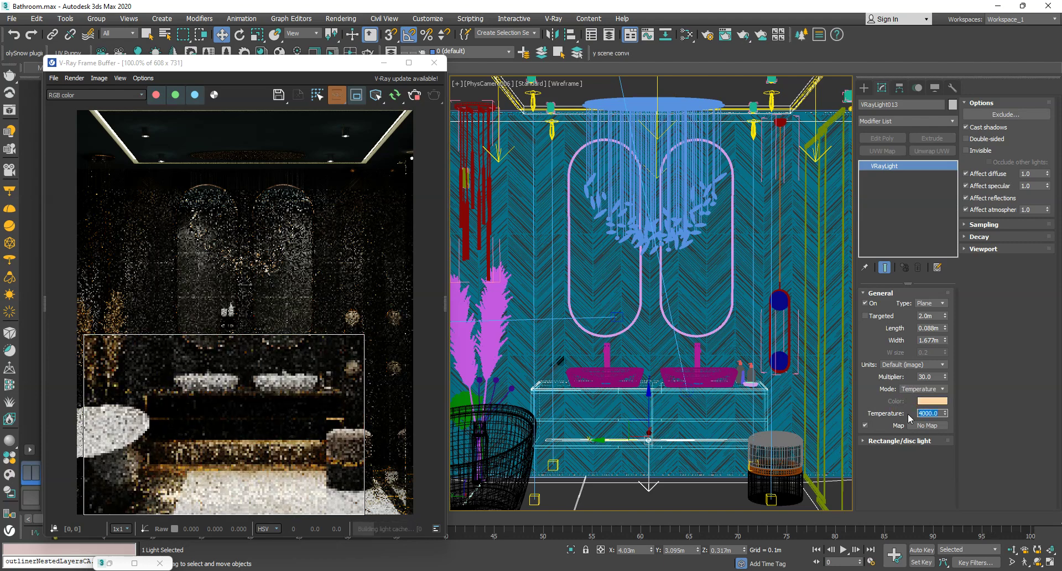
{"action": "double_click", "coordinate": [930, 376]}
{"action": "type", "text": "15"}
{"action": "key", "text": "Return"}
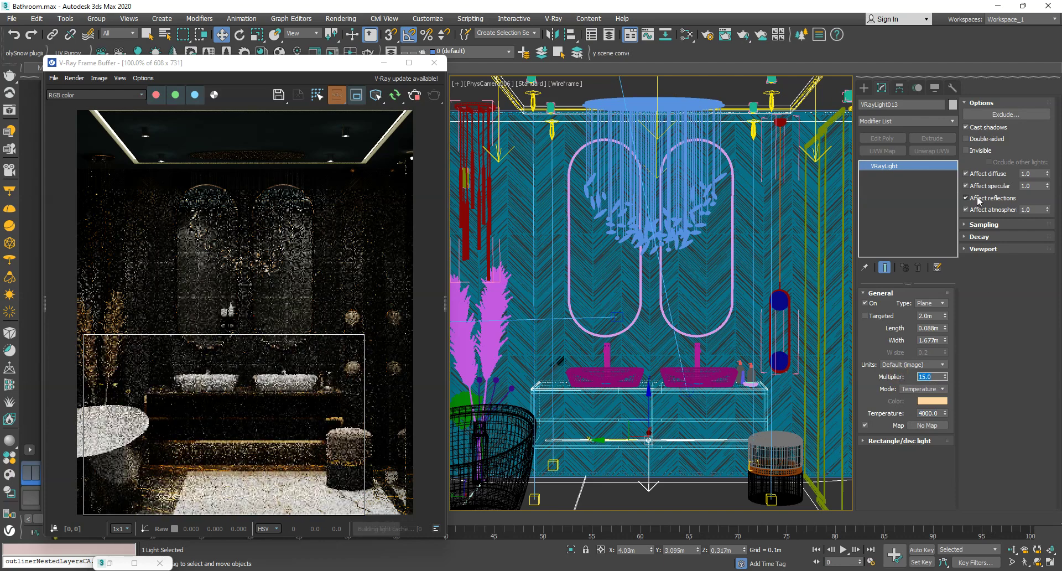
- Make the vanity light invisible and stop it from affecting specular and reflections
{"action": "left_click", "coordinate": [965, 186]}
{"action": "left_click", "coordinate": [965, 197]}
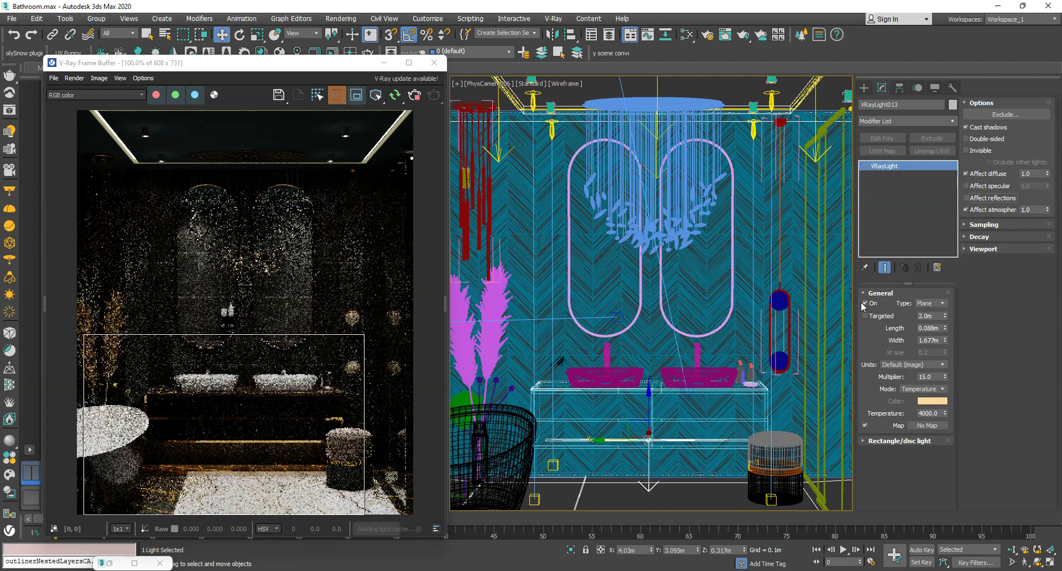
{"action": "left_click", "coordinate": [977, 151]}
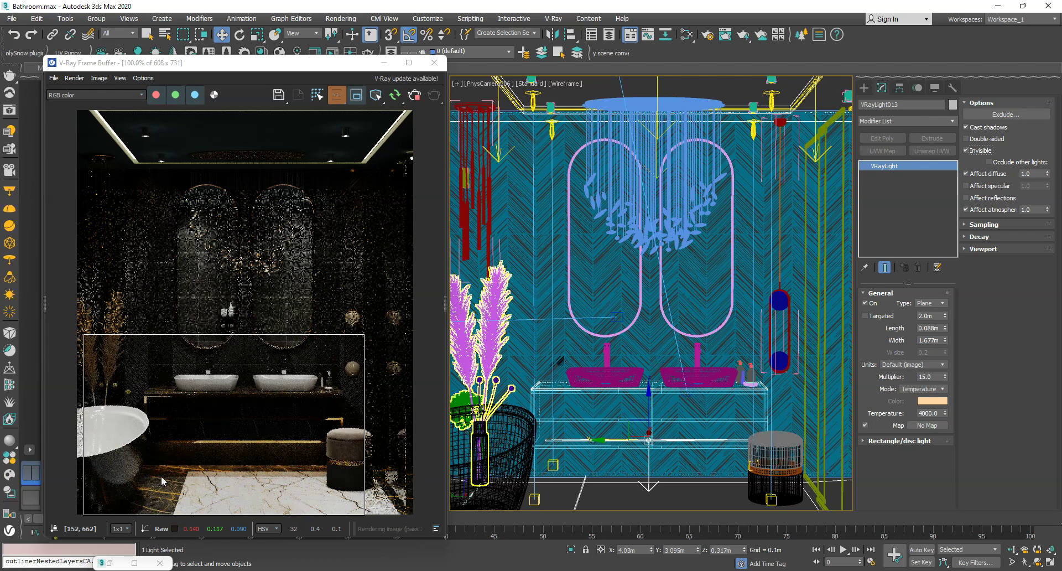
- Check the vanity lighting in the render, first within the region and without it, and stop the interactive render
{"action": "scroll", "coordinate": [233, 472], "scroll_direction": "up", "scroll_amount": 1}
{"action": "scroll", "coordinate": [298, 424], "scroll_direction": "down", "scroll_amount": 1}
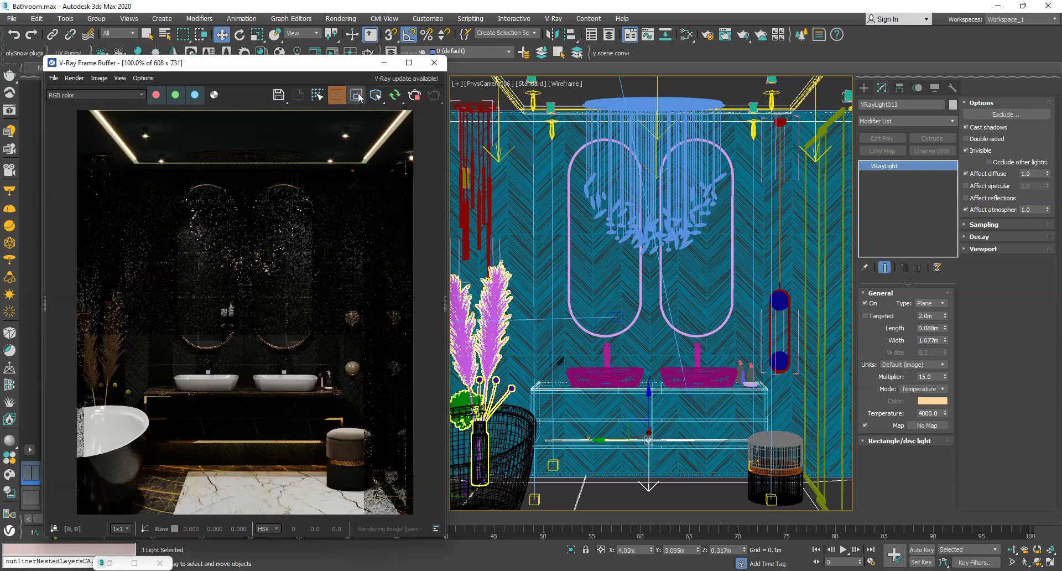
{"action": "left_click", "coordinate": [414, 97]}
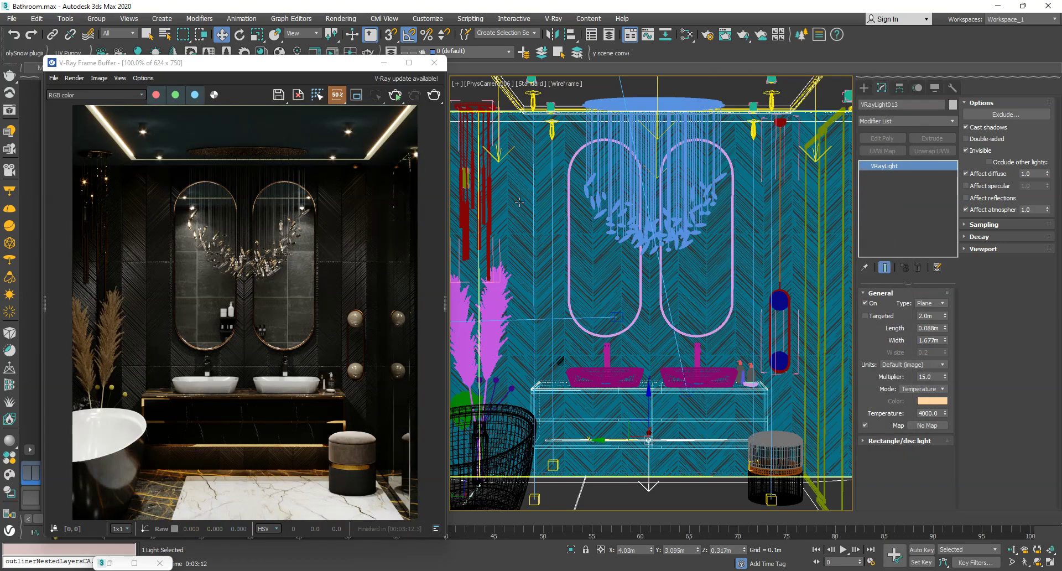
- Isolate the chandelier and examine the bulb discs inside its leaf-shaped pendants in a shaded perspective view
{"action": "left_click", "coordinate": [679, 224]}
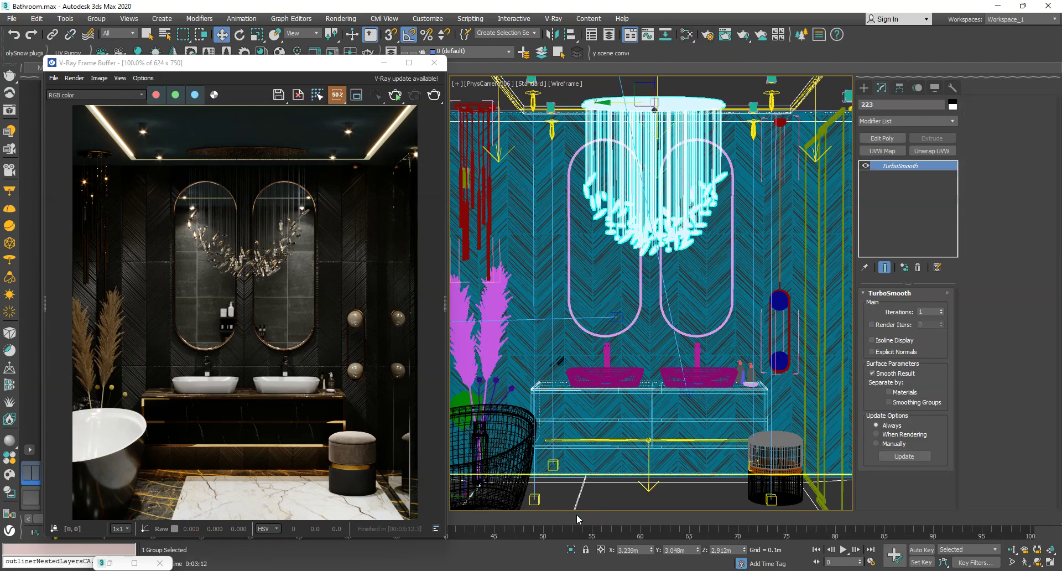
{"action": "left_click", "coordinate": [570, 550]}
{"action": "left_click", "coordinate": [678, 327]}
{"action": "key", "text": "p"}
{"action": "scroll", "coordinate": [678, 328], "scroll_direction": "up", "scroll_amount": 8}
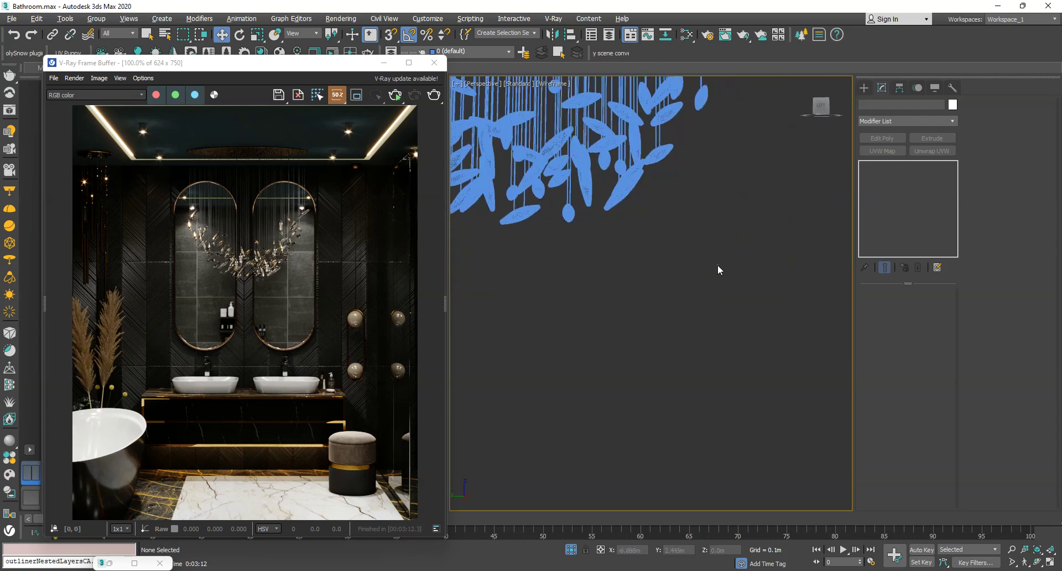
{"action": "scroll", "coordinate": [706, 336], "scroll_direction": "up", "scroll_amount": 10}
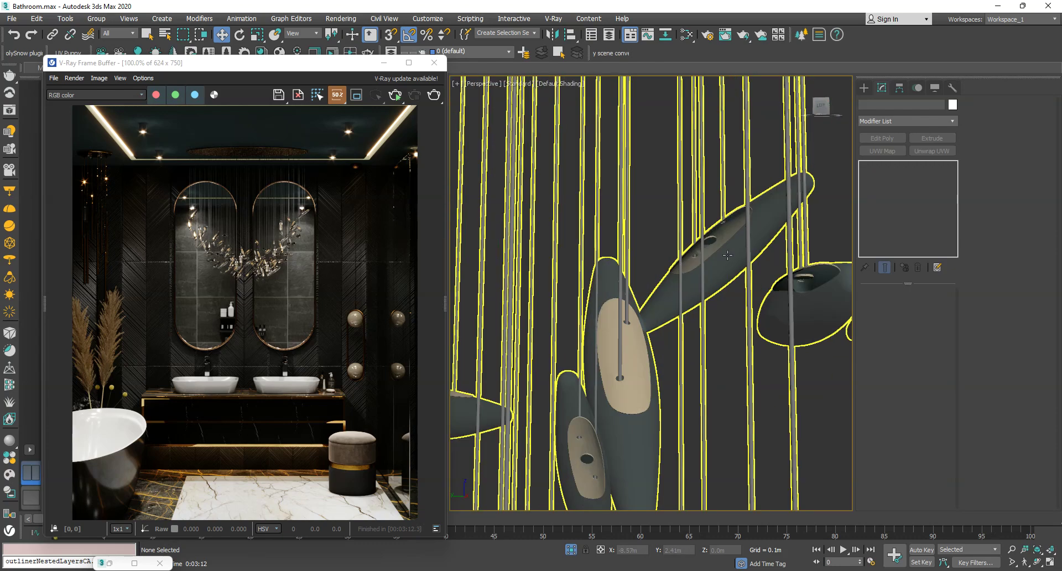
{"action": "left_click", "coordinate": [714, 244]}
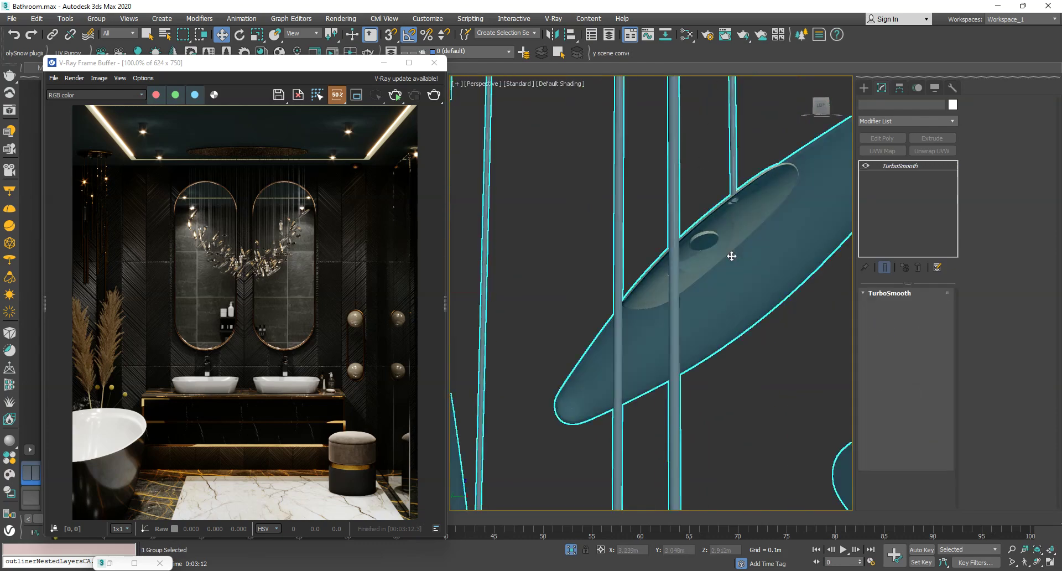
- Add a VRayLightMtl for the bulbs and connect it to the chandelier's Multi/Sub-Object material
{"action": "left_click", "coordinate": [686, 34]}
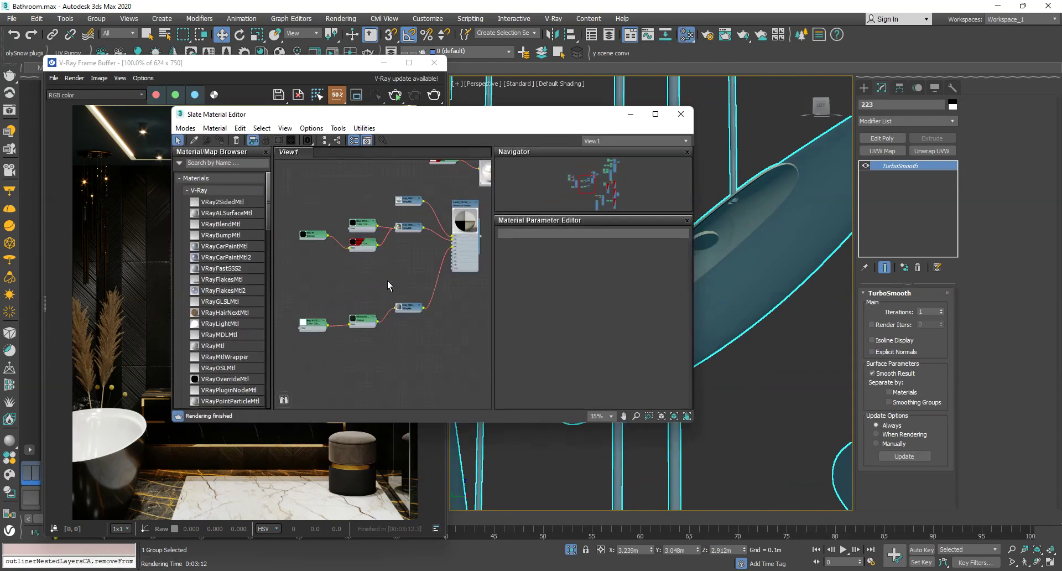
{"action": "left_click_drag", "start_coordinate": [447, 266], "coordinate": [796, 215]}
{"action": "left_click", "coordinate": [503, 307]}
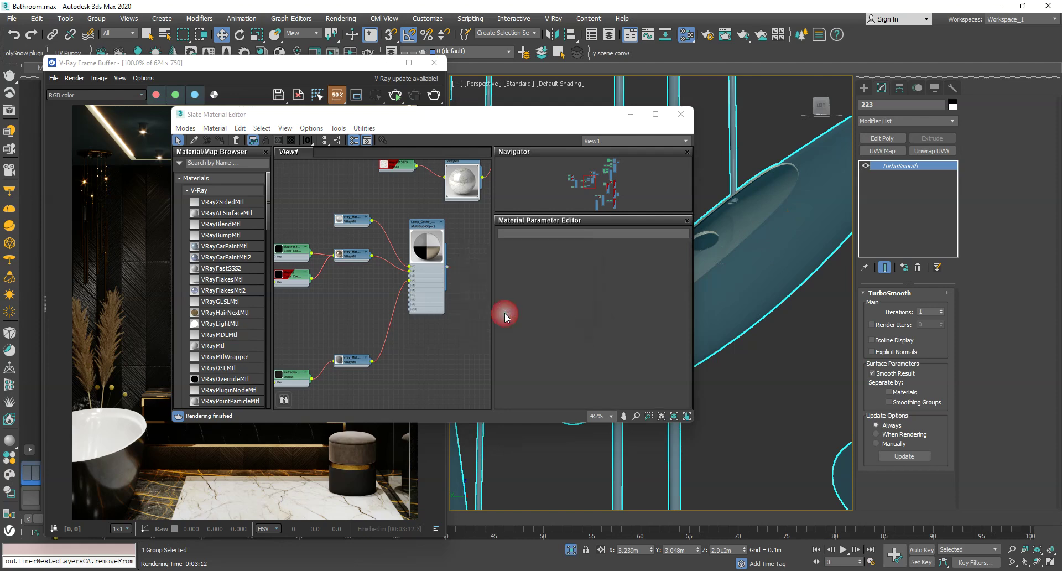
{"action": "scroll", "coordinate": [302, 301], "scroll_direction": "up", "scroll_amount": 3}
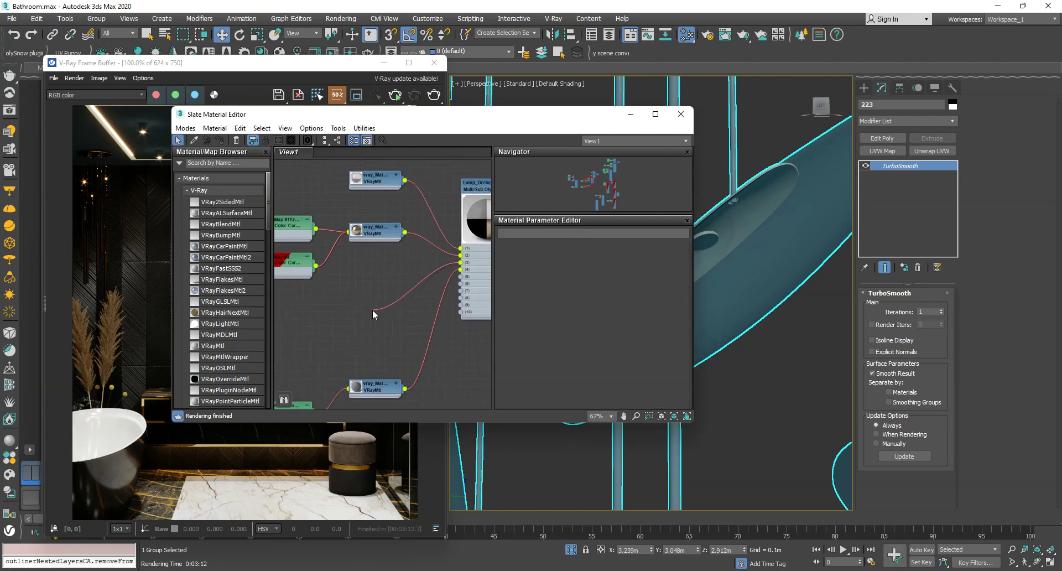
{"action": "right_click", "coordinate": [373, 313]}
{"action": "mouse_move", "coordinate": [407, 317]}
{"action": "mouse_move", "coordinate": [506, 319]}
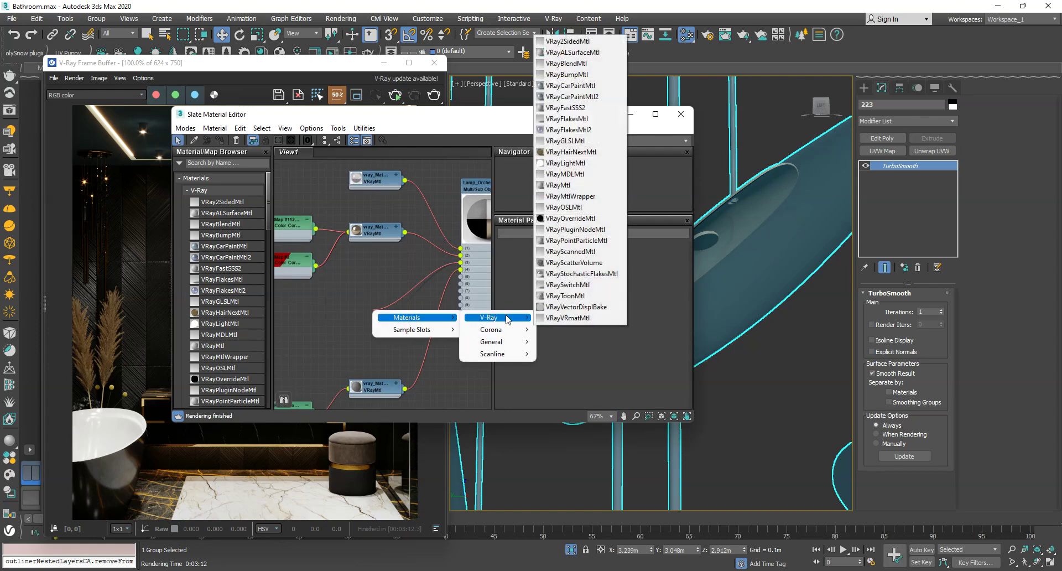
{"action": "left_click", "coordinate": [566, 164]}
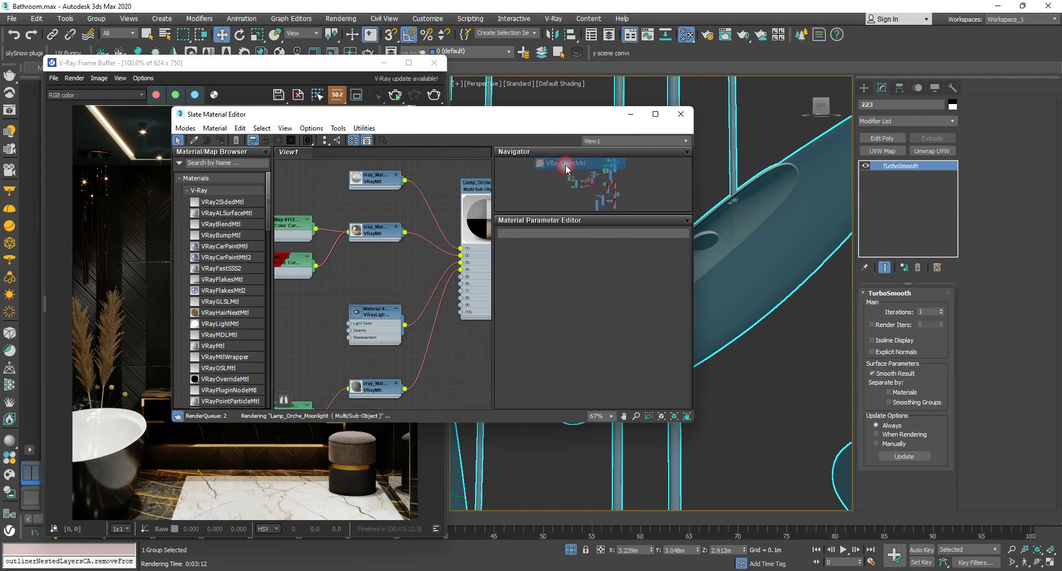
{"action": "left_click_drag", "start_coordinate": [371, 308], "coordinate": [371, 300]}
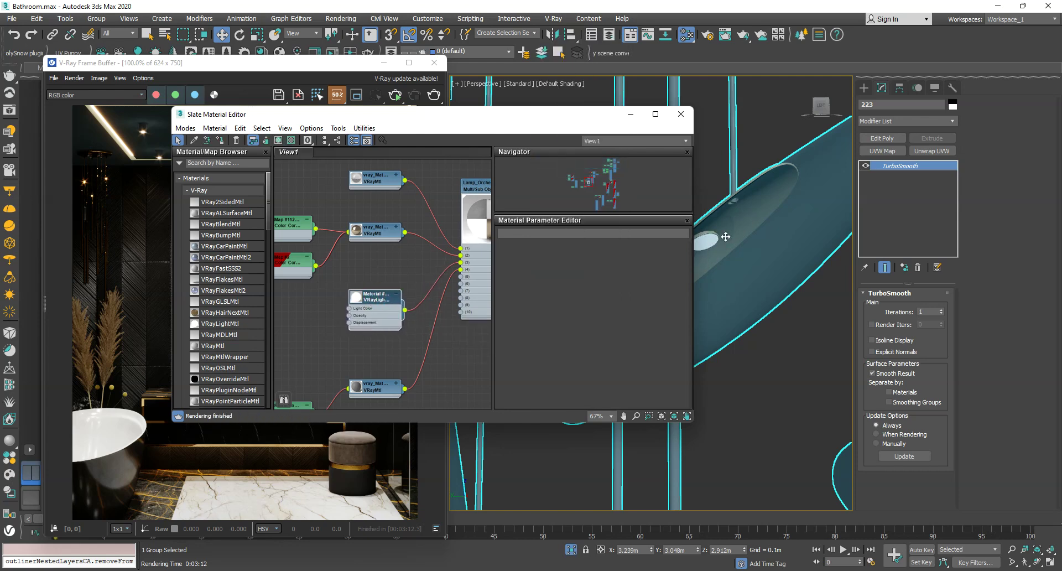
- Assign a VRayColor map to the colour of the bulbs' light material
{"action": "left_click_drag", "start_coordinate": [606, 123], "coordinate": [558, 123]}
{"action": "double_click", "coordinate": [332, 299]}
{"action": "left_click", "coordinate": [573, 262]}
{"action": "left_click", "coordinate": [513, 79]}
{"action": "type", "text": "vrayd"}
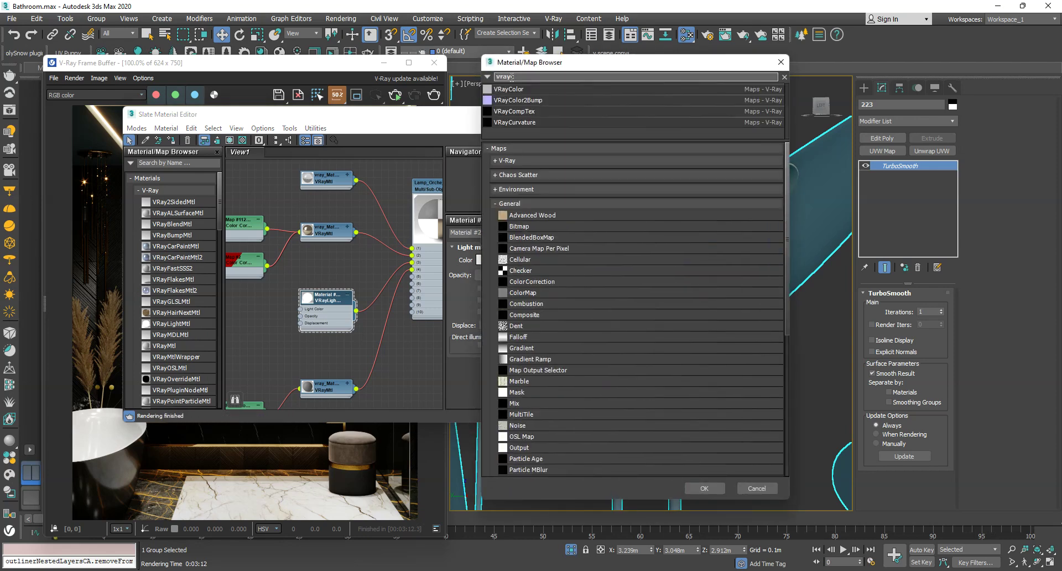
{"action": "double_click", "coordinate": [508, 89]}
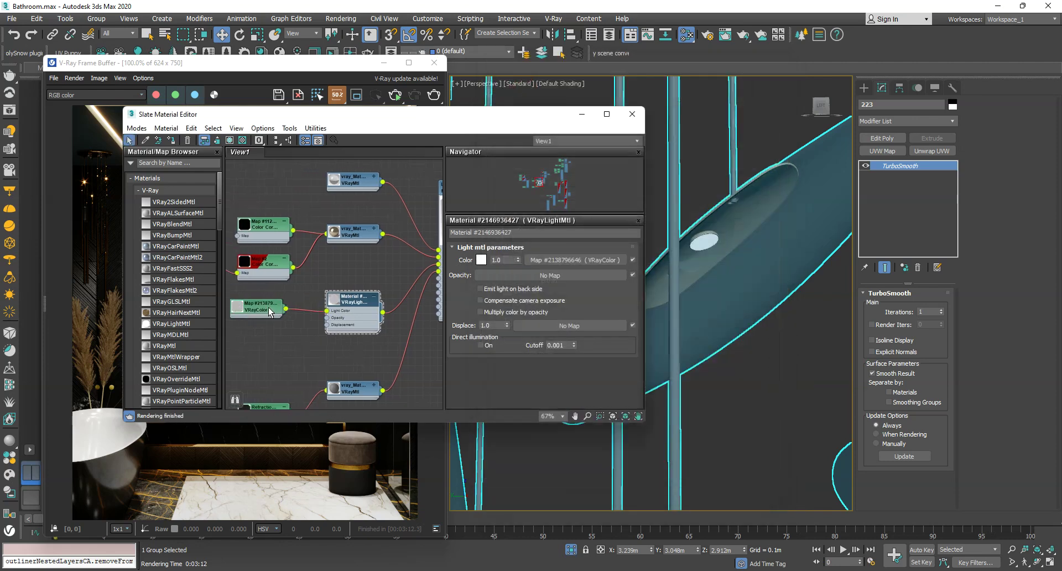
- Set the VRayColor map's colour mode to Temperature at 3500
{"action": "left_click", "coordinate": [592, 257]}
{"action": "left_click", "coordinate": [591, 278]}
{"action": "left_click_drag", "start_coordinate": [627, 268], "coordinate": [590, 269]}
{"action": "type", "text": "3500"}
{"action": "key", "text": "Return"}
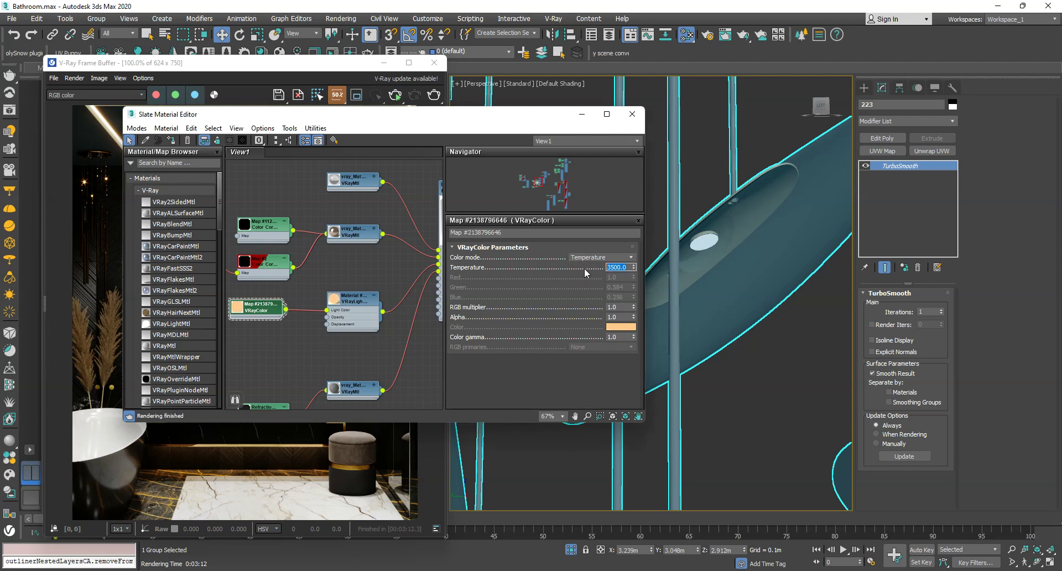
- Set the bulb light material's colour multiplier to 100 and leave the material editor
{"action": "double_click", "coordinate": [359, 302]}
{"action": "left_click_drag", "start_coordinate": [507, 259], "coordinate": [484, 259]}
{"action": "type", "text": "100"}
{"action": "key", "text": "Return"}
{"action": "middle_click_drag", "start_coordinate": [387, 303], "coordinate": [381, 303]}
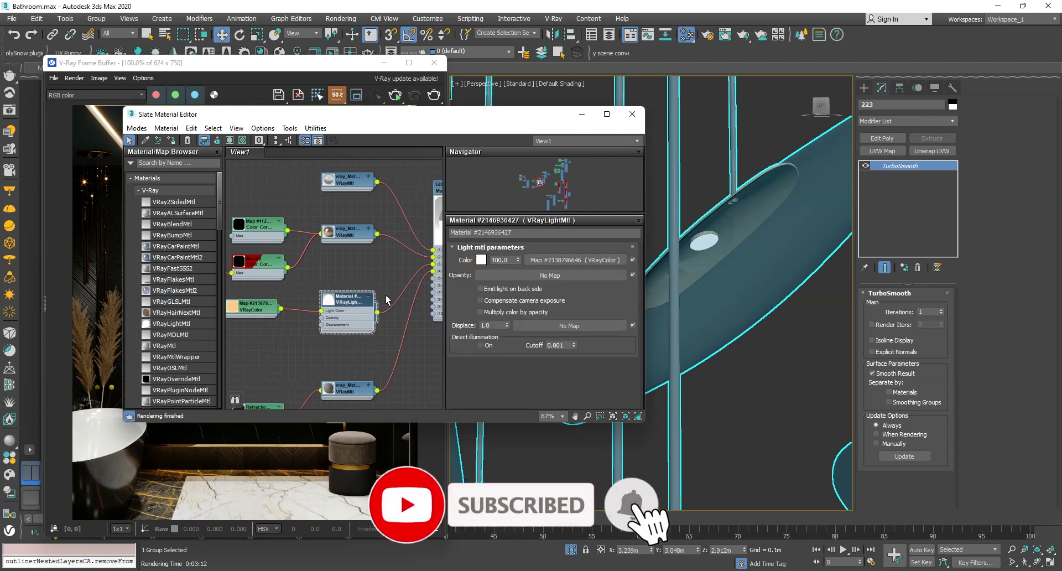
{"action": "scroll", "coordinate": [706, 238], "scroll_direction": "down", "scroll_amount": 8}
{"action": "left_click", "coordinate": [631, 115]}
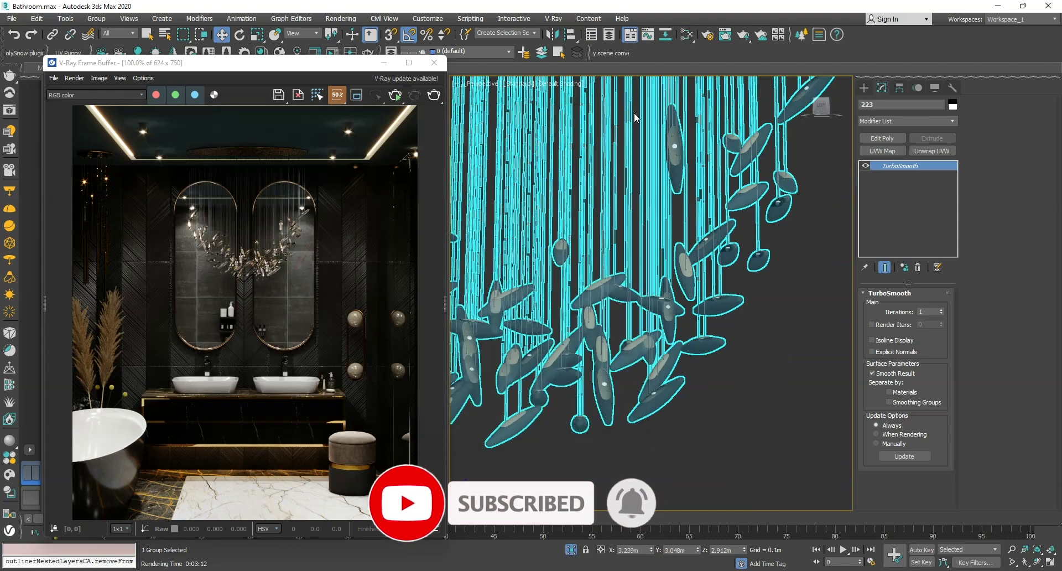
- End isolation and start an interactive render limited to a region around the chandelier and mirrors
{"action": "left_click", "coordinate": [395, 96]}
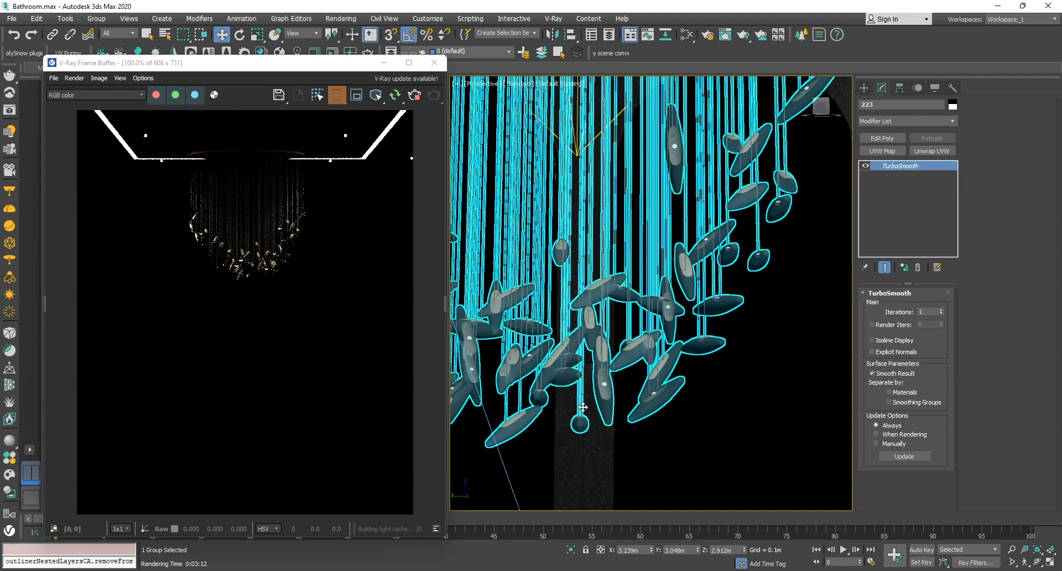
{"action": "left_click", "coordinate": [356, 95]}
{"action": "left_click_drag", "start_coordinate": [337, 168], "coordinate": [160, 301]}
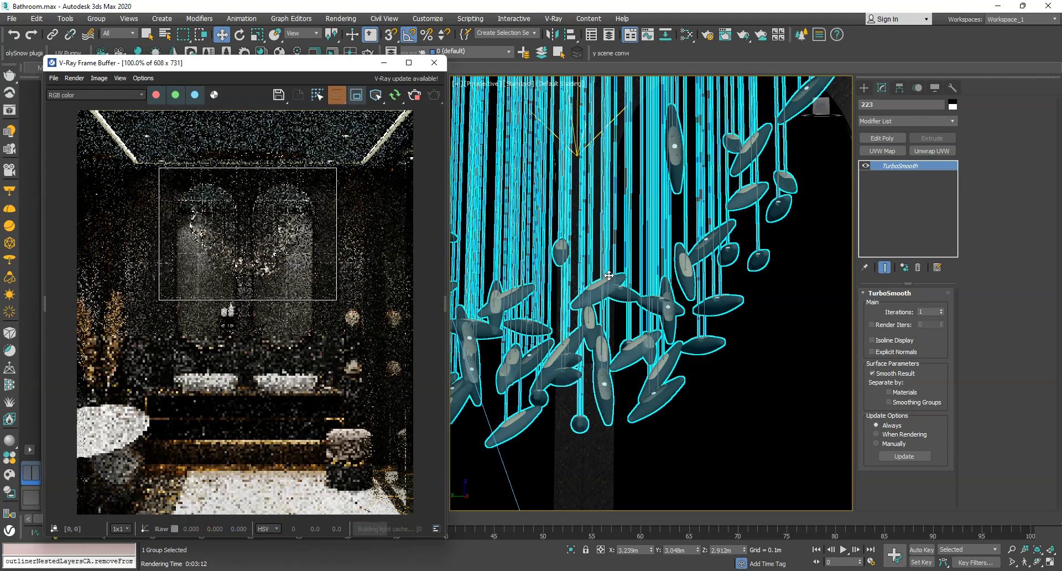
- Return to the PhysCamera view and inspect the chandelier's bulbs up close in the render
{"action": "scroll", "coordinate": [642, 243], "scroll_direction": "down", "scroll_amount": 3}
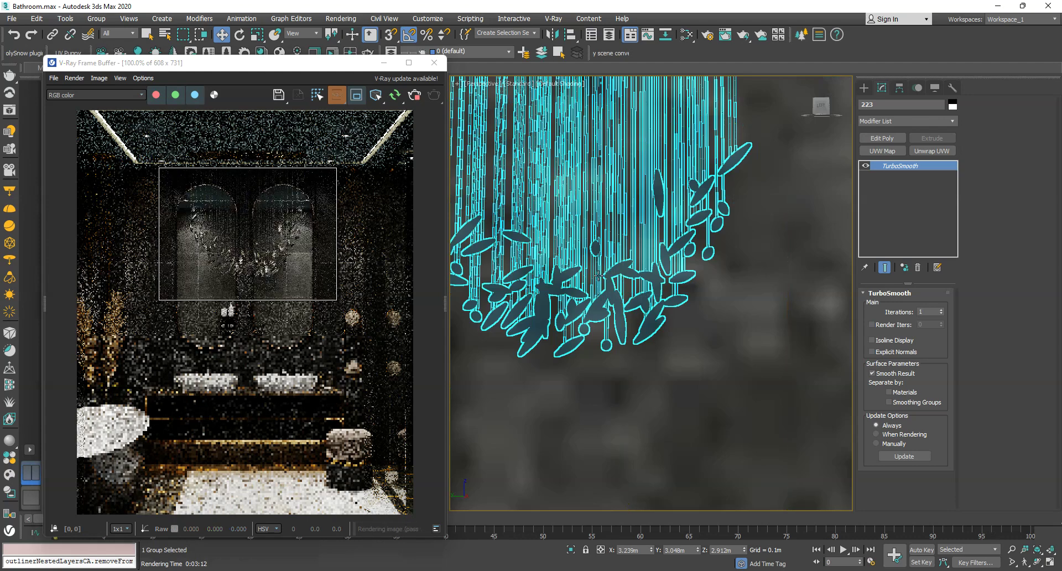
{"action": "key", "text": "c"}
{"action": "double_click", "coordinate": [517, 212]}
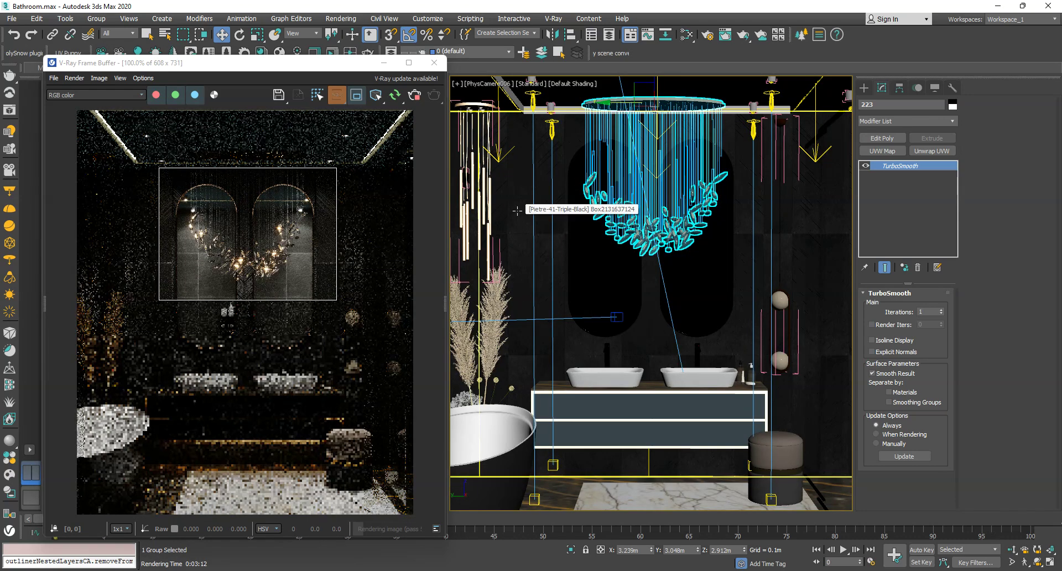
{"action": "scroll", "coordinate": [259, 230], "scroll_direction": "up", "scroll_amount": 1}
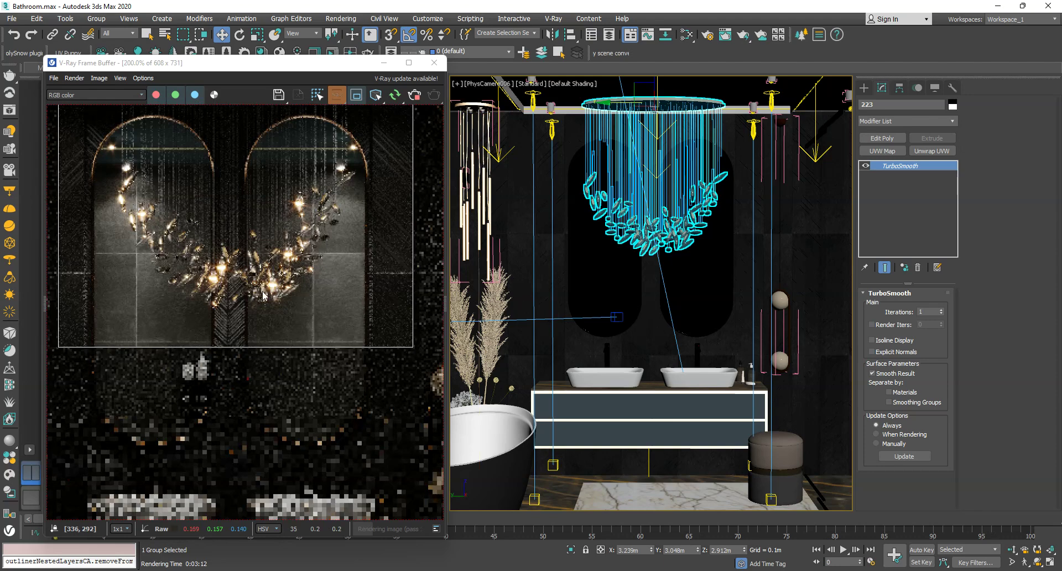
- Inspect the chandelier and mirrors in the render up close and stop the interactive render
{"action": "middle_click_drag", "start_coordinate": [128, 172], "coordinate": [284, 312]}
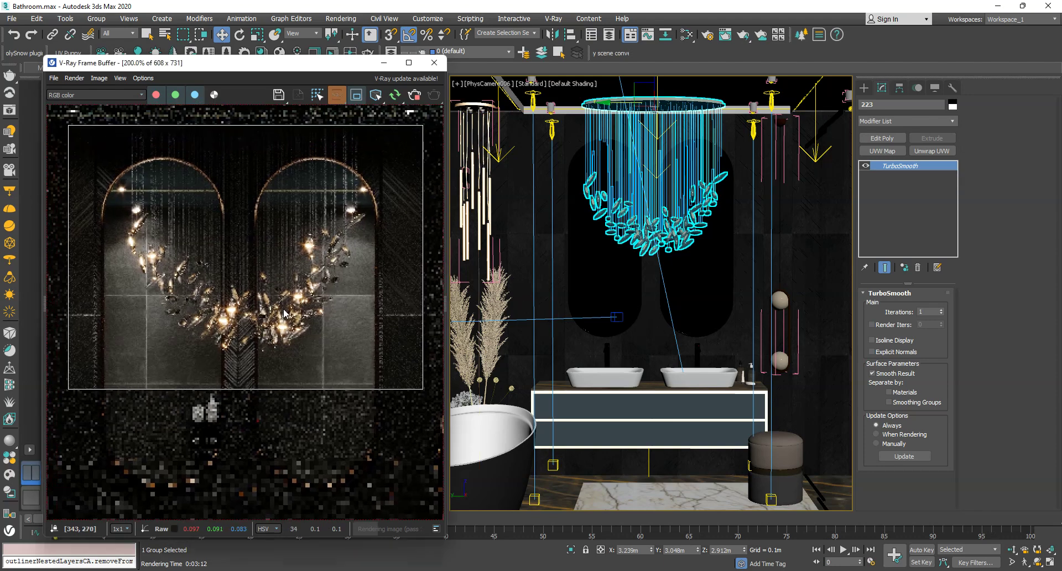
{"action": "scroll", "coordinate": [283, 312], "scroll_direction": "down", "scroll_amount": 1}
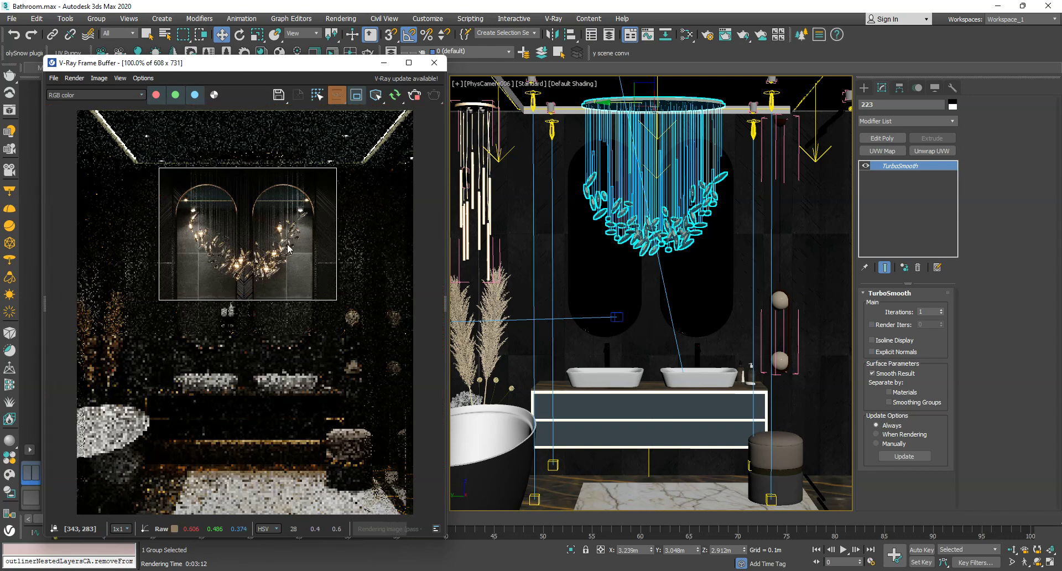
{"action": "scroll", "coordinate": [267, 271], "scroll_direction": "up", "scroll_amount": 1}
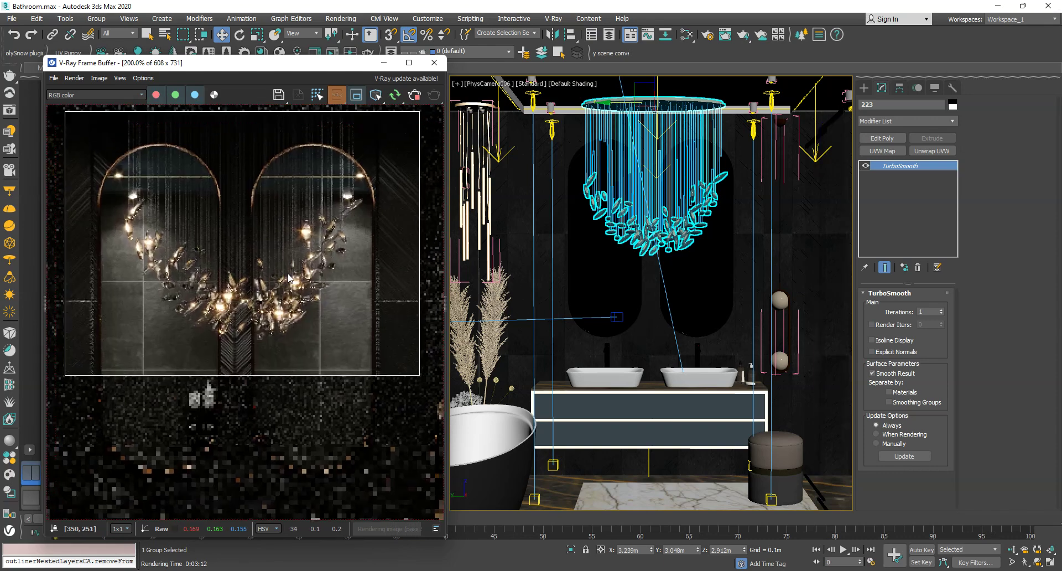
{"action": "left_click", "coordinate": [413, 96]}
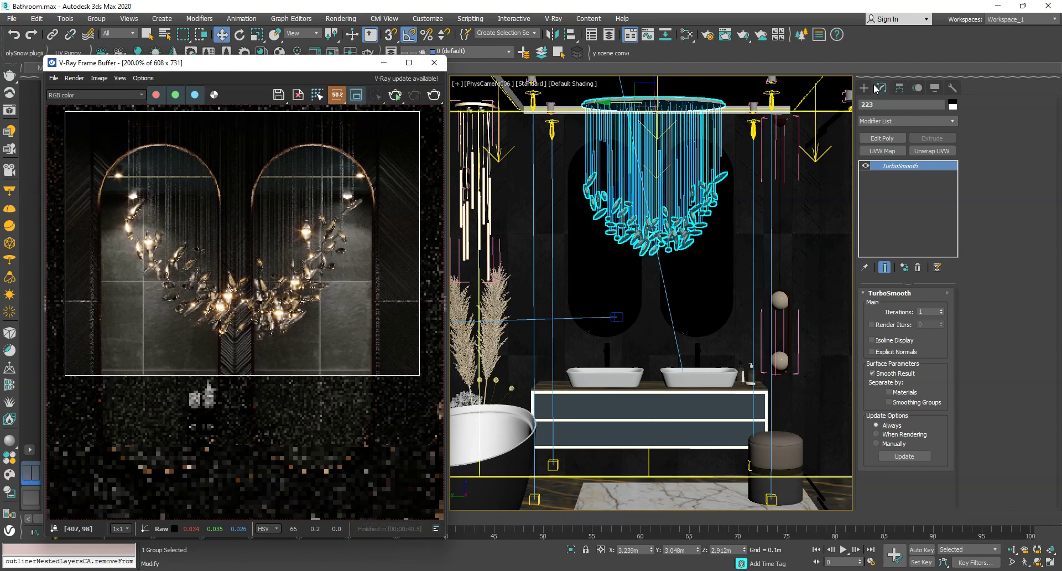
- Isolate the wall lamp's two spheres beside the mirrors and frame them in the Front view
{"action": "left_click", "coordinate": [864, 88]}
{"action": "left_click", "coordinate": [883, 155]}
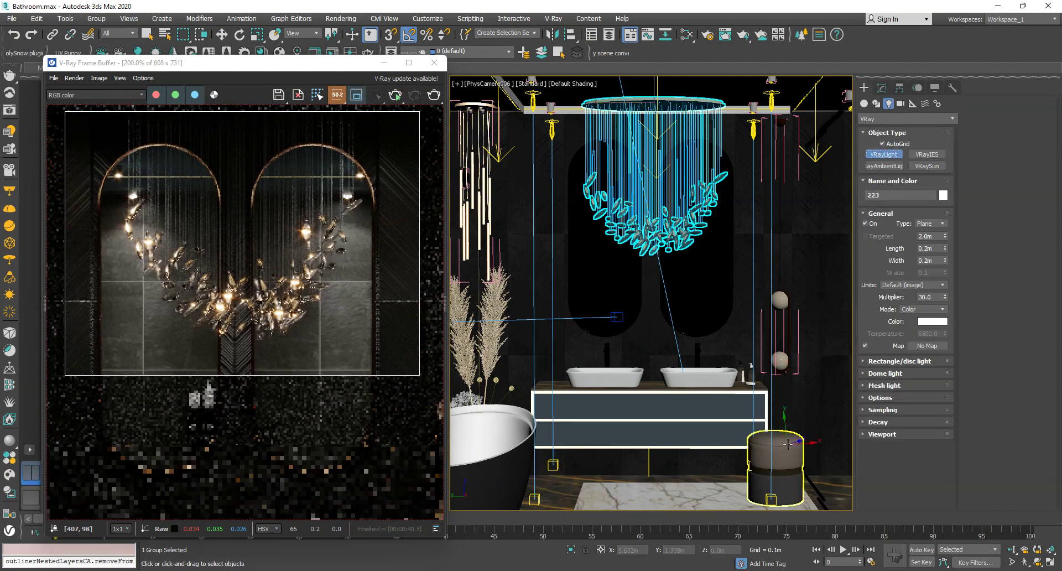
{"action": "key", "text": "w"}
{"action": "left_click", "coordinate": [781, 359]}
{"action": "key", "text": "alt+q"}
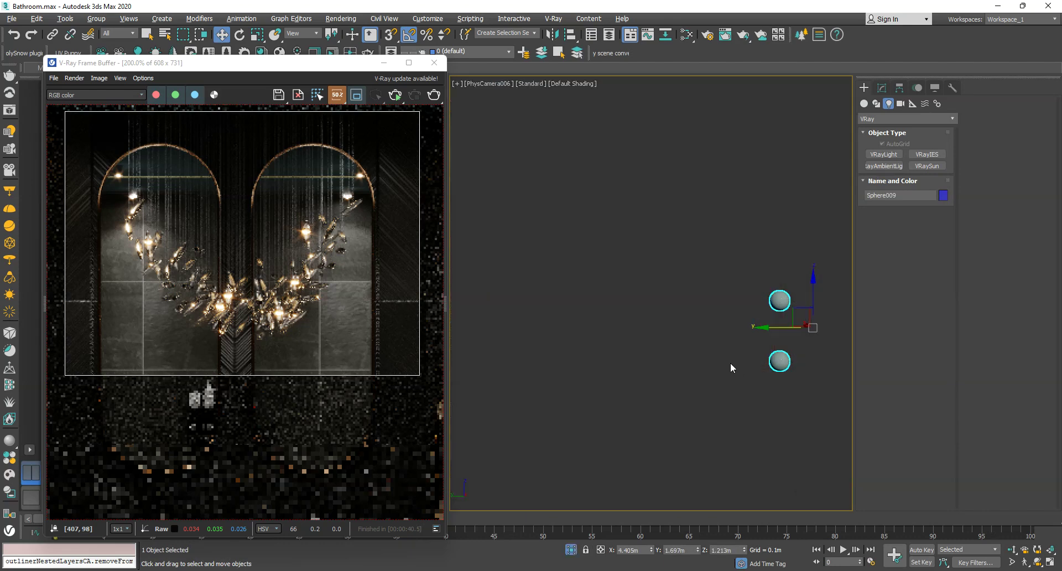
{"action": "key", "text": "f"}
{"action": "key", "text": "z"}
- Create a sphere-type VRayLight with a radius of about 0.02 m beside the upper lamp sphere
{"action": "left_click", "coordinate": [890, 156]}
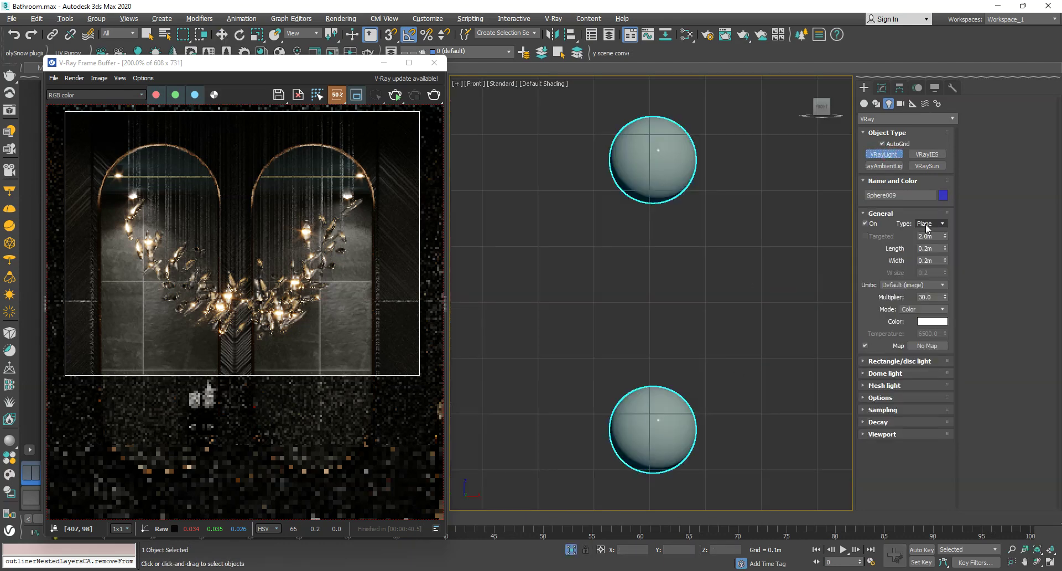
{"action": "left_click", "coordinate": [718, 158]}
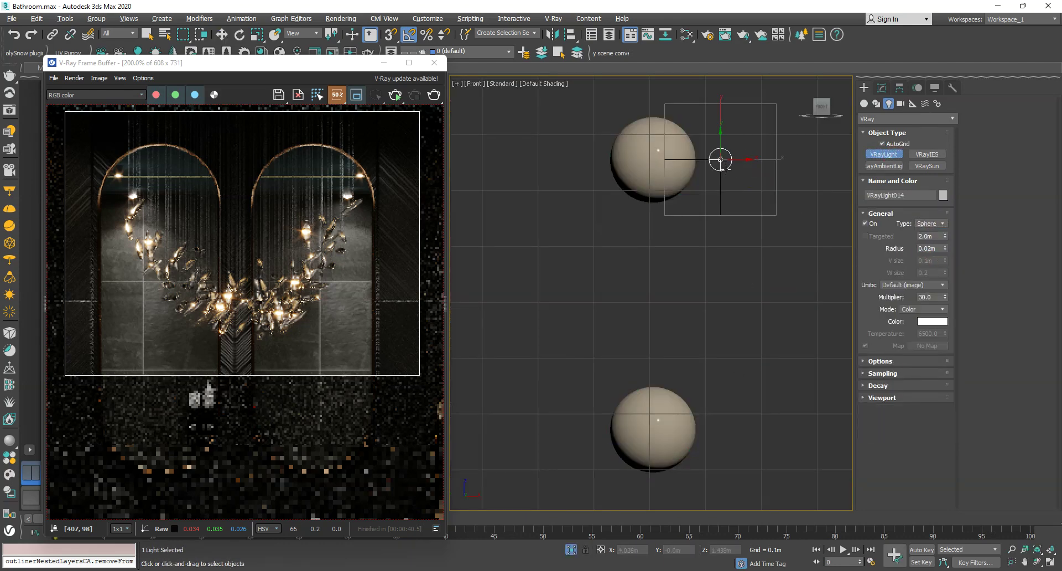
{"action": "key", "text": "w"}
- Move the sphere light into the centre of the upper lamp sphere in the Top view
{"action": "key", "text": "t"}
{"action": "scroll", "coordinate": [678, 137], "scroll_direction": "down", "scroll_amount": 6}
{"action": "middle_click_drag", "start_coordinate": [678, 138], "coordinate": [650, 305]}
{"action": "scroll", "coordinate": [644, 319], "scroll_direction": "down", "scroll_amount": 5}
{"action": "scroll", "coordinate": [644, 317], "scroll_direction": "up", "scroll_amount": 10}
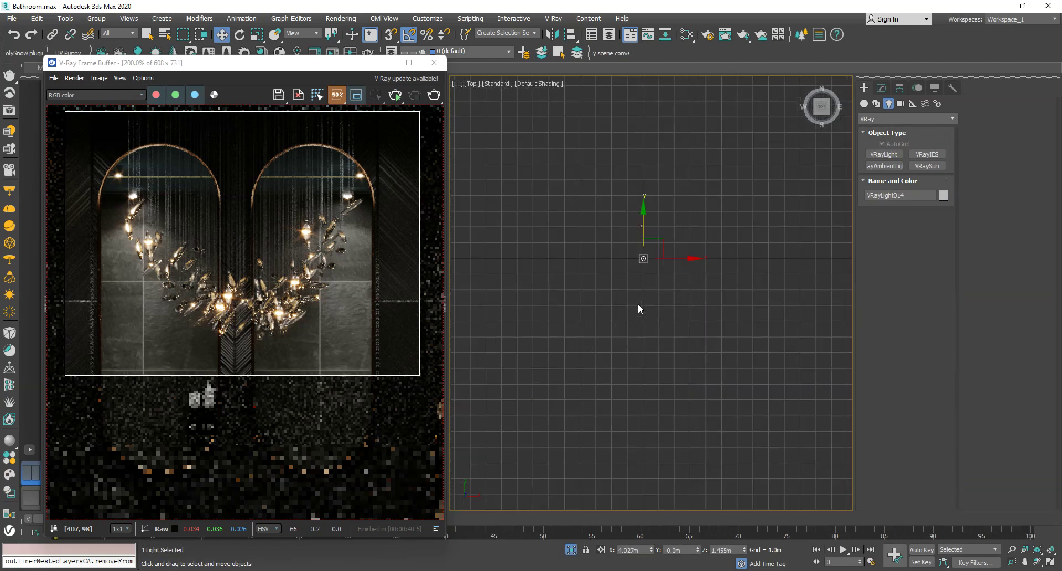
{"action": "left_click_drag", "start_coordinate": [651, 167], "coordinate": [651, 164]}
{"action": "scroll", "coordinate": [640, 196], "scroll_direction": "up", "scroll_amount": 10}
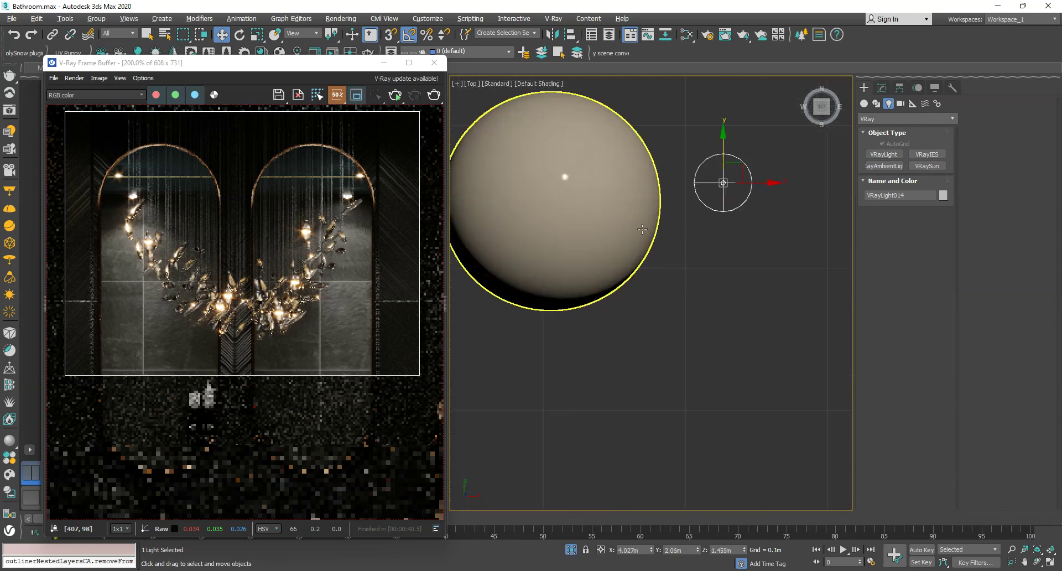
{"action": "scroll", "coordinate": [763, 178], "scroll_direction": "down", "scroll_amount": 2}
{"action": "left_click_drag", "start_coordinate": [765, 185], "coordinate": [662, 185]}
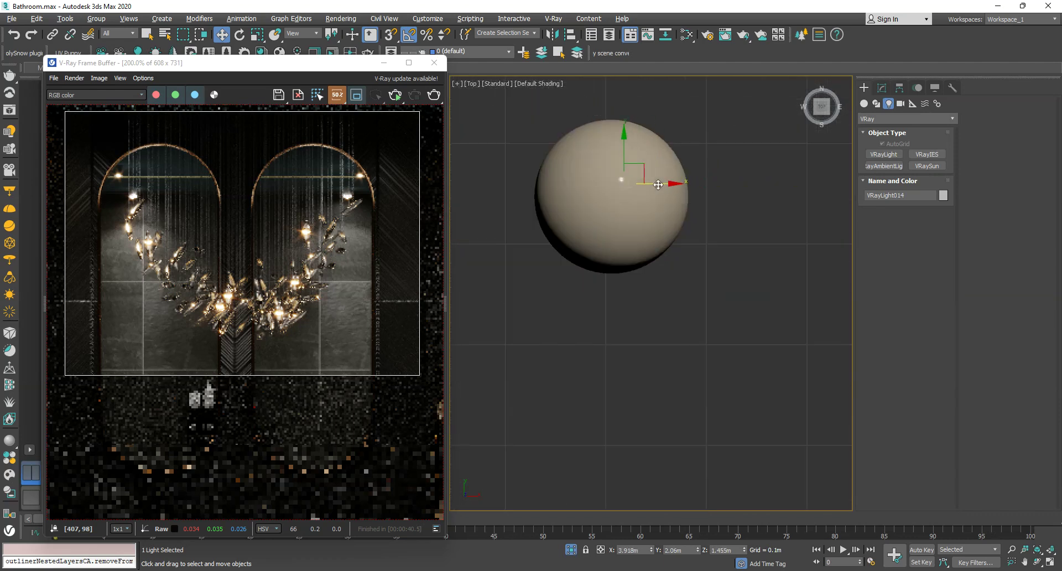
- Show the spheres in wireframe and enlarge the sphere light's radius to 0.037 m
{"action": "left_click", "coordinate": [880, 88]}
{"action": "key", "text": "F3"}
{"action": "scroll", "coordinate": [678, 282], "scroll_direction": "down", "scroll_amount": 5}
{"action": "middle_click_drag", "start_coordinate": [678, 280], "coordinate": [681, 192], "text": "alt"}
{"action": "left_click", "coordinate": [823, 107]}
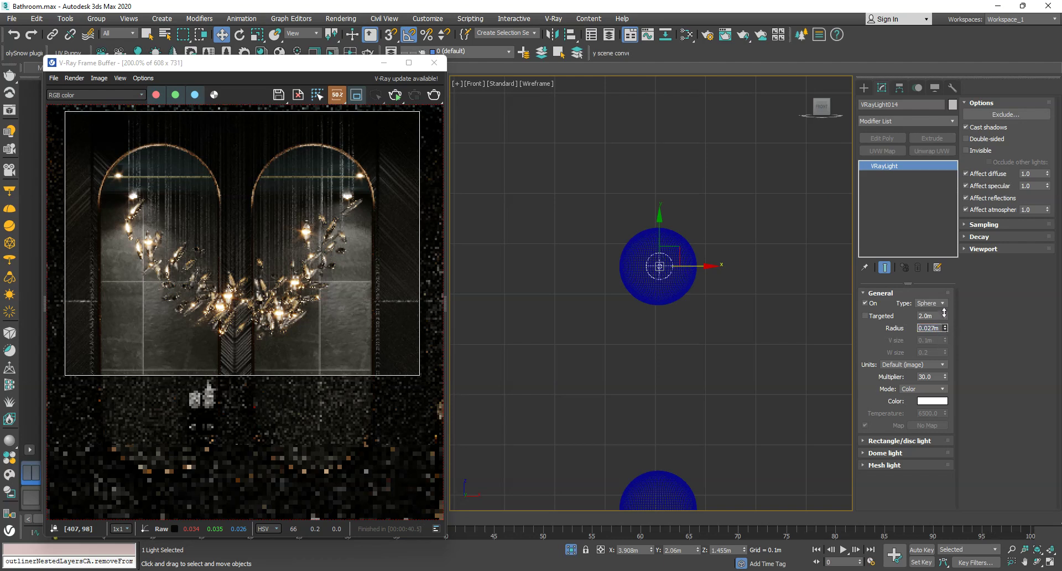
{"action": "scroll", "coordinate": [670, 226], "scroll_direction": "down", "scroll_amount": 2}
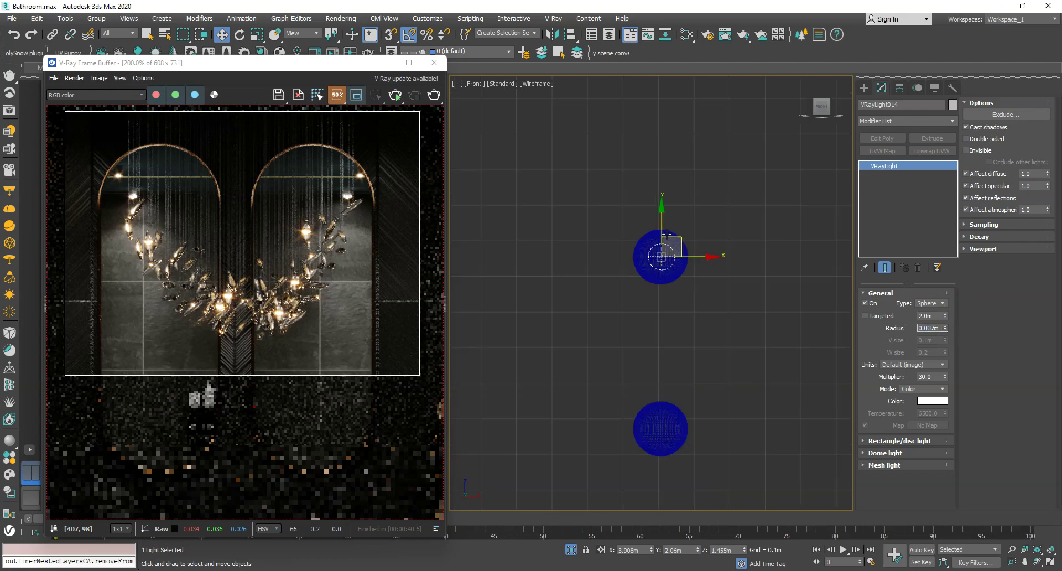
- Copy the sphere light down into the lower lamp sphere and make the light invisible
{"action": "left_click", "coordinate": [656, 401]}
{"action": "left_click", "coordinate": [536, 338]}
{"action": "left_click", "coordinate": [965, 150]}
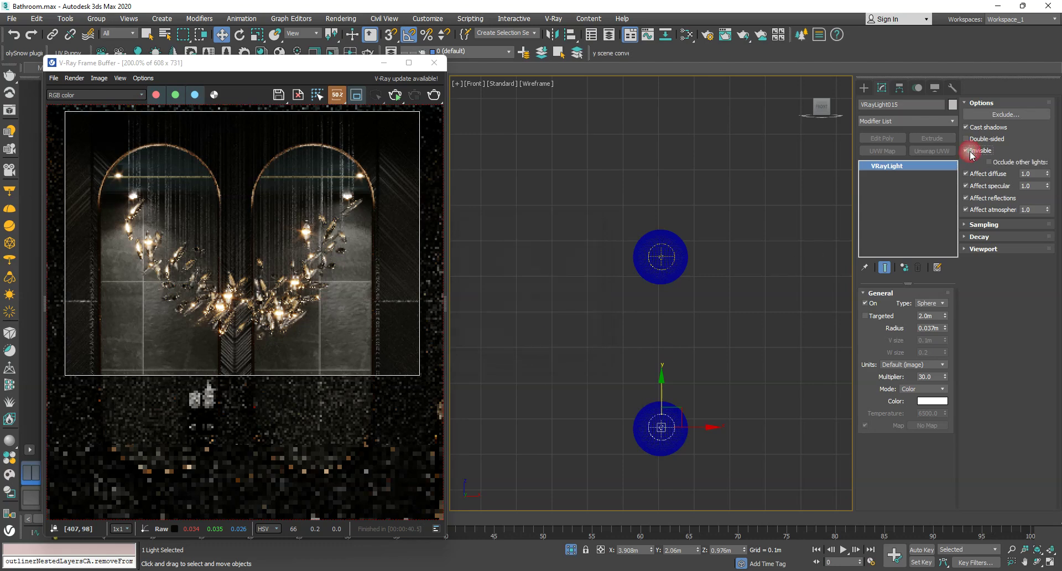
- Return to the PhysCamera006 view, end isolation and run an interactive render of a region around the wall lamp
{"action": "middle_click_drag", "start_coordinate": [650, 376], "coordinate": [658, 369], "text": "alt"}
{"action": "key", "text": "c"}
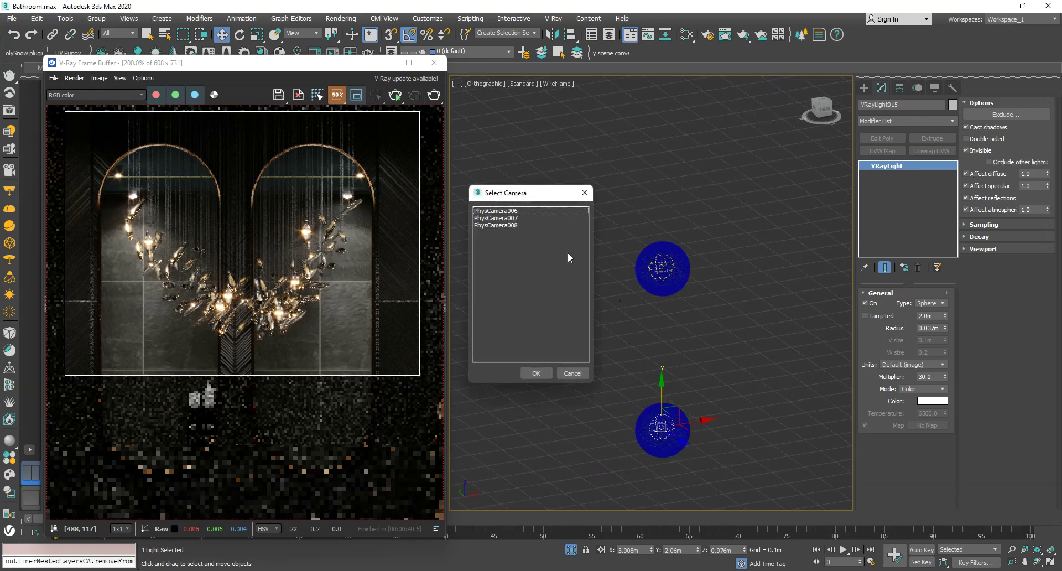
{"action": "double_click", "coordinate": [514, 210]}
{"action": "scroll", "coordinate": [345, 160], "scroll_direction": "down", "scroll_amount": 1}
{"action": "left_click_drag", "start_coordinate": [380, 280], "coordinate": [310, 408]}
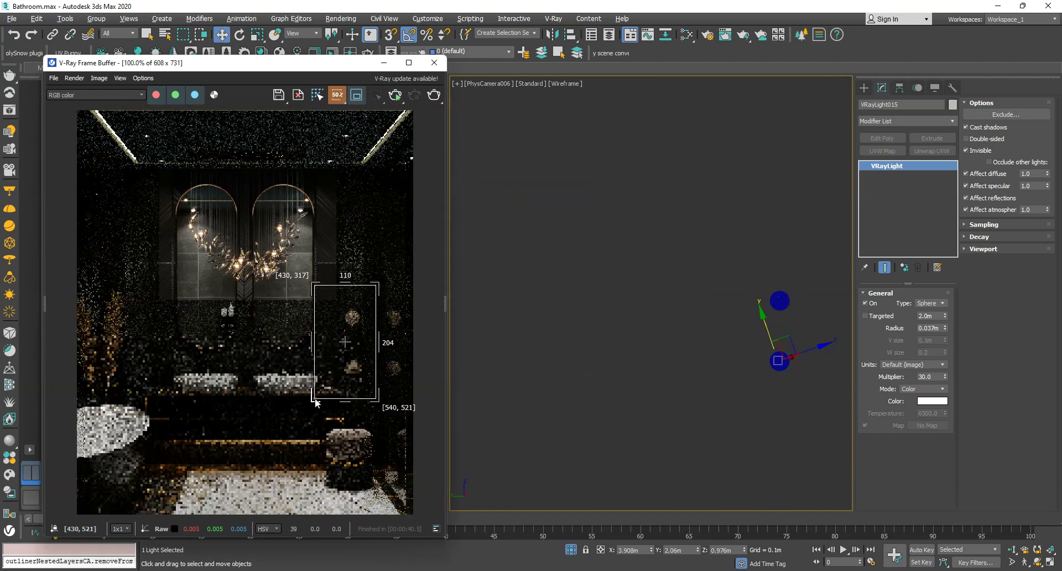
{"action": "scroll", "coordinate": [348, 331], "scroll_direction": "up", "scroll_amount": 1}
{"action": "left_click", "coordinate": [431, 97]}
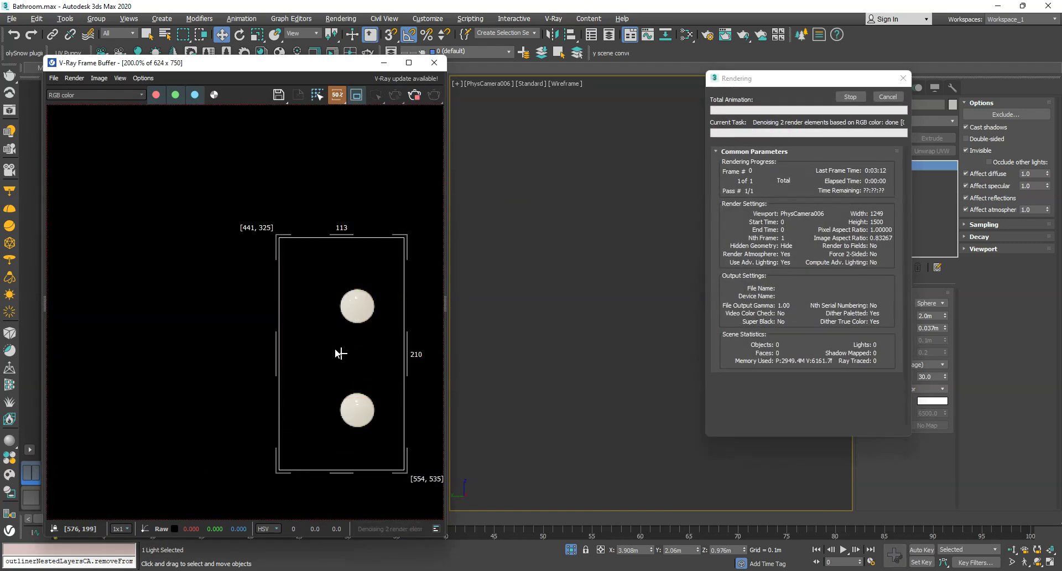
{"action": "left_click", "coordinate": [397, 98]}
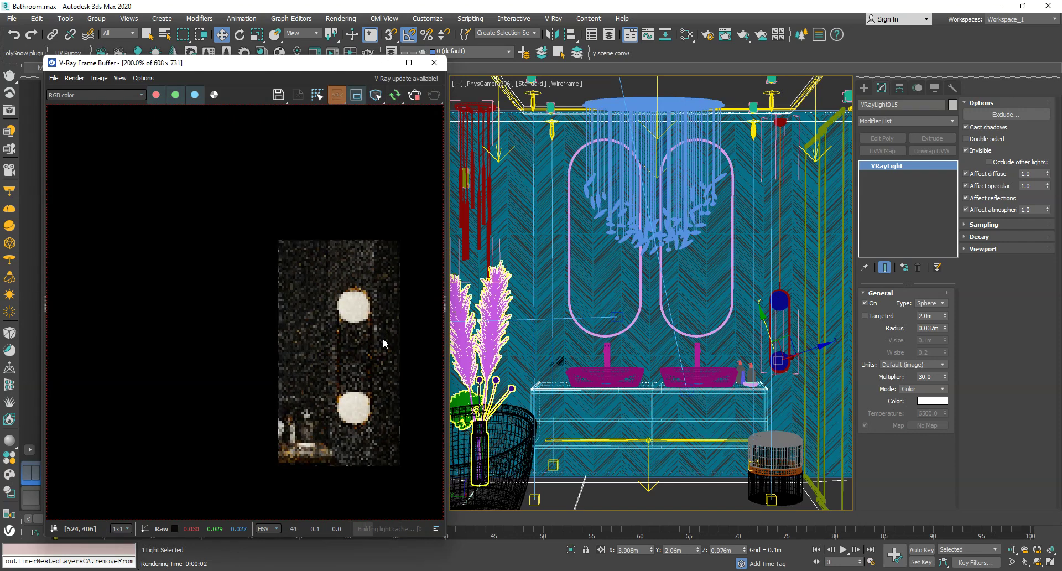
- Switch the sphere light's colour mode to Temperature at 3500
{"action": "left_click", "coordinate": [917, 389]}
{"action": "left_click", "coordinate": [923, 412]}
{"action": "double_click", "coordinate": [920, 413]}
{"action": "left_click_drag", "start_coordinate": [919, 413], "coordinate": [893, 415]}
{"action": "type", "text": "3500"}
{"action": "key", "text": "Return"}
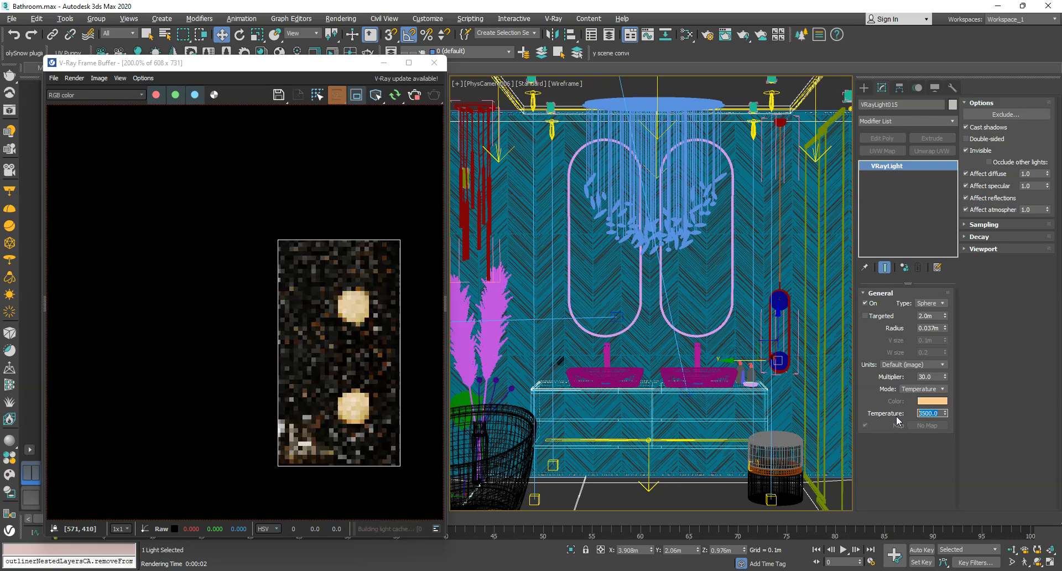
- Set the sphere light's multiplier to 200 and render the full frame without the region
{"action": "type", "text": "200"}
{"action": "key", "text": "Return"}
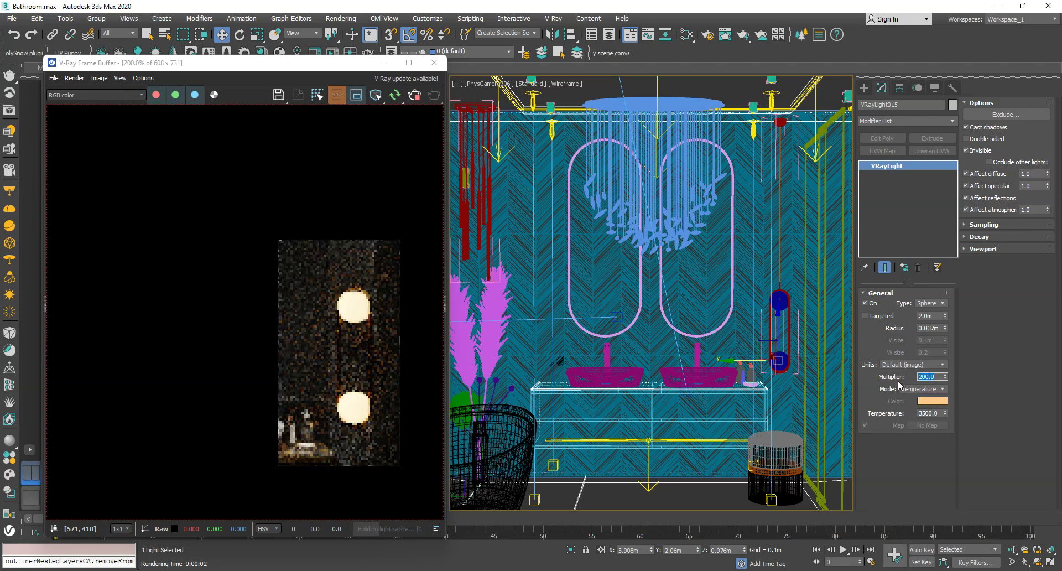
{"action": "scroll", "coordinate": [396, 304], "scroll_direction": "down", "scroll_amount": 1}
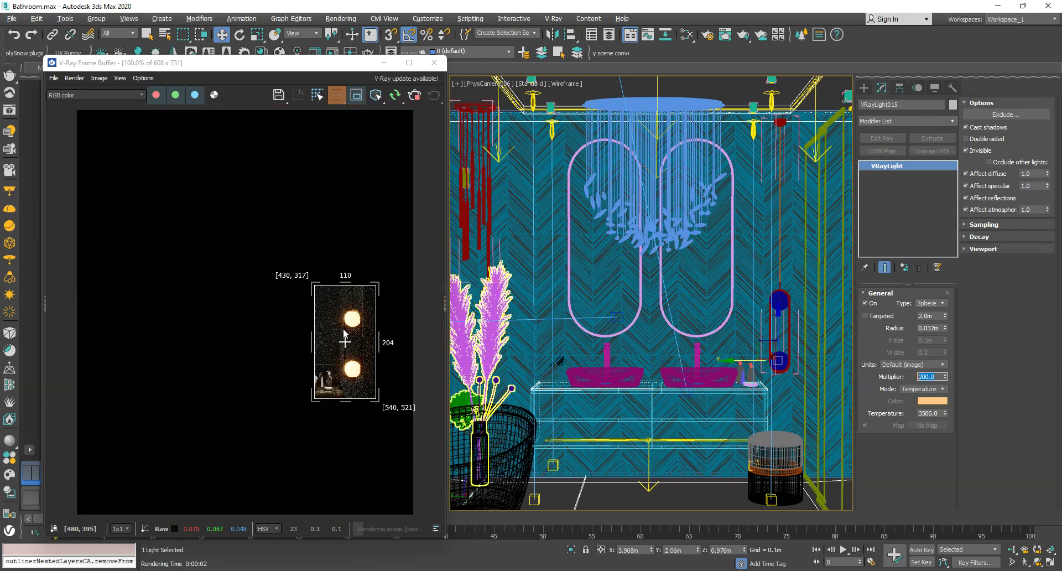
{"action": "left_click", "coordinate": [356, 94]}
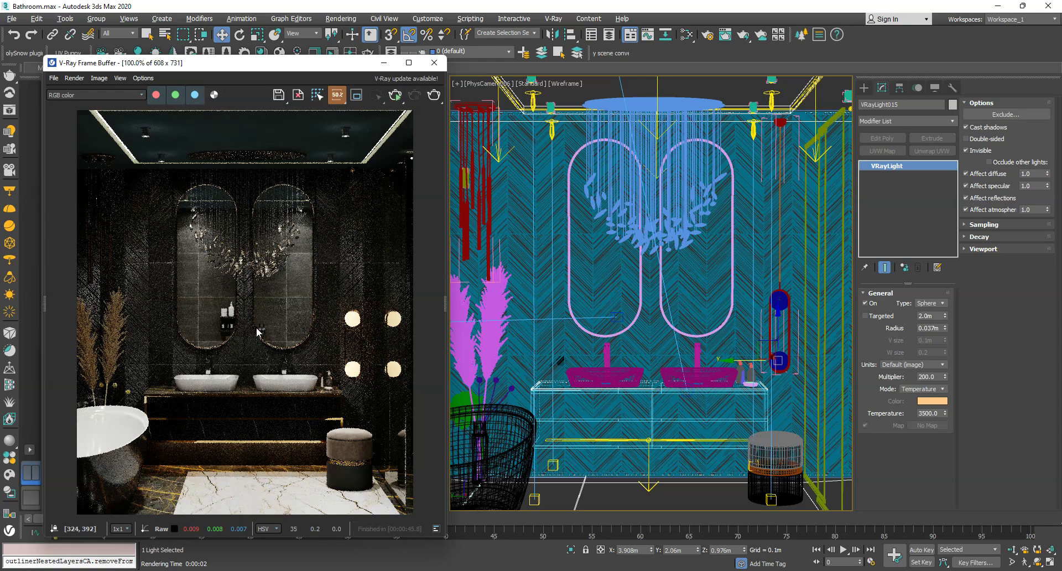
- Isolate the mirror nearest the wall lamp and show it in the Perspective view
{"action": "left_click", "coordinate": [732, 257]}
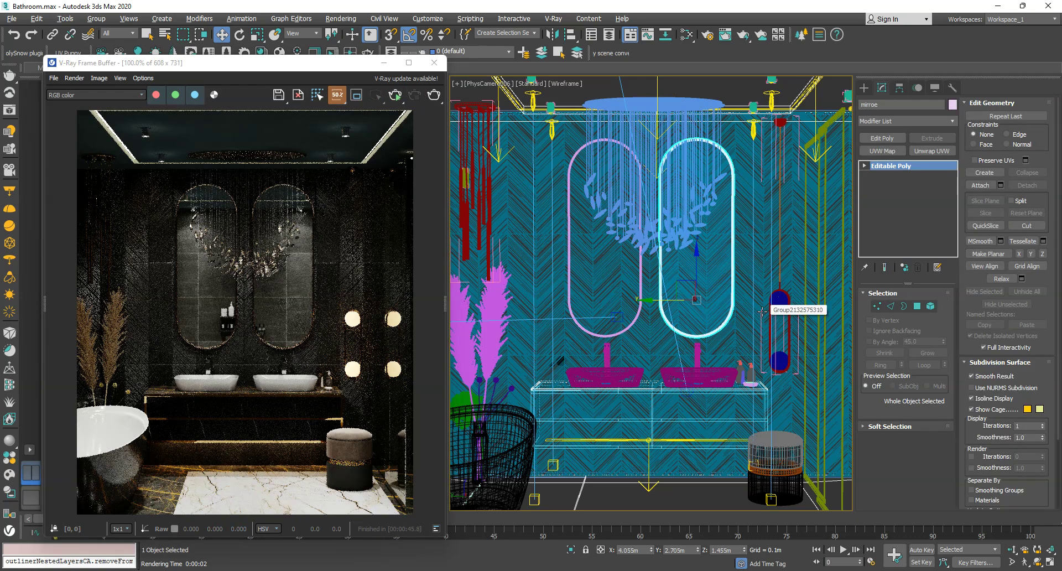
{"action": "key", "text": "alt+q"}
{"action": "left_click", "coordinate": [731, 224]}
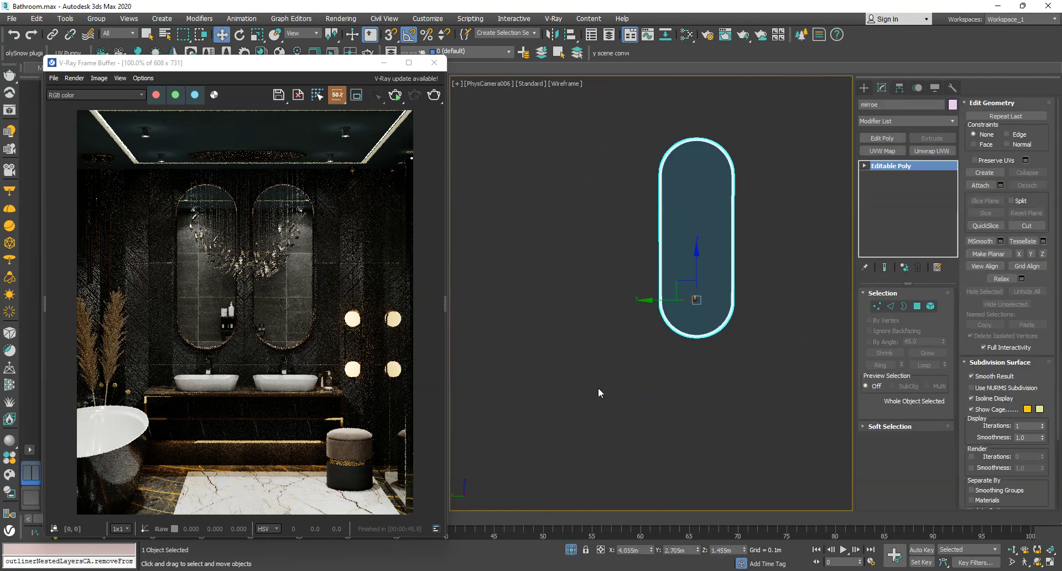
{"action": "key", "text": "p"}
{"action": "middle_click_drag", "start_coordinate": [735, 187], "coordinate": [711, 270]}
- Select the mirror's polygons, leaving out the large front and back faces so only the frame remains selected
{"action": "key", "text": "5"}
{"action": "left_click", "coordinate": [685, 244]}
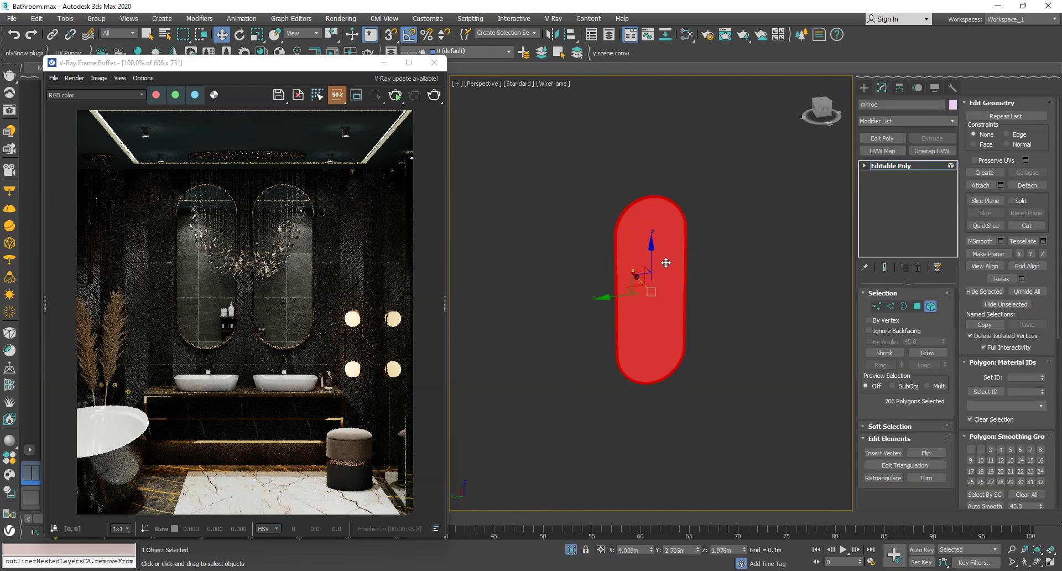
{"action": "left_click", "coordinate": [915, 303]}
{"action": "left_click", "coordinate": [641, 260], "text": "alt"}
{"action": "scroll", "coordinate": [650, 199], "scroll_direction": "up", "scroll_amount": 5}
{"action": "scroll", "coordinate": [665, 196], "scroll_direction": "down", "scroll_amount": 4}
{"action": "middle_click_drag", "start_coordinate": [652, 254], "coordinate": [790, 266], "text": "alt"}
{"action": "left_click", "coordinate": [688, 265], "text": "alt"}
- Clone the selected frame polygons as a separate object beside the mirror and select that copy
{"action": "middle_click_drag", "start_coordinate": [688, 266], "coordinate": [524, 269], "text": "alt"}
{"action": "scroll", "coordinate": [560, 310], "scroll_direction": "down", "scroll_amount": 4}
{"action": "left_click_drag", "start_coordinate": [579, 323], "coordinate": [632, 319], "text": "shift"}
{"action": "left_click", "coordinate": [574, 299]}
{"action": "left_click", "coordinate": [916, 306]}
{"action": "left_click", "coordinate": [686, 310]}
- Align the view to the mirror's front and move the copied frame back over the original
{"action": "scroll", "coordinate": [685, 299], "scroll_direction": "up", "scroll_amount": 3}
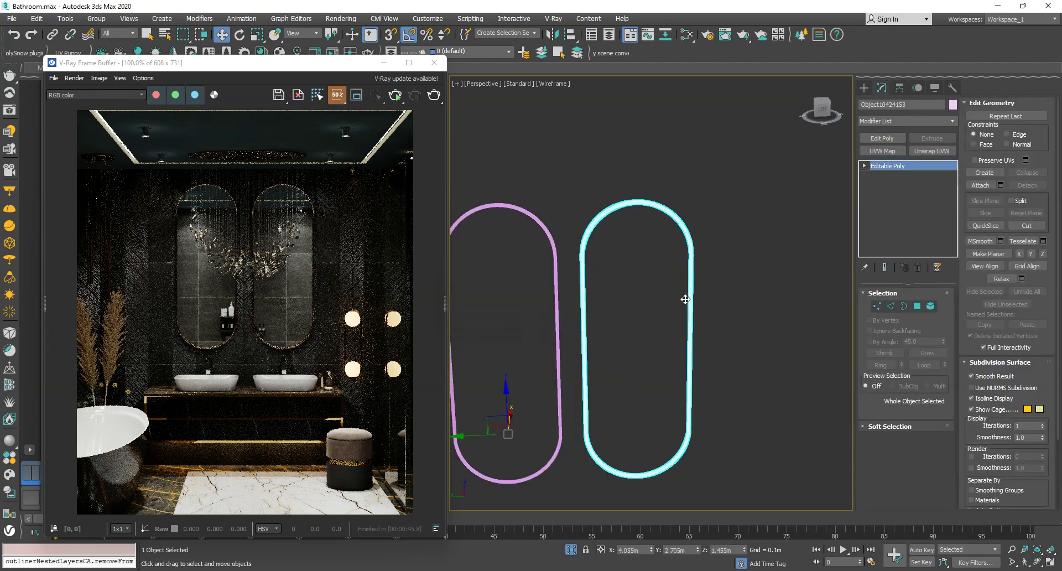
{"action": "left_click", "coordinate": [823, 110]}
{"action": "left_click_drag", "start_coordinate": [536, 409], "coordinate": [405, 410]}
- Centre the copied frame's pivot on the object and scale it uniformly to about 107.5 percent
{"action": "key", "text": "r"}
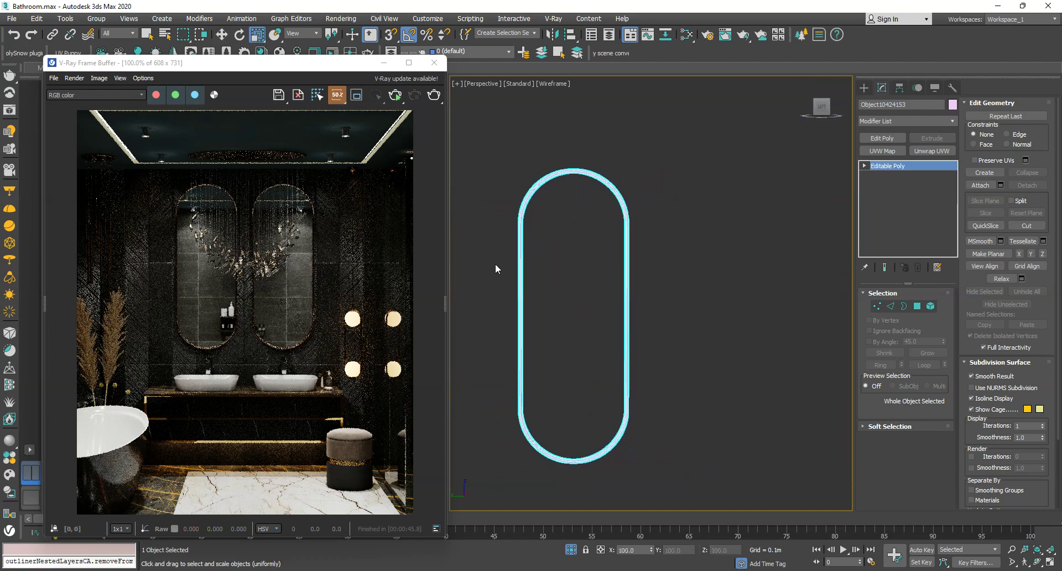
{"action": "left_click", "coordinate": [899, 87]}
{"action": "left_click", "coordinate": [905, 164]}
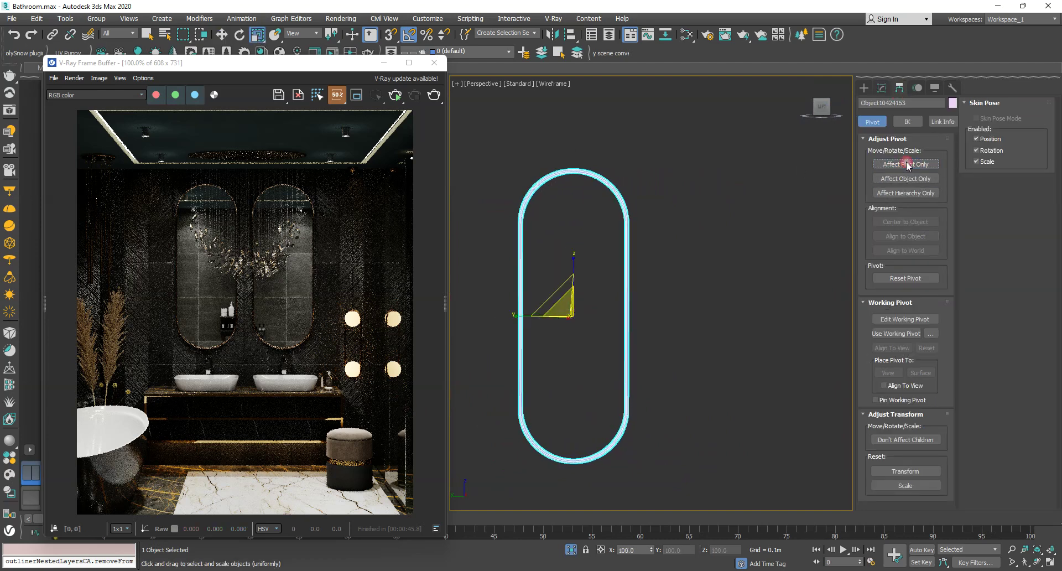
{"action": "scroll", "coordinate": [626, 282], "scroll_direction": "up", "scroll_amount": 5}
{"action": "scroll", "coordinate": [642, 289], "scroll_direction": "down", "scroll_amount": 2}
{"action": "key", "text": "l"}
{"action": "scroll", "coordinate": [663, 277], "scroll_direction": "down", "scroll_amount": 4}
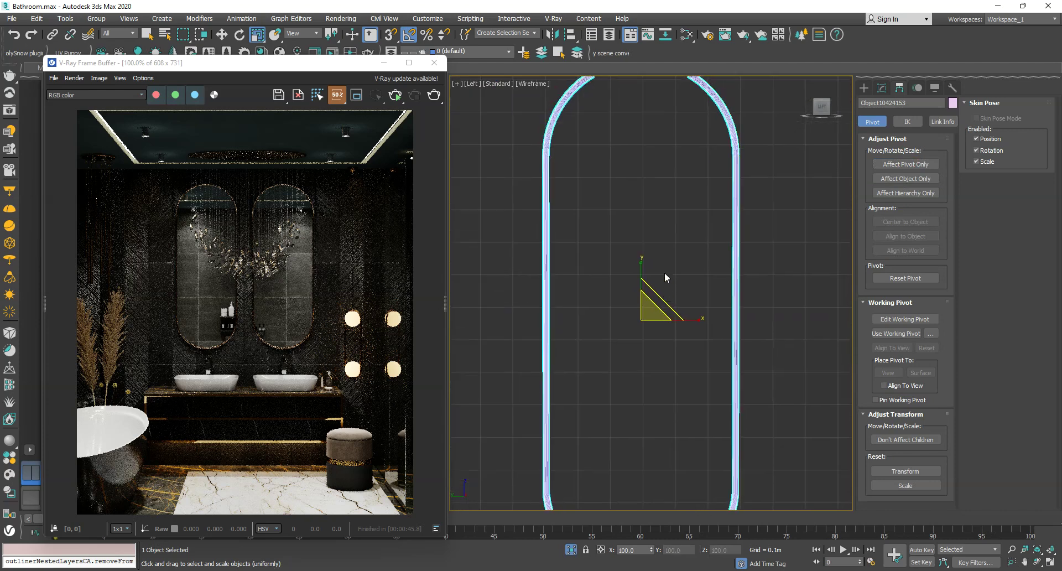
{"action": "left_click_drag", "start_coordinate": [662, 287], "coordinate": [666, 290]}
- Move the upper arc's vertices of the enlarged frame down, closer to the mirror's edge
{"action": "left_click", "coordinate": [882, 87]}
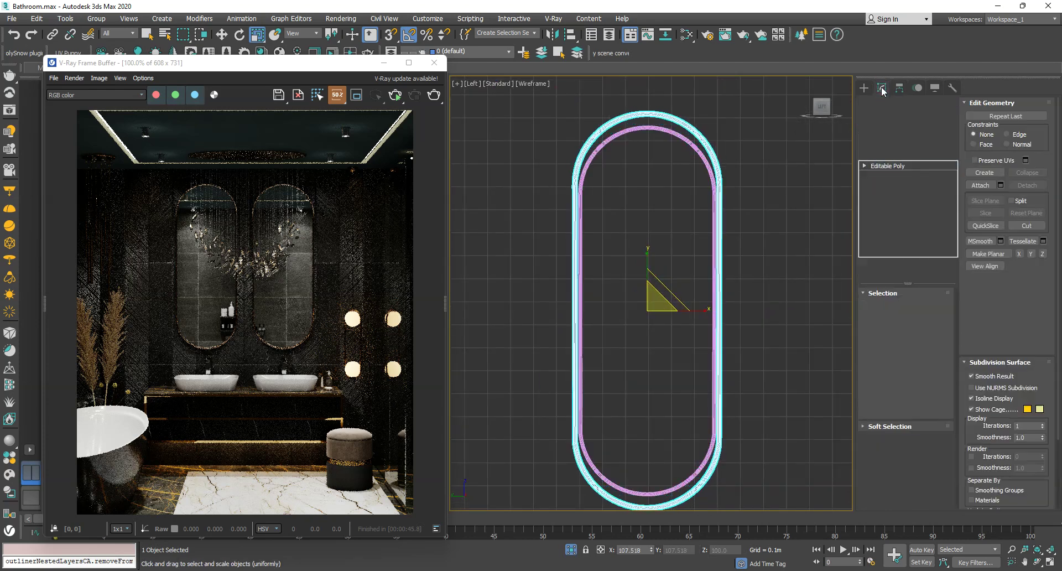
{"action": "left_click", "coordinate": [860, 164]}
{"action": "left_click", "coordinate": [861, 174]}
{"action": "middle_click_drag", "start_coordinate": [648, 113], "coordinate": [648, 173]}
{"action": "key", "text": "w"}
{"action": "scroll", "coordinate": [648, 173], "scroll_direction": "up", "scroll_amount": 4}
{"action": "left_click_drag", "start_coordinate": [645, 194], "coordinate": [645, 214]}
- Move the lower arc's vertices up to fit closely around the mirror and leave vertex editing
{"action": "scroll", "coordinate": [659, 143], "scroll_direction": "down", "scroll_amount": 5}
{"action": "left_click_drag", "start_coordinate": [746, 353], "coordinate": [548, 486]}
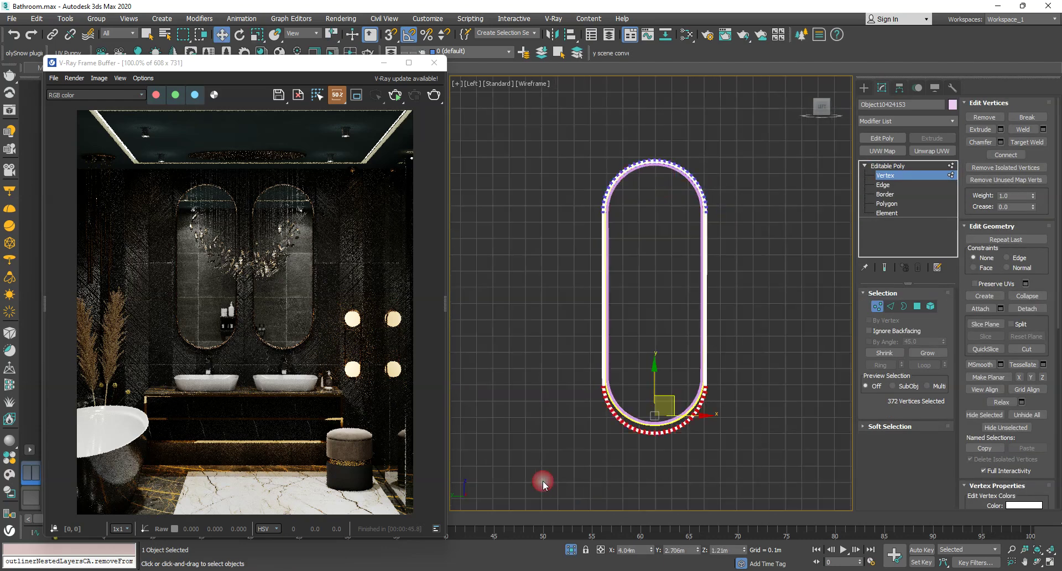
{"action": "scroll", "coordinate": [630, 424], "scroll_direction": "up", "scroll_amount": 6}
{"action": "left_click_drag", "start_coordinate": [729, 353], "coordinate": [732, 326]}
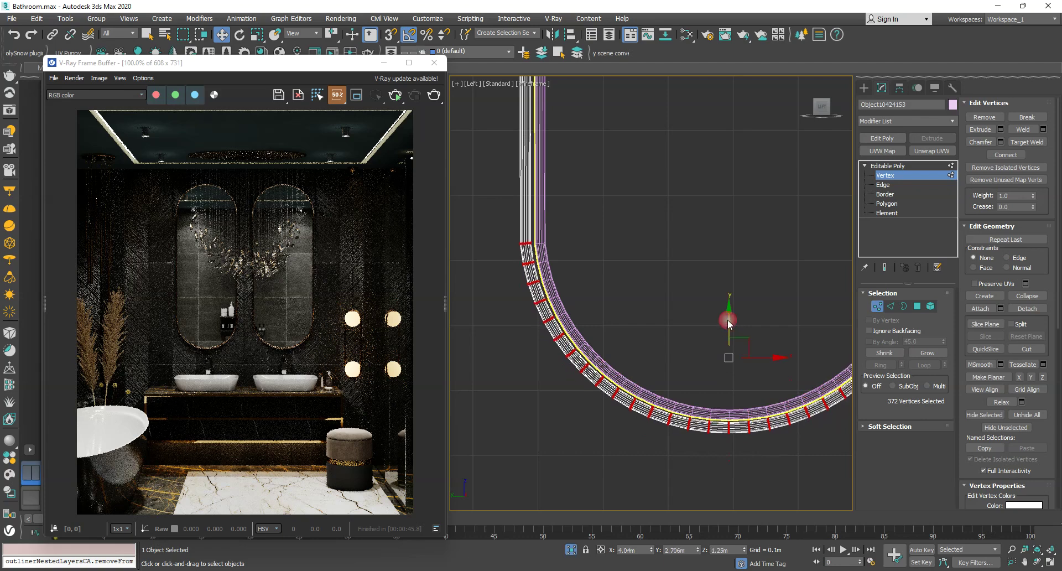
{"action": "scroll", "coordinate": [663, 340], "scroll_direction": "down", "scroll_amount": 4}
{"action": "left_click", "coordinate": [891, 166]}
- Create a V-Ray mesh light with a multiplier of 30 at the lower arc of the enlarged mirror frame
{"action": "scroll", "coordinate": [614, 303], "scroll_direction": "down", "scroll_amount": 3}
{"action": "scroll", "coordinate": [710, 141], "scroll_direction": "up", "scroll_amount": 3}
{"action": "middle_click_drag", "start_coordinate": [710, 141], "coordinate": [698, 165], "text": "alt"}
{"action": "left_click", "coordinate": [864, 84]}
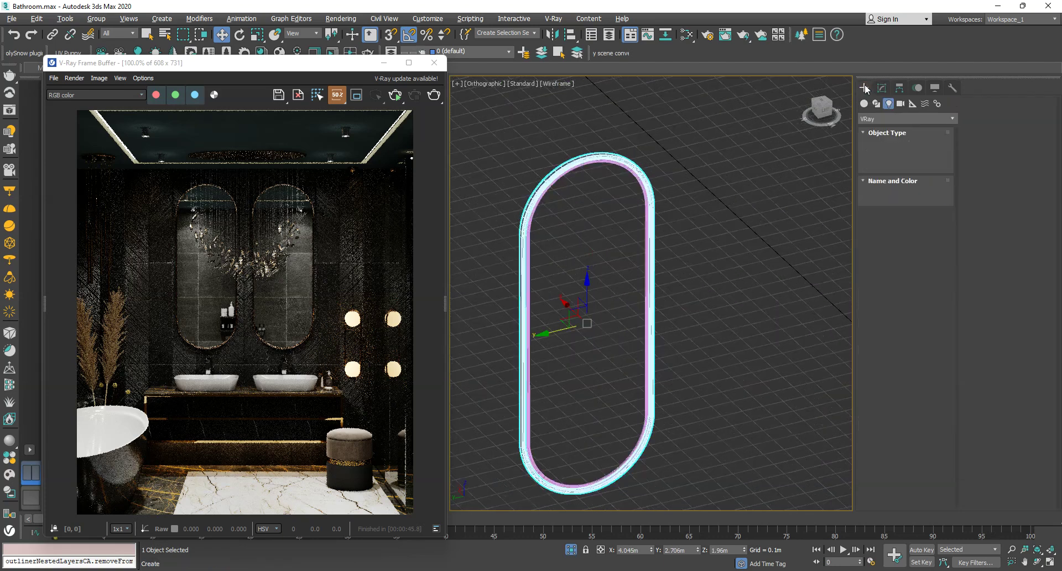
{"action": "left_click", "coordinate": [883, 154]}
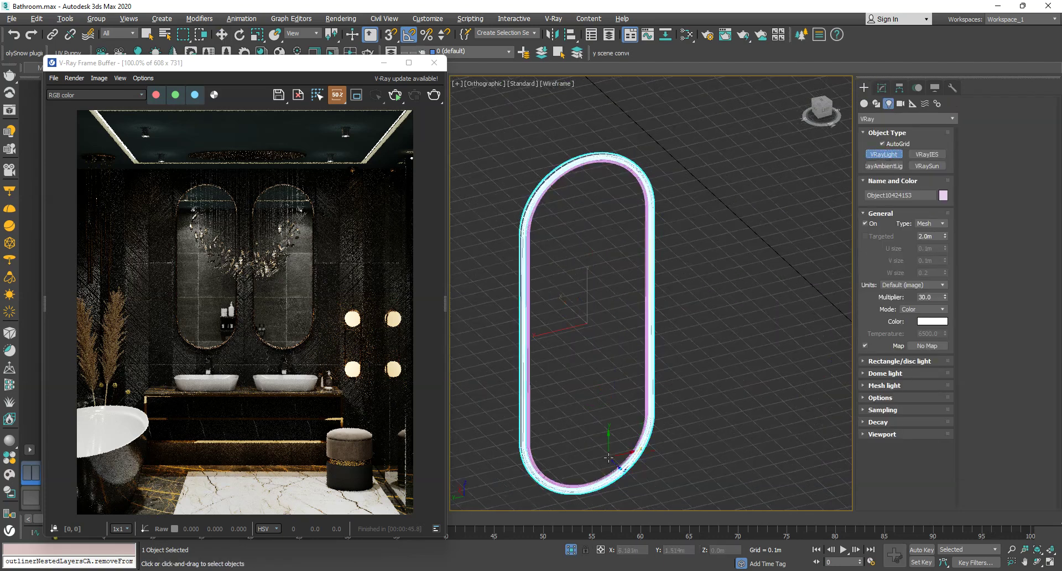
{"action": "middle_click_drag", "start_coordinate": [614, 473], "coordinate": [652, 388]}
{"action": "scroll", "coordinate": [638, 437], "scroll_direction": "up", "scroll_amount": 2}
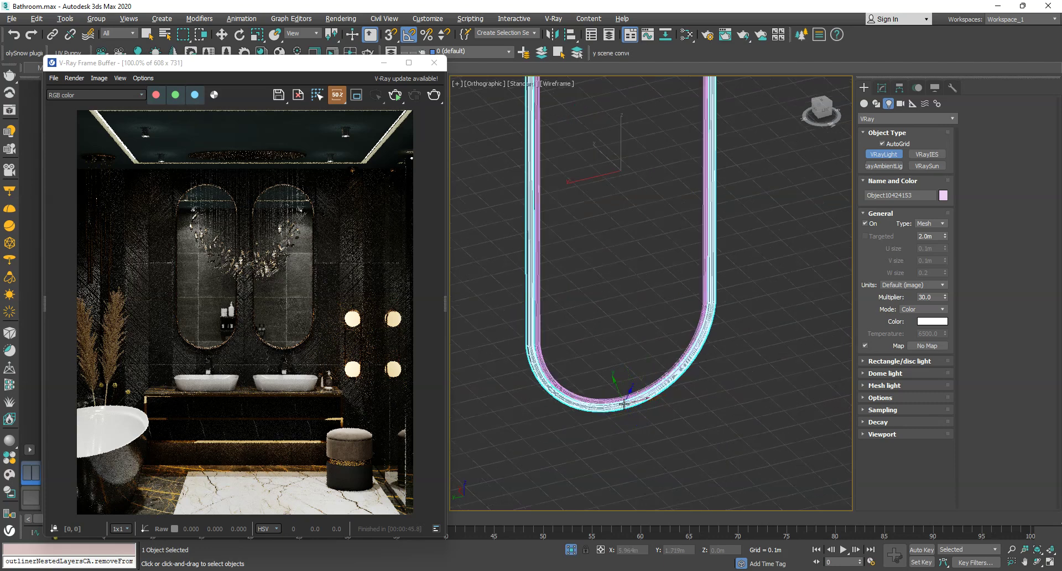
{"action": "left_click", "coordinate": [623, 407]}
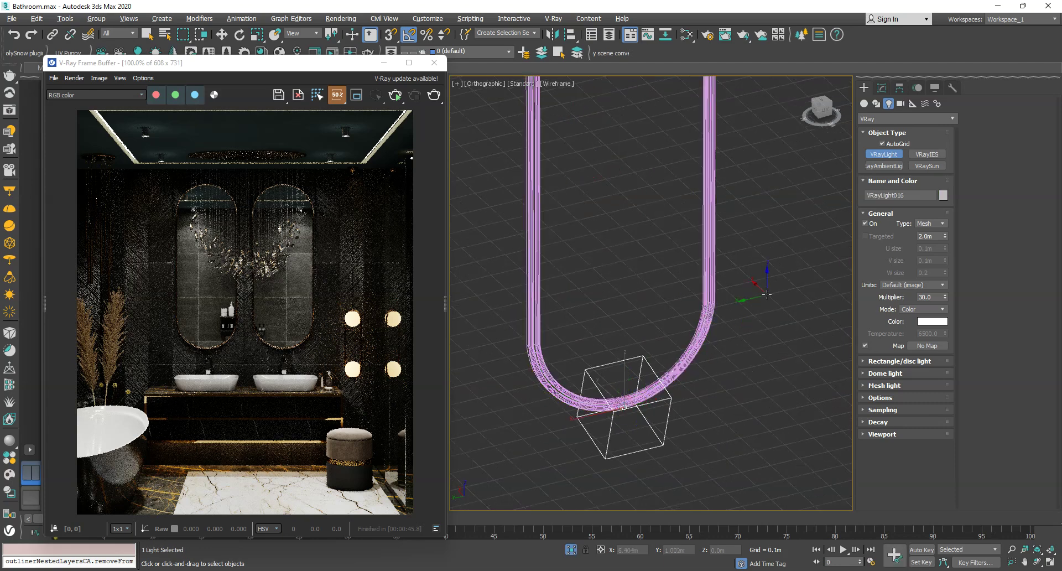
- Assign the enlarged frame as the light's mesh, replacing the mesh with the light
{"action": "left_click", "coordinate": [883, 88]}
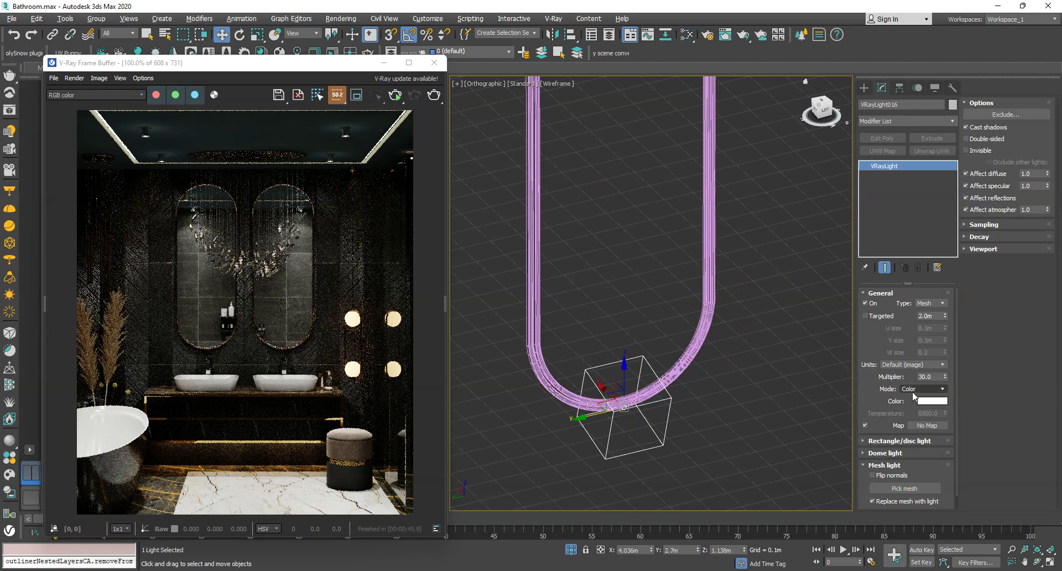
{"action": "left_click", "coordinate": [904, 488]}
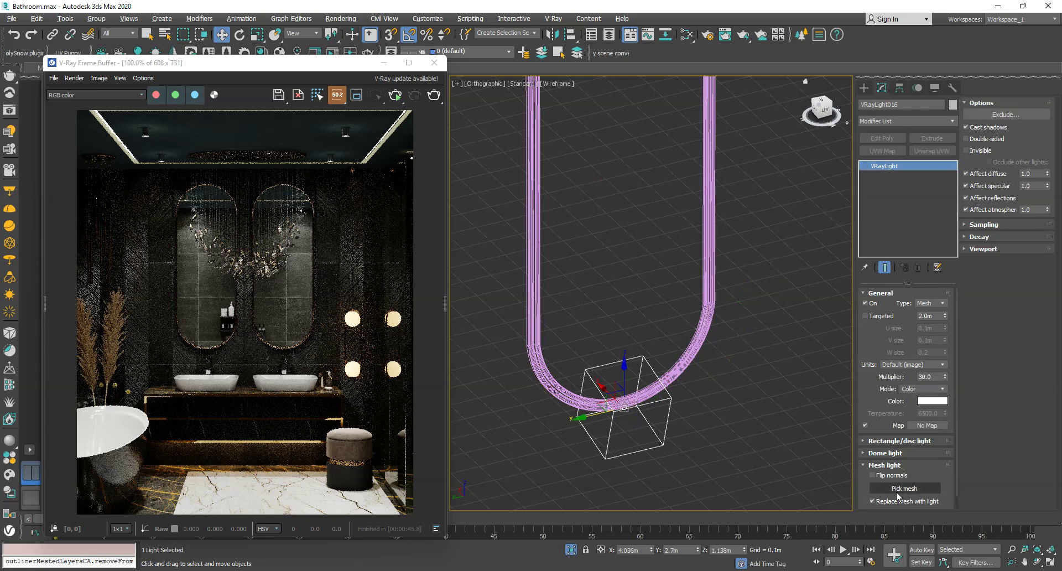
{"action": "left_click", "coordinate": [697, 350]}
{"action": "right_click", "coordinate": [699, 349]}
{"action": "left_click", "coordinate": [834, 337]}
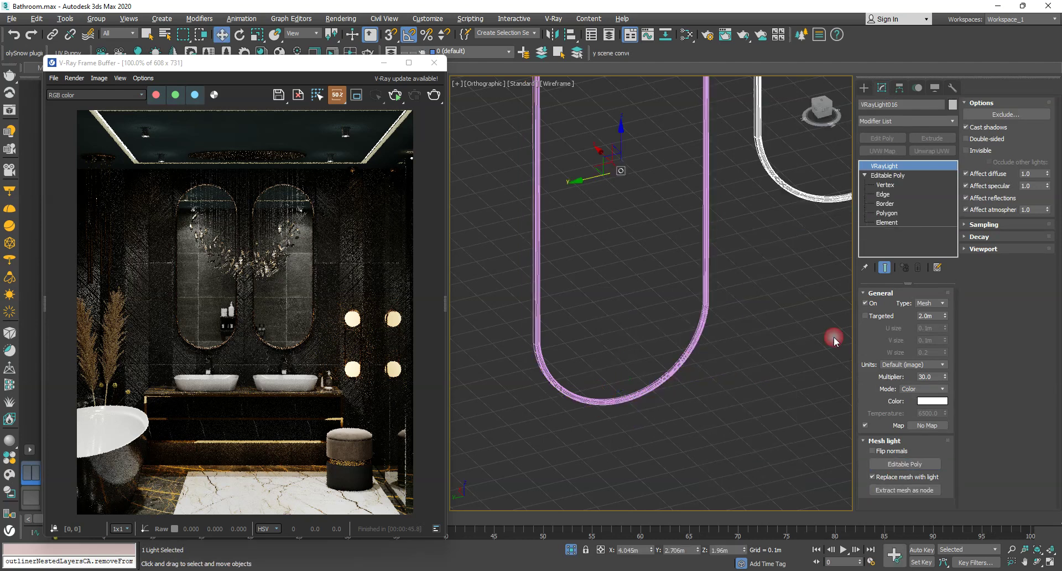
- Move the displaced mesh light back in the Left view so that it surrounds the mirror
{"action": "key", "text": "l"}
{"action": "scroll", "coordinate": [748, 335], "scroll_direction": "down", "scroll_amount": 2}
{"action": "left_click_drag", "start_coordinate": [612, 348], "coordinate": [525, 396]}
{"action": "scroll", "coordinate": [584, 345], "scroll_direction": "up", "scroll_amount": 3}
{"action": "middle_click_drag", "start_coordinate": [584, 346], "coordinate": [642, 285]}
{"action": "left_click_drag", "start_coordinate": [512, 411], "coordinate": [521, 399]}
- Unhide the rest of the scene, copy the mesh light around the neighbouring mirror and return to the PhysCamera006 view
{"action": "left_click", "coordinate": [570, 549]}
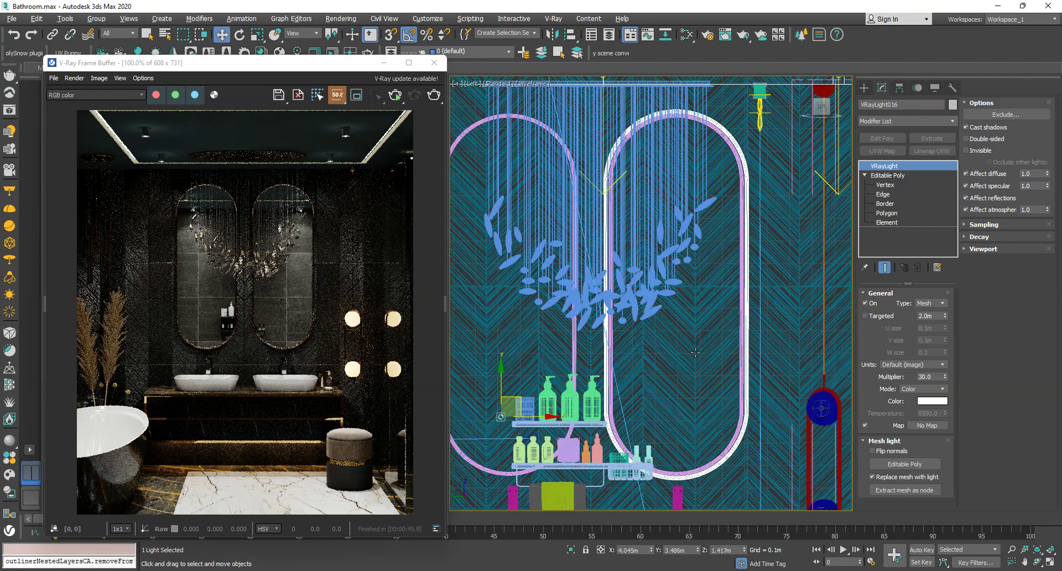
{"action": "left_click_drag", "start_coordinate": [543, 421], "coordinate": [372, 417], "text": "shift"}
{"action": "key", "text": "ctrl+v"}
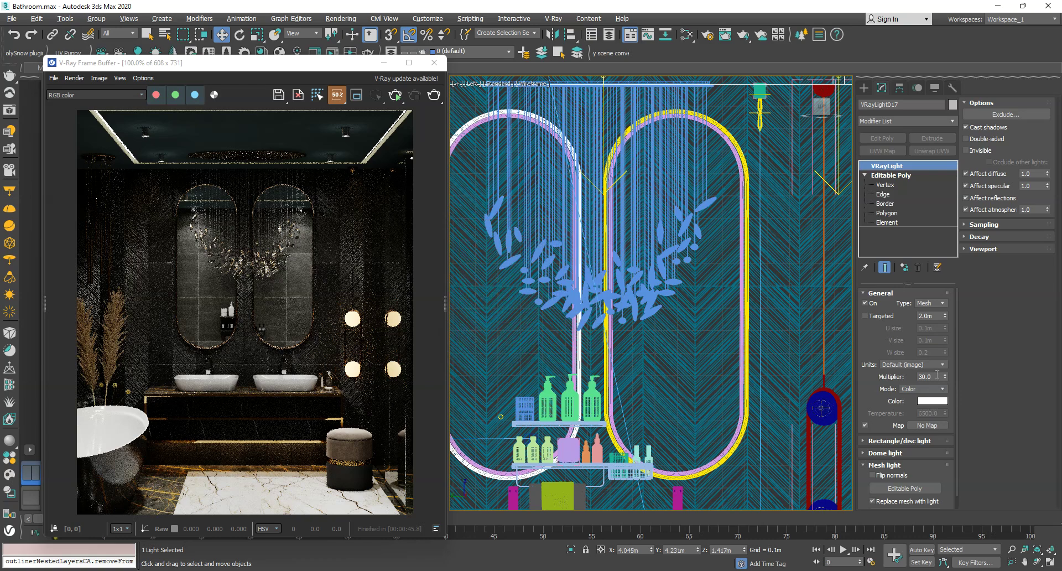
{"action": "key", "text": "c"}
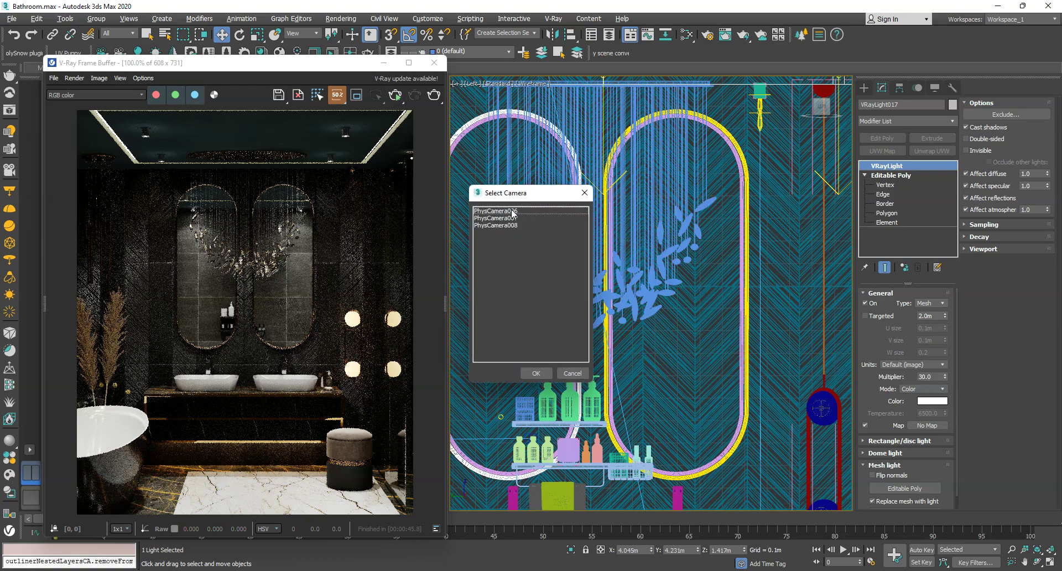
{"action": "double_click", "coordinate": [512, 210]}
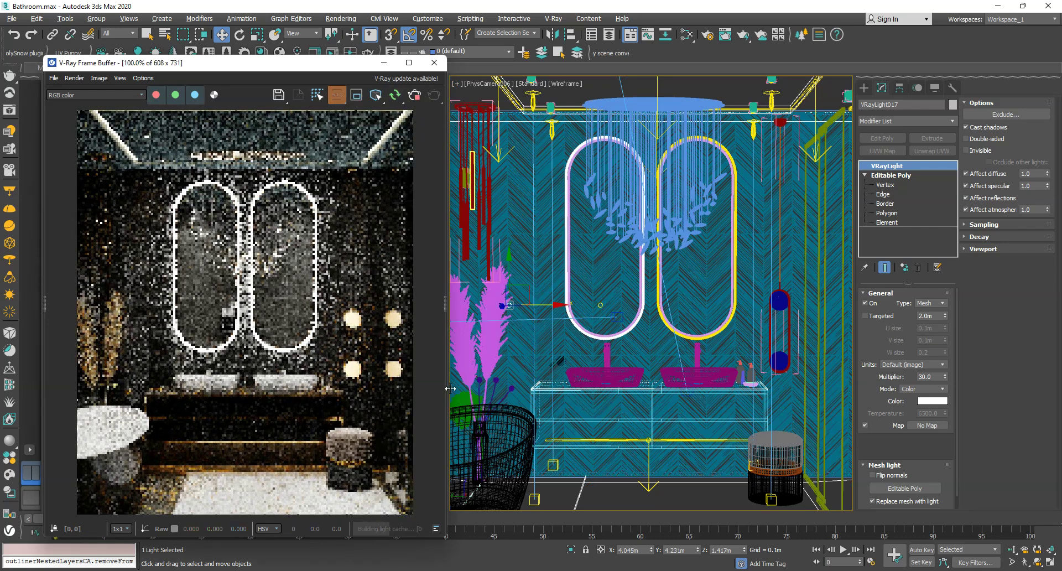
- Set the mirror light's multiplier to 5 and its colour mode to Temperature at 4500
{"action": "left_click", "coordinate": [922, 376]}
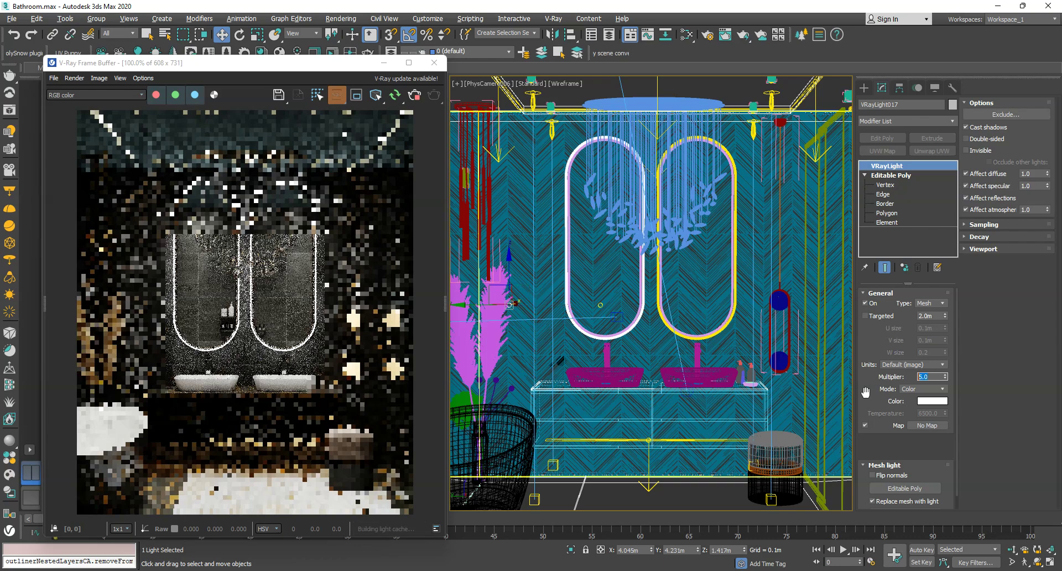
{"action": "left_click", "coordinate": [923, 389]}
{"action": "left_click", "coordinate": [911, 403]}
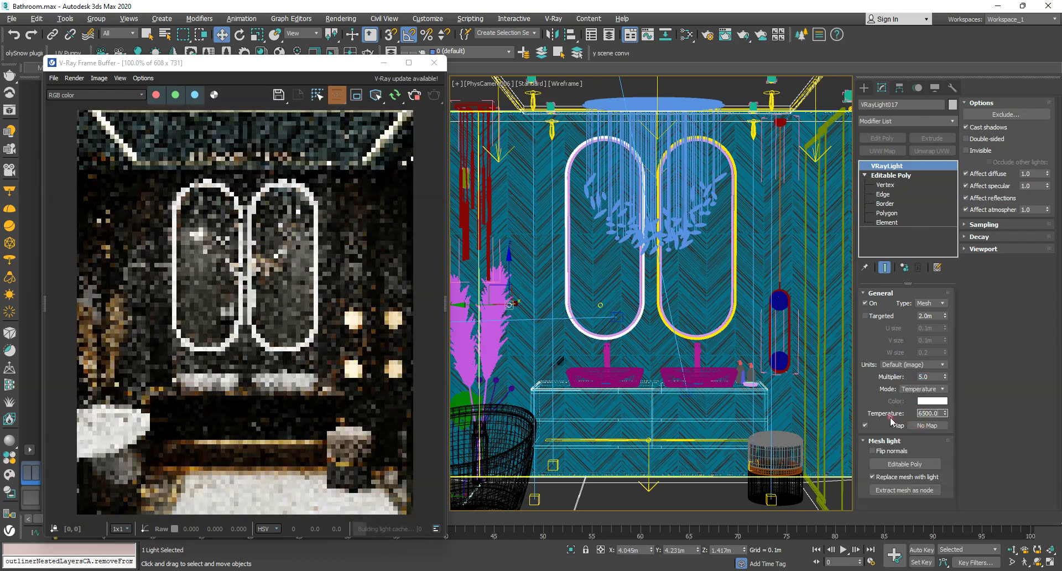
{"action": "double_click", "coordinate": [922, 413]}
{"action": "type", "text": "450"}
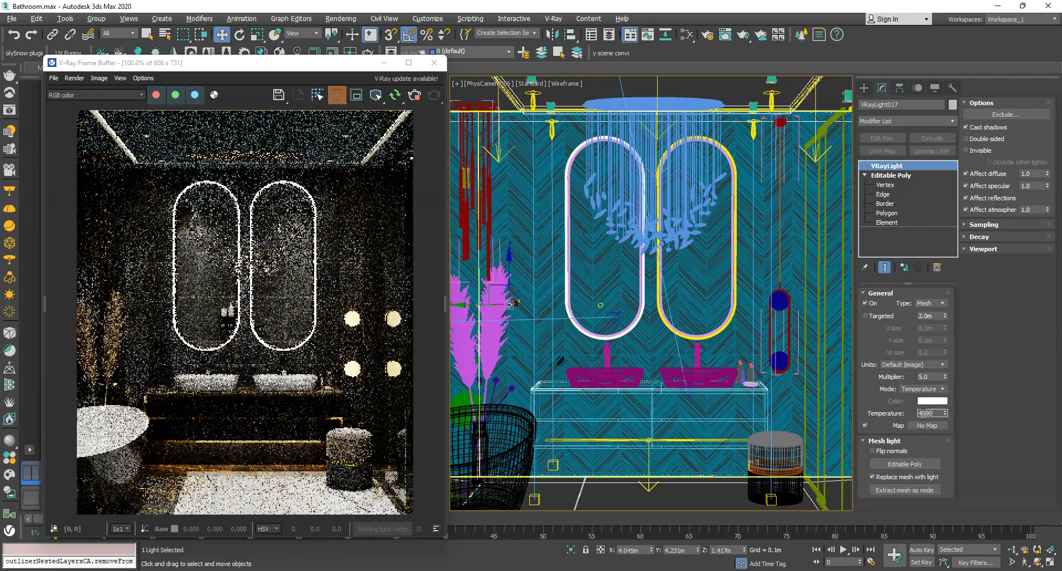
{"action": "type", "text": "0"}
{"action": "key", "text": "Return"}
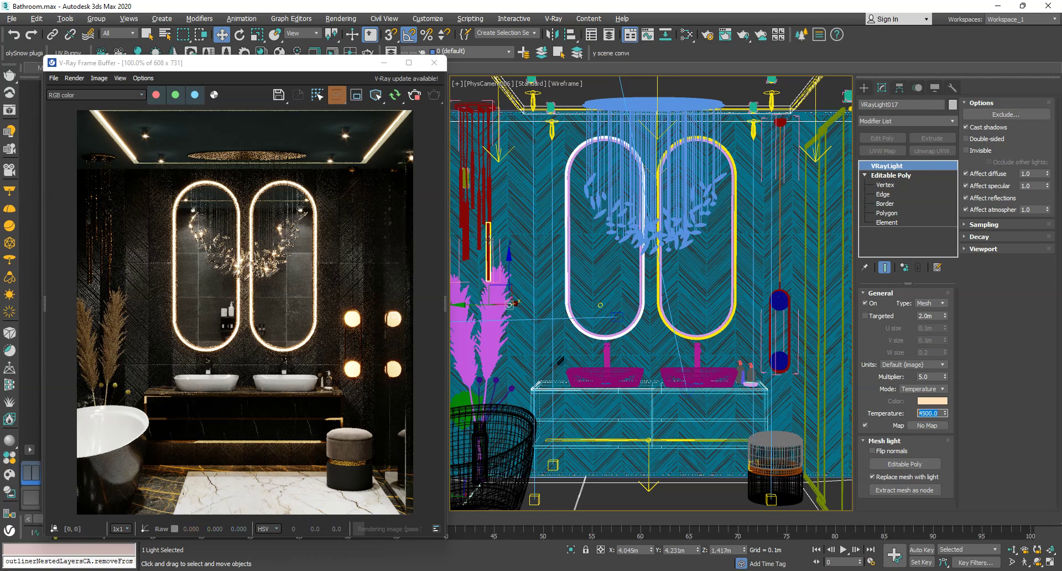
- Close the open group of the tube pendant lamp and minimise the render window
{"action": "left_click", "coordinate": [413, 98]}
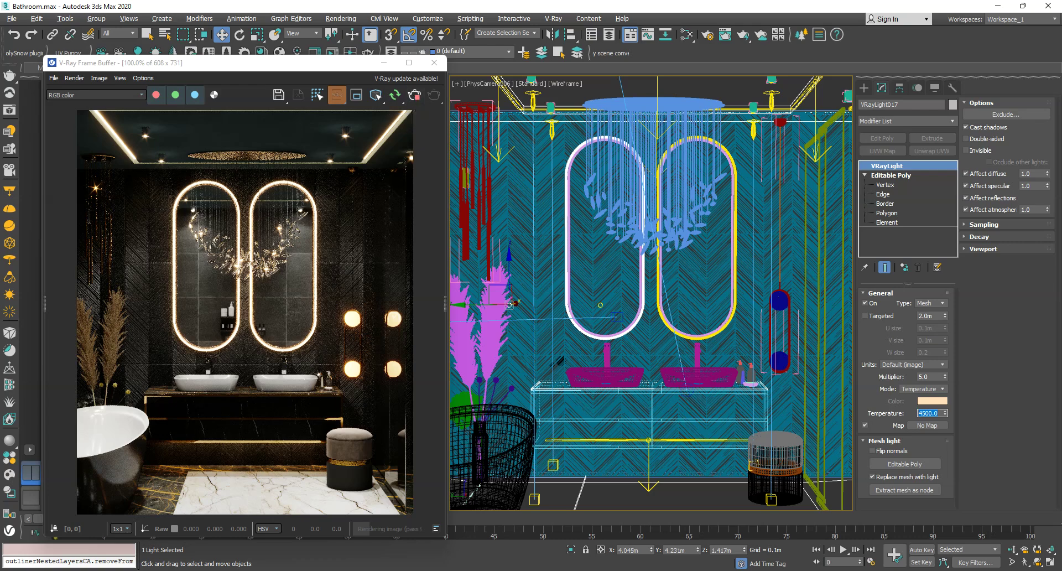
{"action": "left_click", "coordinate": [489, 193]}
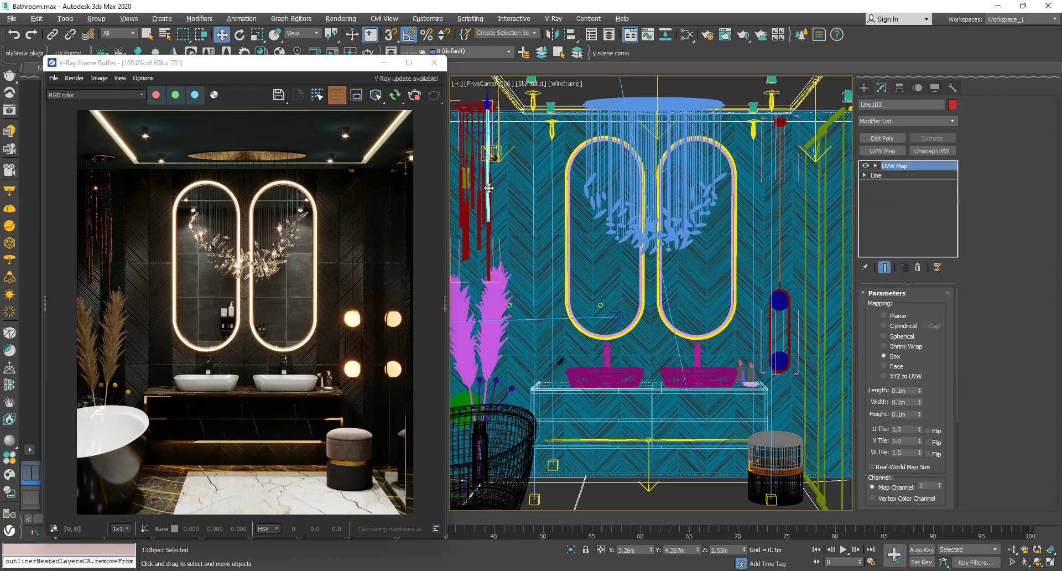
{"action": "left_click", "coordinate": [95, 20]}
{"action": "left_click", "coordinate": [110, 88]}
{"action": "left_click", "coordinate": [383, 62]}
{"action": "left_click", "coordinate": [21, 563]}
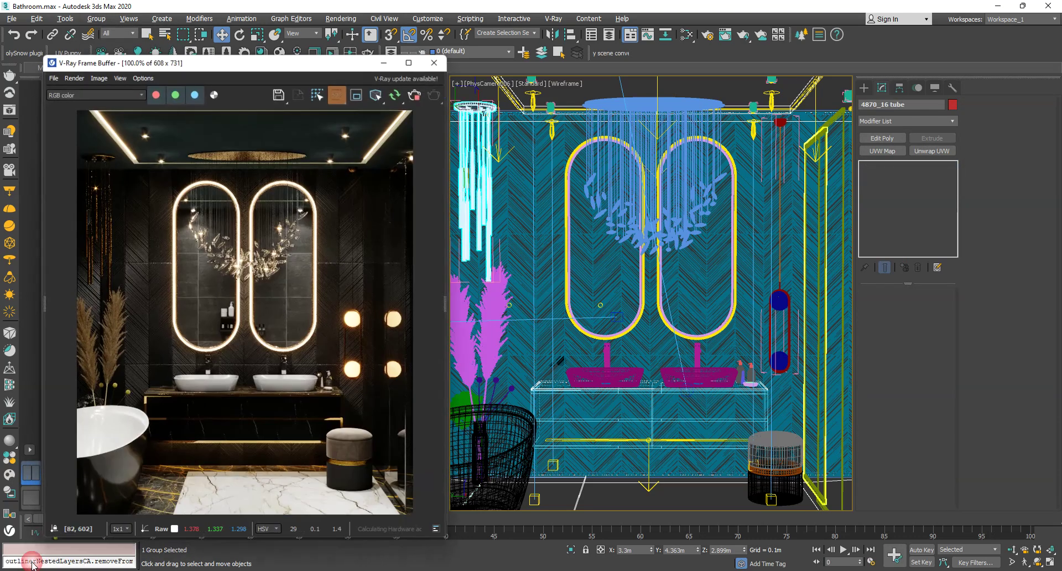
{"action": "left_click", "coordinate": [383, 62]}
- Isolate the tube pendant and frame it in a maximised, shaded perspective view
{"action": "left_click", "coordinate": [571, 550]}
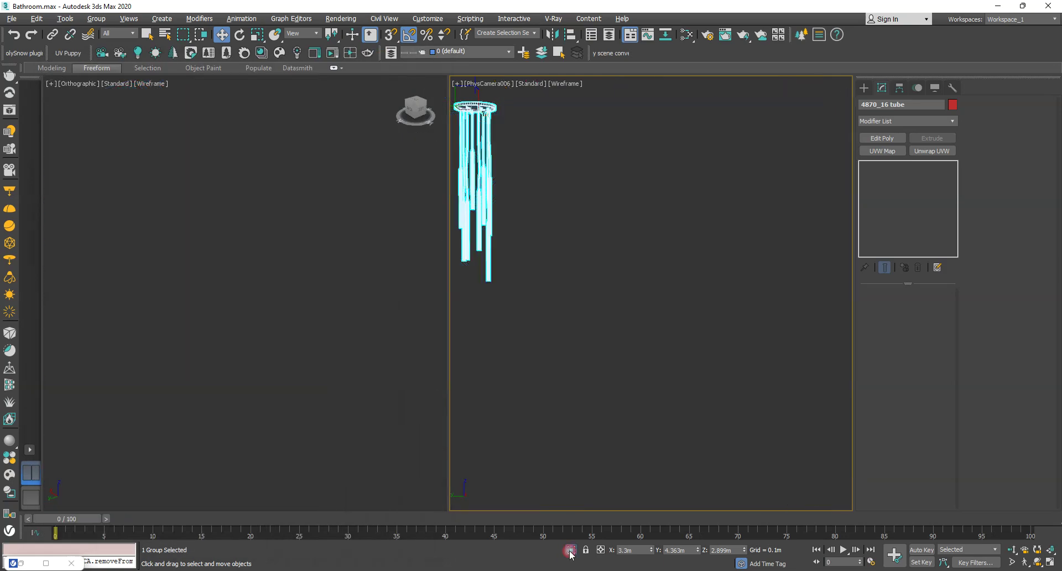
{"action": "key", "text": "alt+w"}
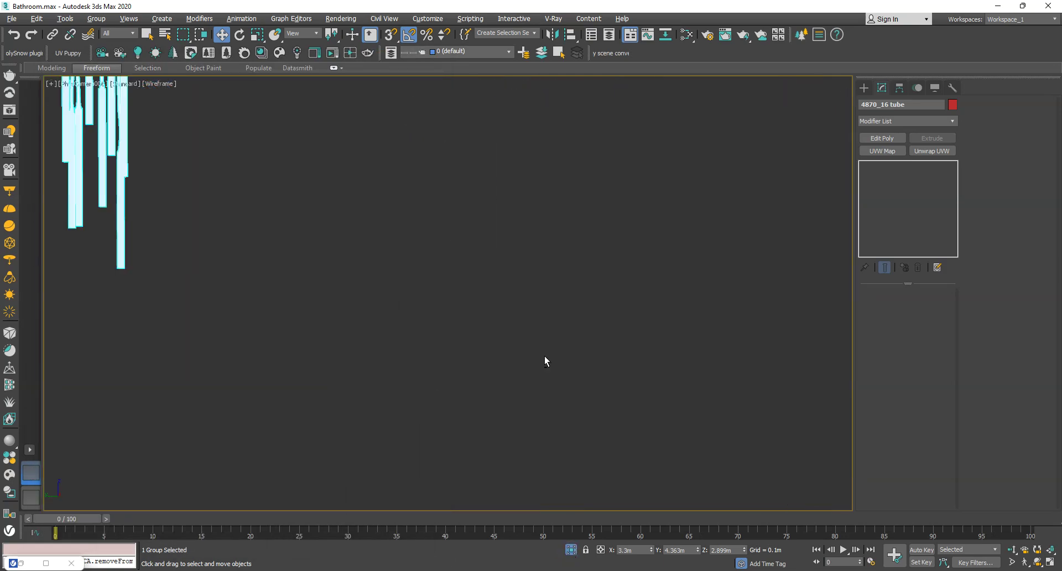
{"action": "key", "text": "p"}
{"action": "key", "text": "z"}
{"action": "mouse_move", "coordinate": [530, 318]}
{"action": "middle_mouse_down", "text": "alt"}
{"action": "mouse_move", "coordinate": [569, 300]}
{"action": "mouse_move", "coordinate": [546, 320]}
{"action": "middle_mouse_up", "text": "alt"}
{"action": "key", "text": "F3"}
{"action": "left_click", "coordinate": [546, 321]}
{"action": "mouse_move", "coordinate": [469, 386]}
{"action": "middle_mouse_down"}
{"action": "mouse_move", "coordinate": [462, 345]}
{"action": "mouse_move", "coordinate": [498, 300]}
{"action": "middle_mouse_up"}
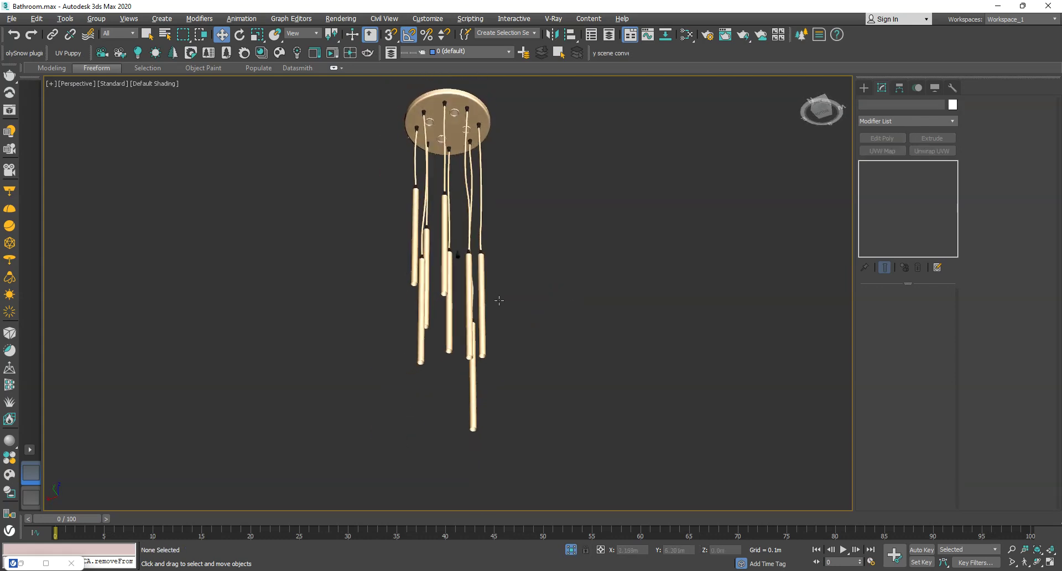
- Create a sphere-type V-Ray light with a radius of about 0.008 m beside one pendant tube in the Top view
{"action": "key", "text": "t"}
{"action": "key", "text": "z"}
{"action": "right_click", "coordinate": [742, 184]}
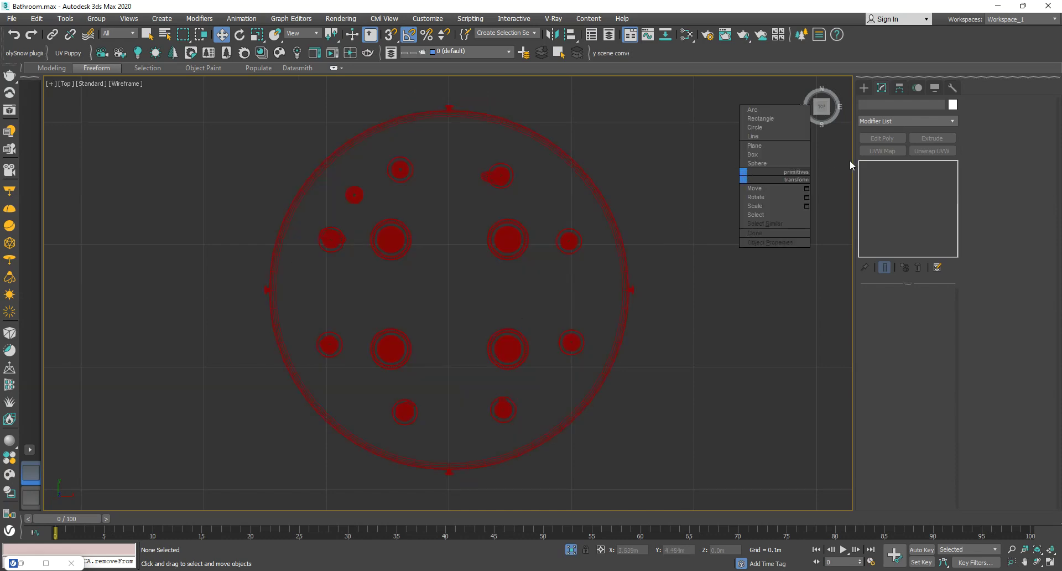
{"action": "left_click", "coordinate": [866, 86]}
{"action": "left_click", "coordinate": [879, 153]}
{"action": "left_click", "coordinate": [935, 224]}
{"action": "left_click", "coordinate": [934, 253]}
{"action": "scroll", "coordinate": [584, 248], "scroll_direction": "up", "scroll_amount": 8}
{"action": "left_click_drag", "start_coordinate": [596, 202], "coordinate": [631, 237]}
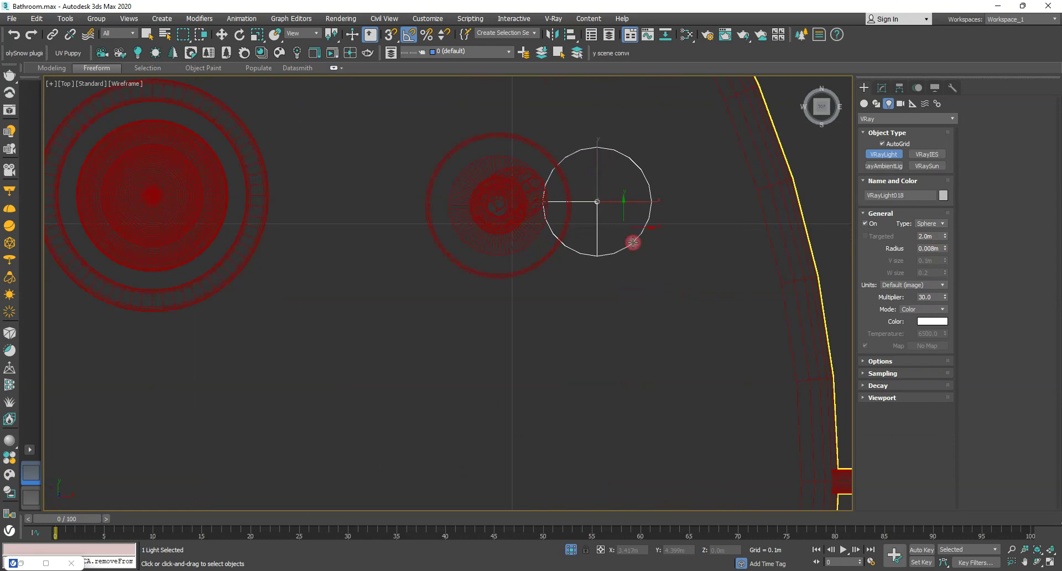
- Lower the sphere light in the Front view to the lower end of its pendant tube
{"action": "right_click", "coordinate": [625, 230]}
{"action": "key", "text": "f"}
{"action": "key", "text": "w"}
{"action": "left_click_drag", "start_coordinate": [544, 182], "coordinate": [550, 347]}
{"action": "key", "text": "F3"}
{"action": "scroll", "coordinate": [550, 255], "scroll_direction": "up", "scroll_amount": 6}
{"action": "scroll", "coordinate": [533, 348], "scroll_direction": "up", "scroll_amount": 3}
- Copy the sphere light in the Top view to the positions of the other pendant tubes
{"action": "key", "text": "t"}
{"action": "key", "text": "F3"}
{"action": "scroll", "coordinate": [570, 238], "scroll_direction": "down", "scroll_amount": 8}
{"action": "mouse_move", "coordinate": [570, 238]}
{"action": "left_mouse_down", "text": "shift"}
{"action": "mouse_move", "coordinate": [496, 155]}
{"action": "mouse_move", "coordinate": [377, 157]}
{"action": "left_mouse_up", "text": "shift"}
{"action": "key", "text": "Return"}
{"action": "left_click_drag", "start_coordinate": [438, 102], "coordinate": [282, 263], "text": "shift"}
{"action": "key", "text": "Return"}
{"action": "scroll", "coordinate": [326, 360], "scroll_direction": "up", "scroll_amount": 8}
{"action": "mouse_move", "coordinate": [339, 232]}
{"action": "left_mouse_down", "text": "shift"}
{"action": "mouse_move", "coordinate": [337, 353]}
{"action": "mouse_move", "coordinate": [612, 329]}
{"action": "mouse_move", "coordinate": [533, 405]}
{"action": "left_mouse_up", "text": "shift"}
{"action": "scroll", "coordinate": [299, 336], "scroll_direction": "down", "scroll_amount": 8}
{"action": "key", "text": "Return"}
{"action": "left_click_drag", "start_coordinate": [533, 405], "coordinate": [422, 412], "text": "shift"}
- Shift the copied sphere lights down and across to line them up with their tubes
{"action": "key", "text": "f"}
{"action": "middle_click_drag", "start_coordinate": [462, 332], "coordinate": [487, 365], "text": "alt"}
{"action": "left_click_drag", "start_coordinate": [495, 324], "coordinate": [495, 338]}
{"action": "key", "text": "f"}
{"action": "middle_click_drag", "start_coordinate": [448, 111], "coordinate": [575, 288], "text": "alt"}
{"action": "left_click_drag", "start_coordinate": [579, 293], "coordinate": [638, 301]}
- Restrict selection to lights and lower one copied sphere light to its tube's end
{"action": "left_click", "coordinate": [118, 33]}
{"action": "left_click", "coordinate": [110, 66]}
{"action": "scroll", "coordinate": [612, 155], "scroll_direction": "down", "scroll_amount": 6}
{"action": "left_click", "coordinate": [638, 214]}
{"action": "scroll", "coordinate": [639, 301], "scroll_direction": "up", "scroll_amount": 4}
{"action": "middle_click_drag", "start_coordinate": [639, 302], "coordinate": [575, 147], "text": "alt"}
{"action": "left_click", "coordinate": [514, 273]}
{"action": "left_click_drag", "start_coordinate": [575, 147], "coordinate": [576, 357]}
- Lower another sphere light along its longer tube and fine-tune its height at the tip
{"action": "middle_click_drag", "start_coordinate": [576, 356], "coordinate": [566, 317], "text": "alt"}
{"action": "scroll", "coordinate": [566, 317], "scroll_direction": "up", "scroll_amount": 3}
{"action": "left_click", "coordinate": [596, 214]}
{"action": "left_click_drag", "start_coordinate": [600, 187], "coordinate": [601, 440]}
{"action": "scroll", "coordinate": [601, 478], "scroll_direction": "up", "scroll_amount": 7}
{"action": "middle_click_drag", "start_coordinate": [601, 478], "coordinate": [623, 458], "text": "alt"}
{"action": "left_click_drag", "start_coordinate": [595, 423], "coordinate": [594, 410]}
{"action": "scroll", "coordinate": [559, 371], "scroll_direction": "down", "scroll_amount": 7}
{"action": "middle_click_drag", "start_coordinate": [643, 309], "coordinate": [503, 279], "text": "alt"}
{"action": "scroll", "coordinate": [611, 287], "scroll_direction": "down", "scroll_amount": 3}
- Return to PhysCamera006 with the safe frame shown and reopen the V-Ray Frame Buffer
{"action": "key", "text": "c"}
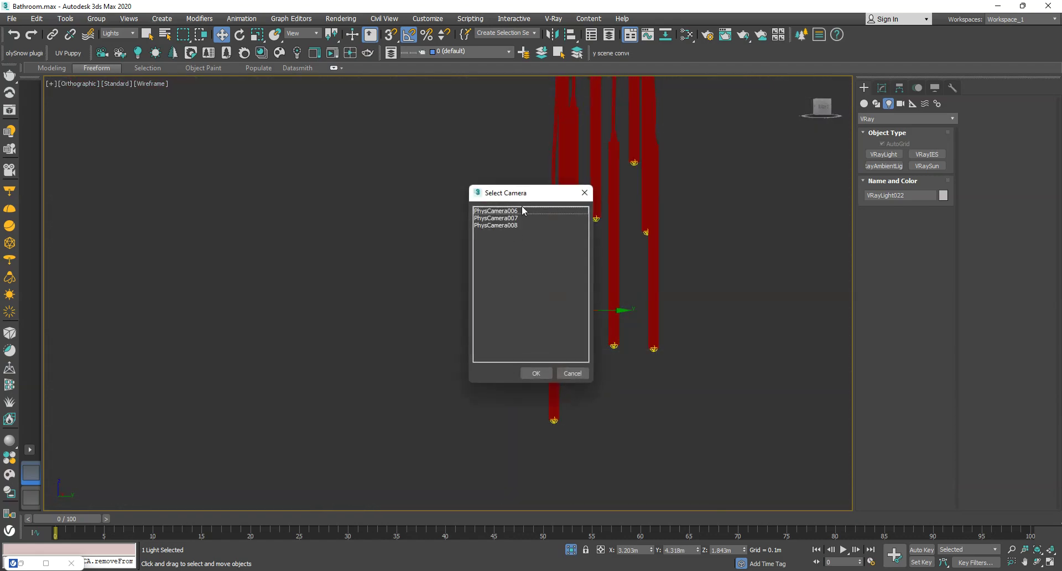
{"action": "double_click", "coordinate": [522, 210]}
{"action": "key", "text": "shift+f"}
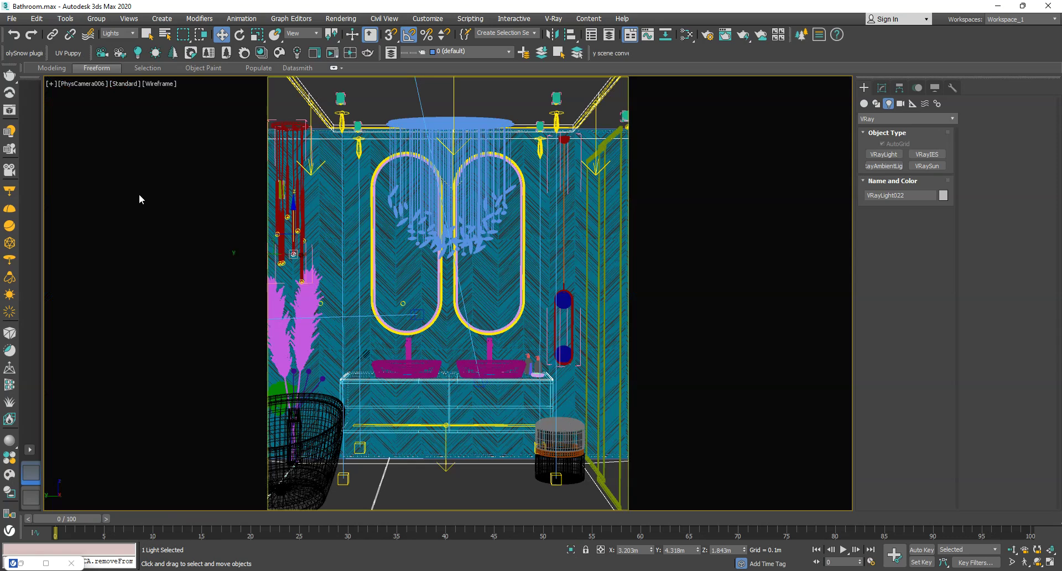
{"action": "left_click", "coordinate": [9, 111]}
{"action": "left_click_drag", "start_coordinate": [328, 72], "coordinate": [326, 22]}
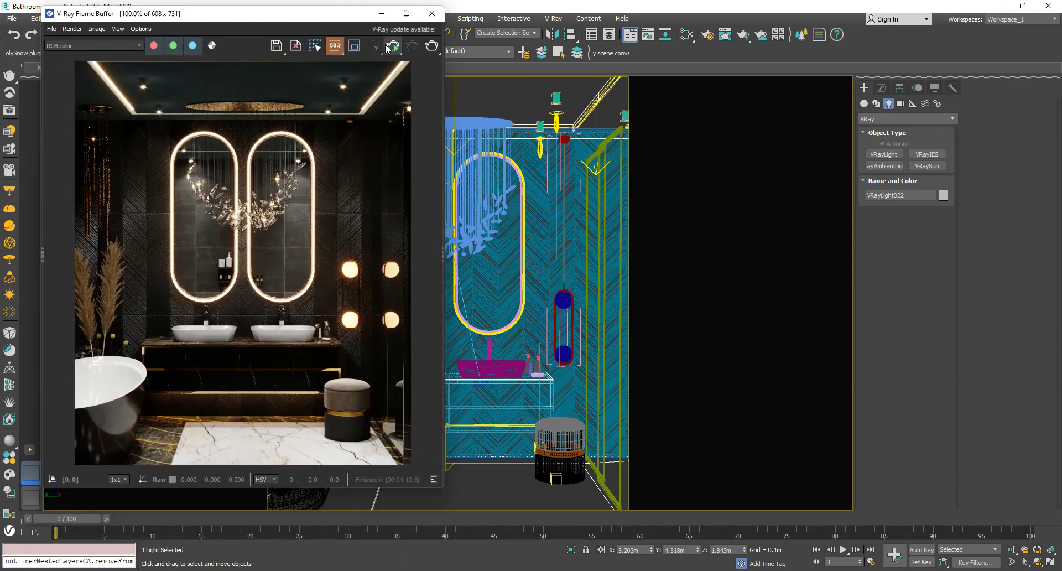
- Define a render region around the tube pendant and start interactive rendering of it
{"action": "left_click", "coordinate": [353, 45]}
{"action": "left_click_drag", "start_coordinate": [167, 86], "coordinate": [35, 285]}
{"action": "scroll", "coordinate": [132, 166], "scroll_direction": "up", "scroll_amount": 1}
{"action": "middle_click_drag", "start_coordinate": [132, 166], "coordinate": [180, 215]}
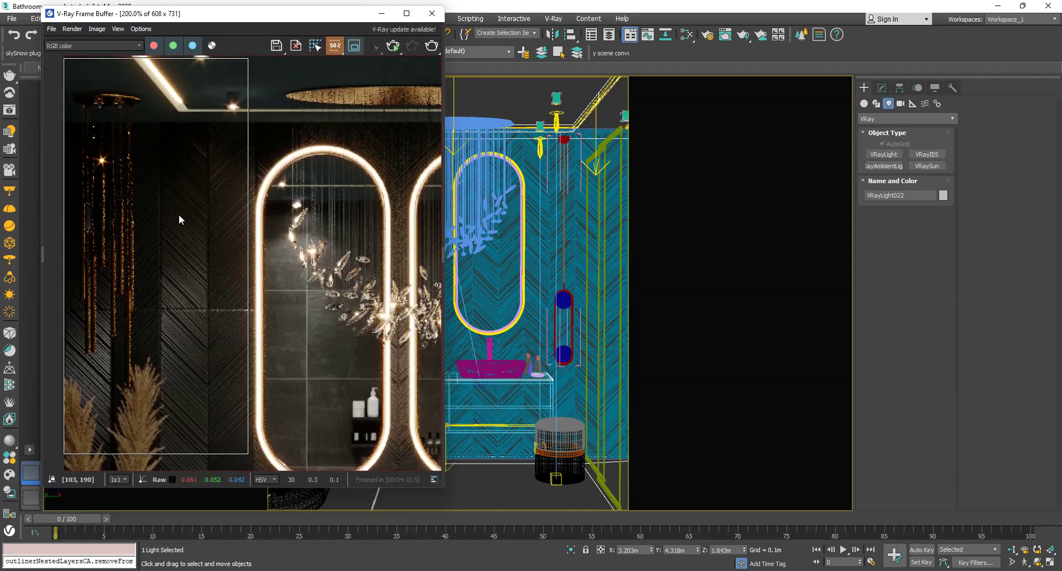
{"action": "left_click", "coordinate": [390, 49]}
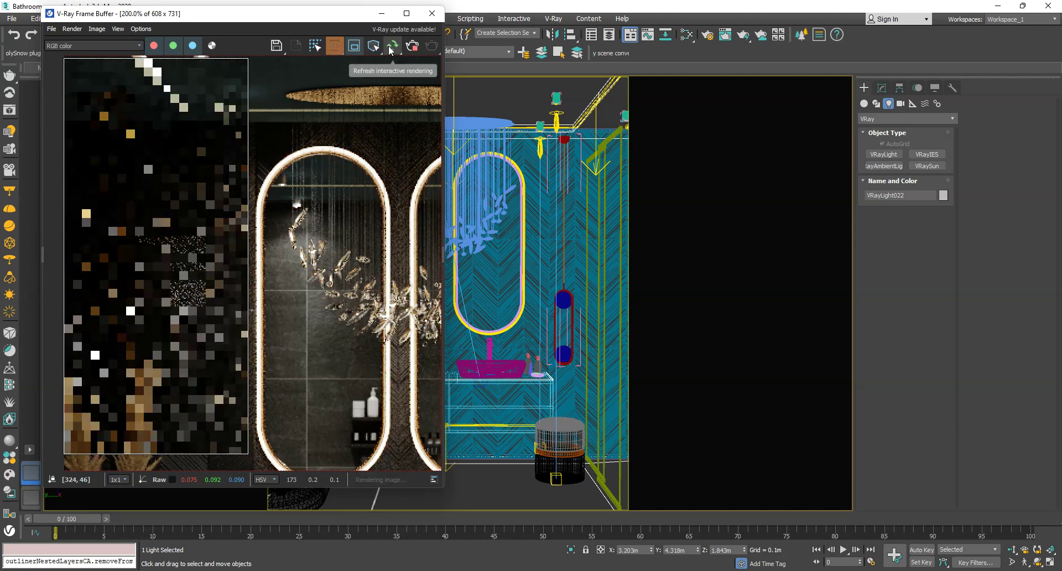
- Set the pendant sphere light's colour mode to Temperature at 4500
{"action": "left_click_drag", "start_coordinate": [358, 21], "coordinate": [670, 46]}
{"action": "left_click", "coordinate": [290, 253]}
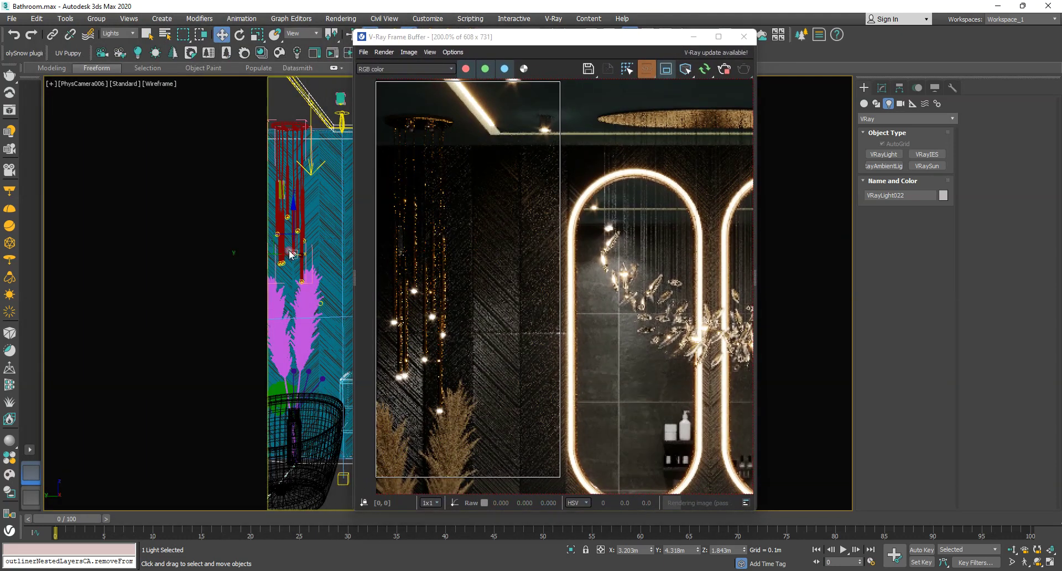
{"action": "left_click", "coordinate": [883, 88]}
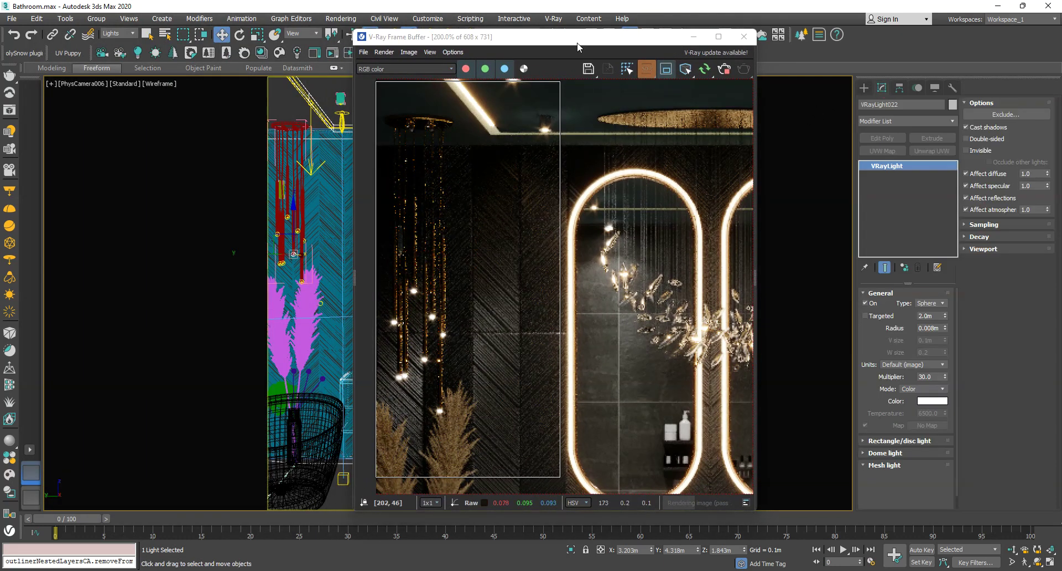
{"action": "left_click_drag", "start_coordinate": [582, 46], "coordinate": [262, 54]}
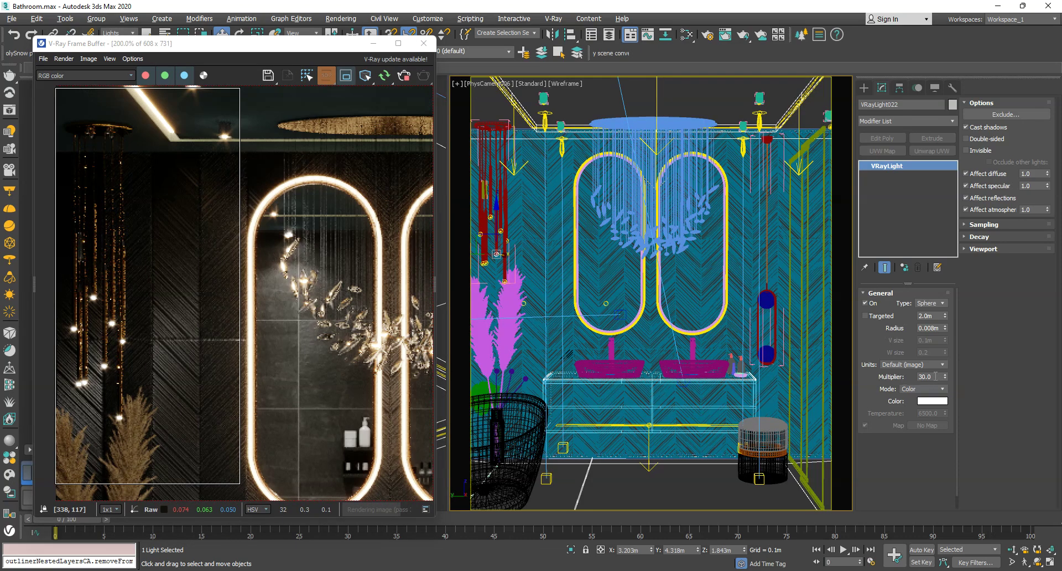
{"action": "left_click", "coordinate": [922, 389]}
{"action": "left_click", "coordinate": [915, 409]}
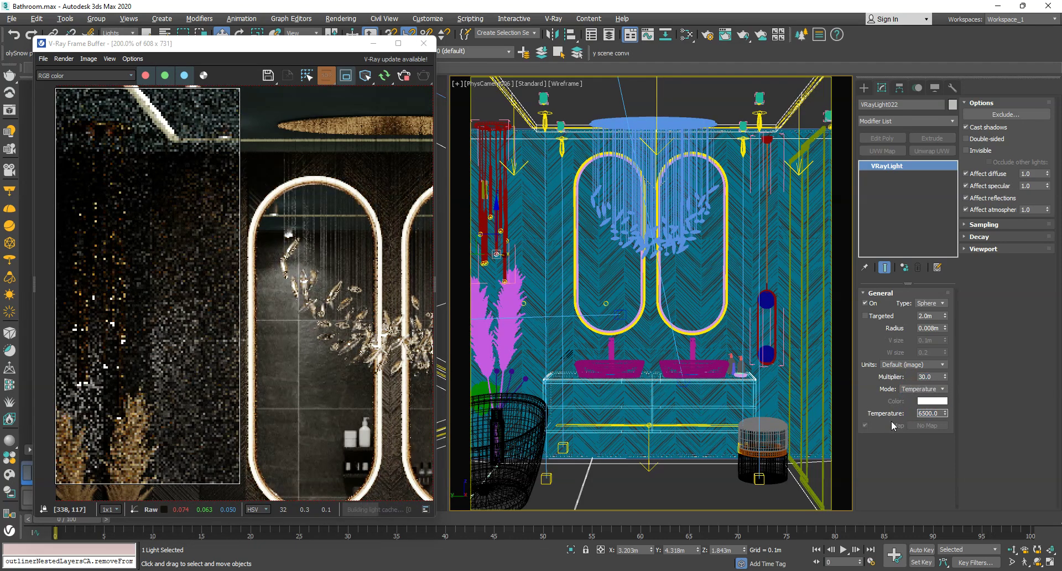
{"action": "type", "text": "4500"}
{"action": "key", "text": "Return"}
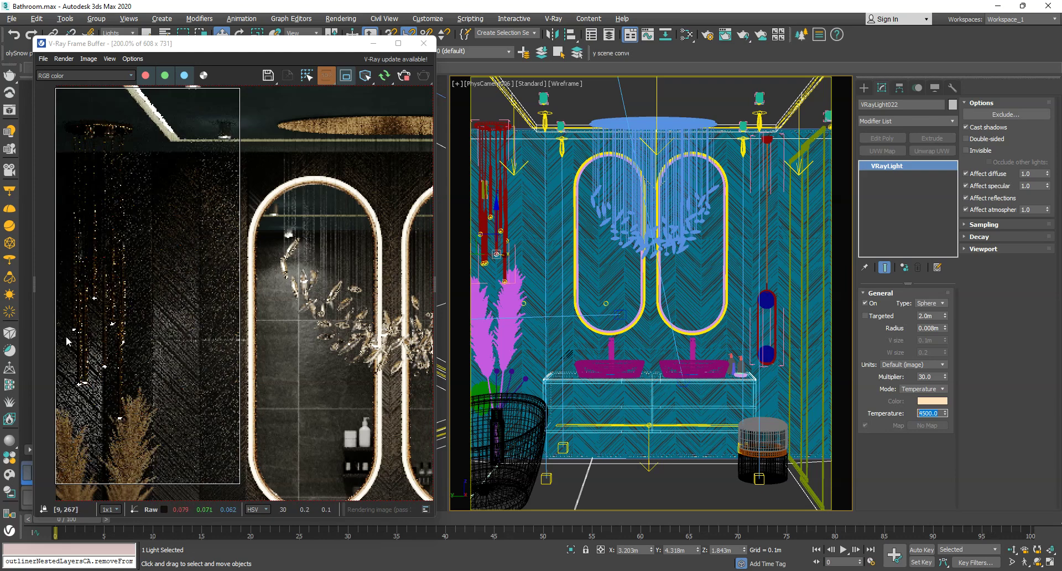
- Examine the pendant's lit tube ends up close and render the full PhysCamera006 frame at 50 percent test resolution
{"action": "scroll", "coordinate": [95, 380], "scroll_direction": "up", "scroll_amount": 1}
{"action": "middle_click_drag", "start_coordinate": [128, 310], "coordinate": [168, 311]}
{"action": "scroll", "coordinate": [130, 257], "scroll_direction": "down", "scroll_amount": 1}
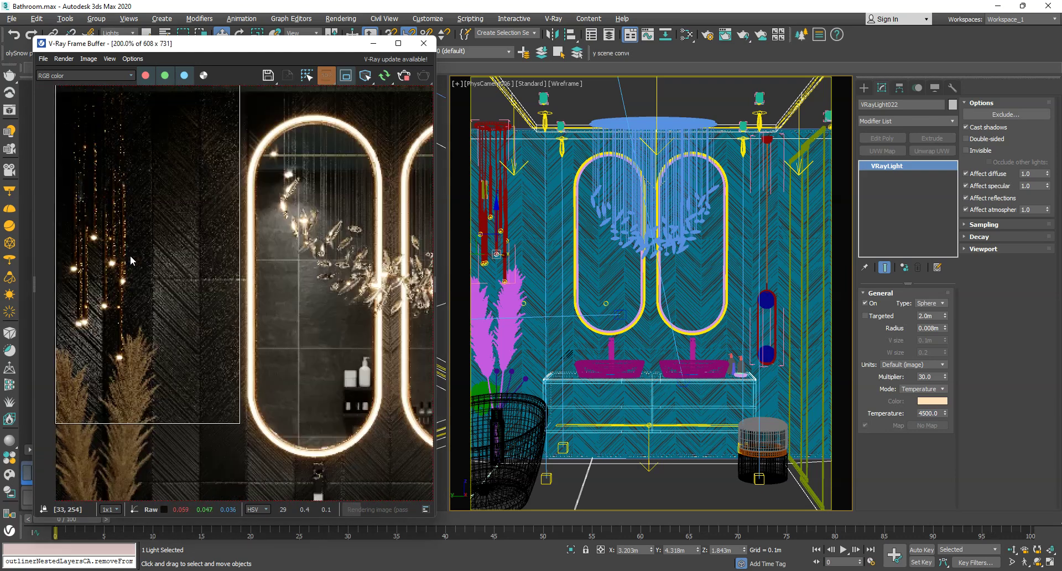
{"action": "left_click", "coordinate": [327, 76]}
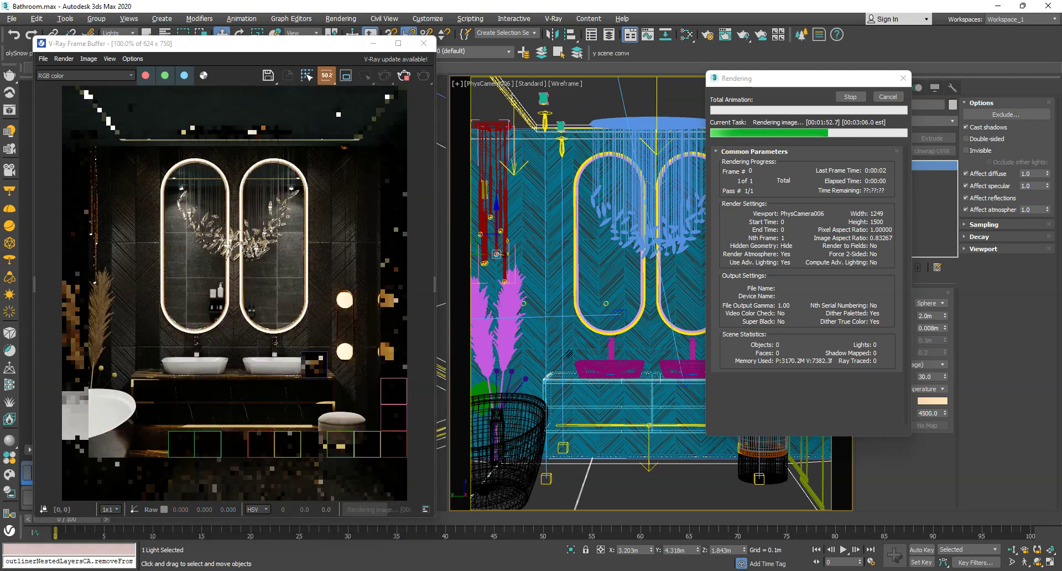
- Examine the finished test render and compare it with the Lens Effects layer off and on
{"action": "scroll", "coordinate": [232, 304], "scroll_direction": "up", "scroll_amount": 4}
{"action": "scroll", "coordinate": [271, 185], "scroll_direction": "down", "scroll_amount": 4}
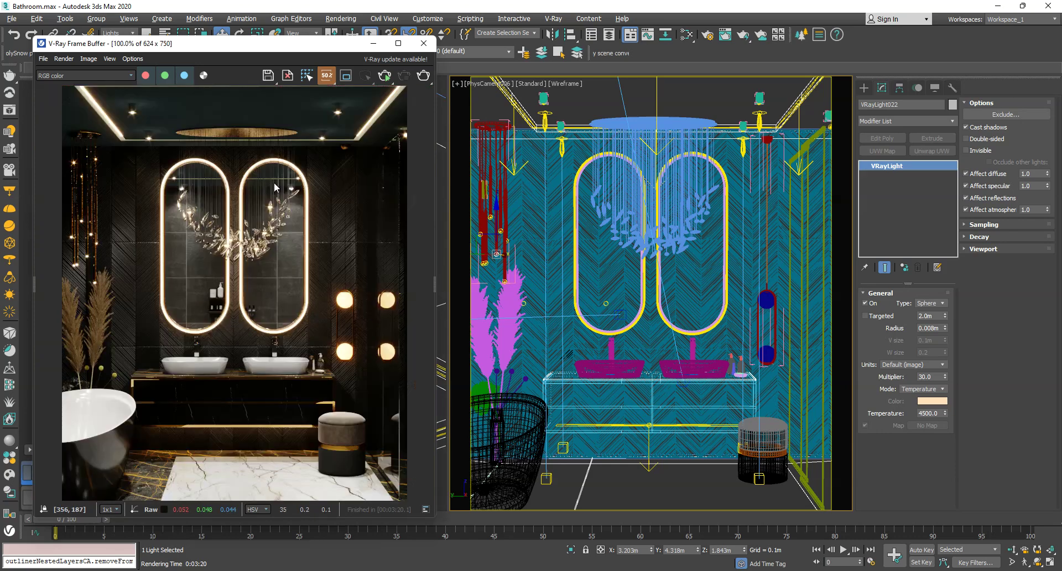
{"action": "double_click", "coordinate": [436, 172]}
{"action": "left_click", "coordinate": [448, 141]}
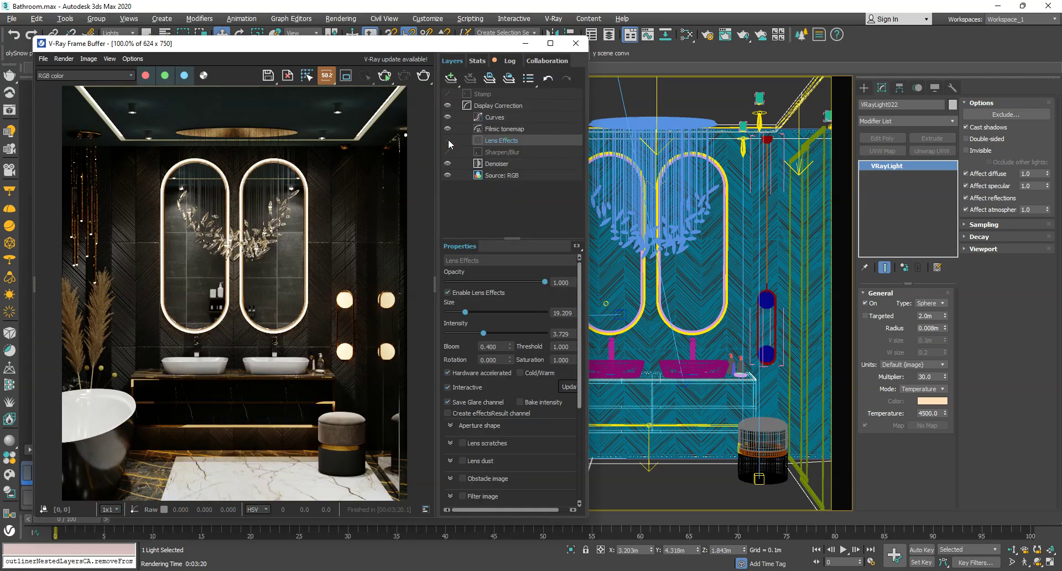
{"action": "left_click", "coordinate": [448, 139]}
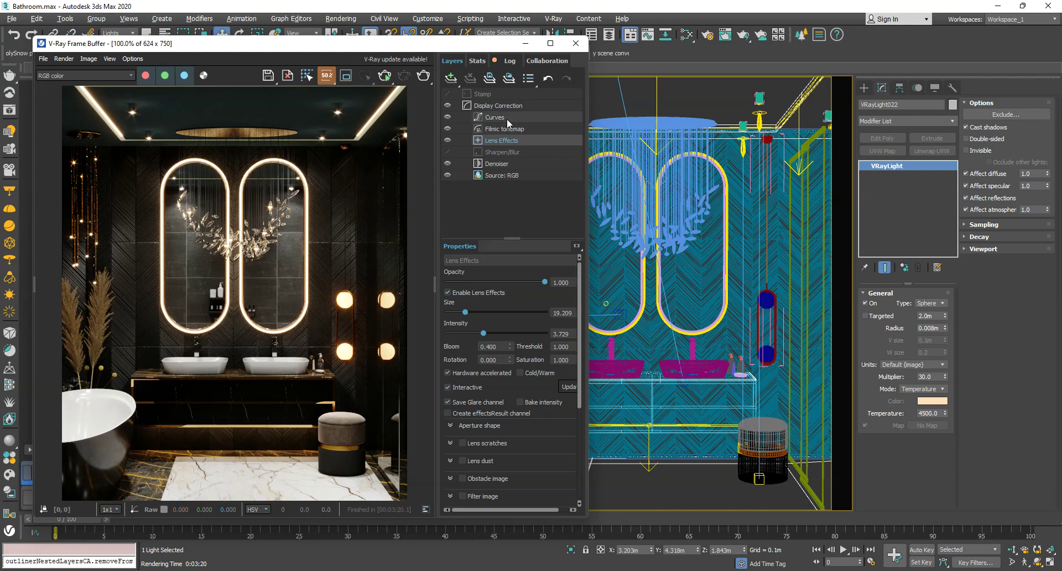
{"action": "left_click", "coordinate": [526, 43]}
- Draw a Plane-type VRayLight in the top view as a strip about 0.131 m by 4.09 m along the mirror wall
{"action": "middle_click", "coordinate": [427, 217]}
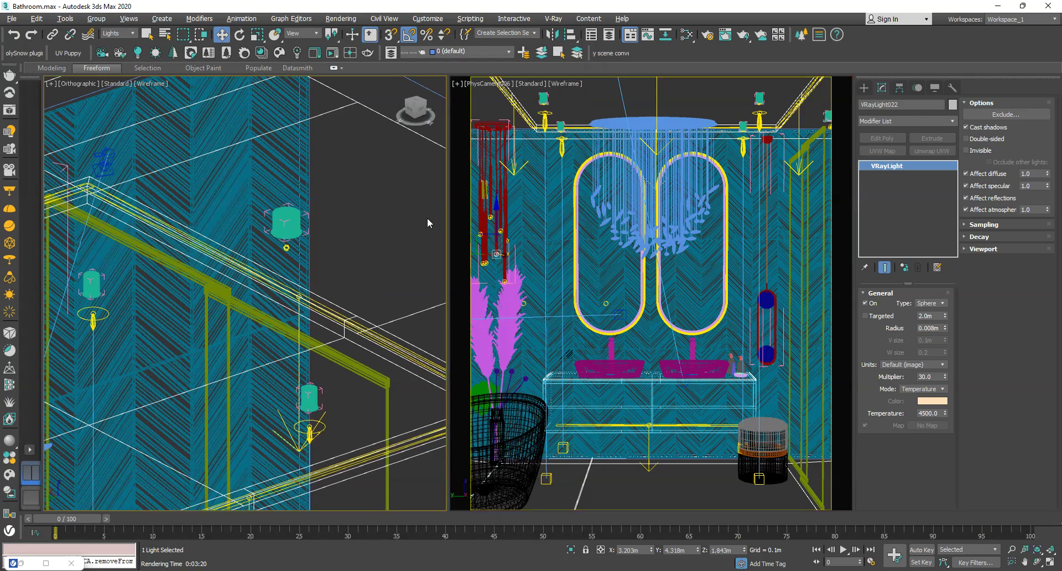
{"action": "key", "text": "alt+w"}
{"action": "scroll", "coordinate": [427, 217], "scroll_direction": "down", "scroll_amount": 5}
{"action": "middle_click_drag", "start_coordinate": [458, 280], "coordinate": [470, 331], "text": "alt"}
{"action": "left_click", "coordinate": [863, 88]}
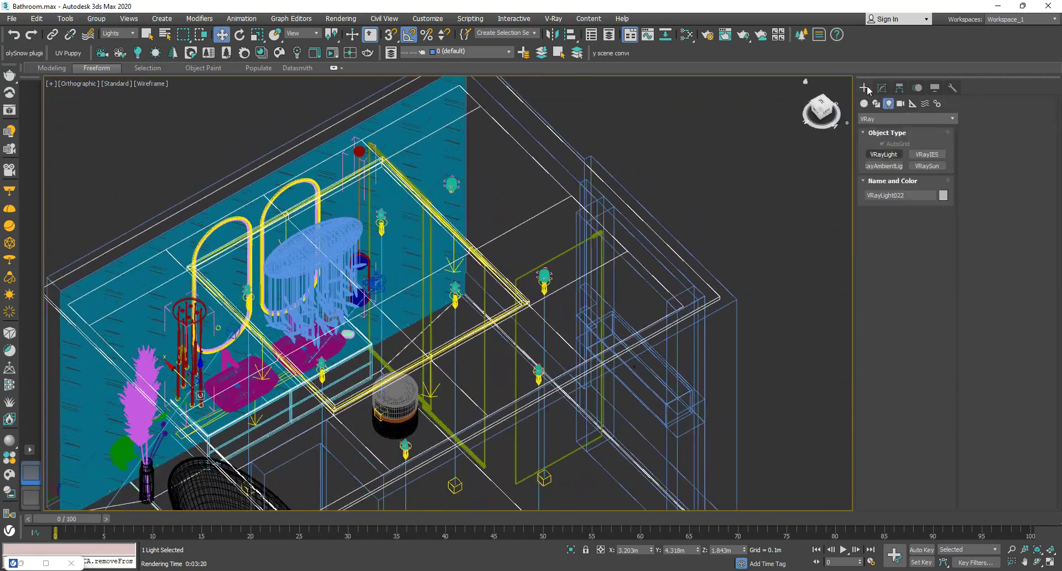
{"action": "left_click", "coordinate": [882, 152]}
{"action": "left_click", "coordinate": [931, 223]}
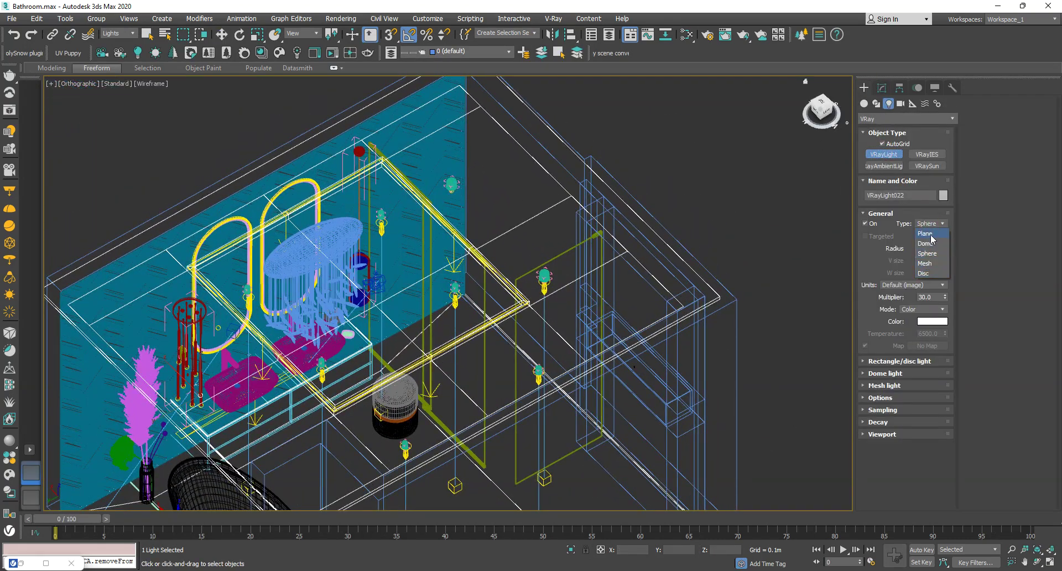
{"action": "left_click", "coordinate": [924, 235]}
{"action": "key", "text": "t"}
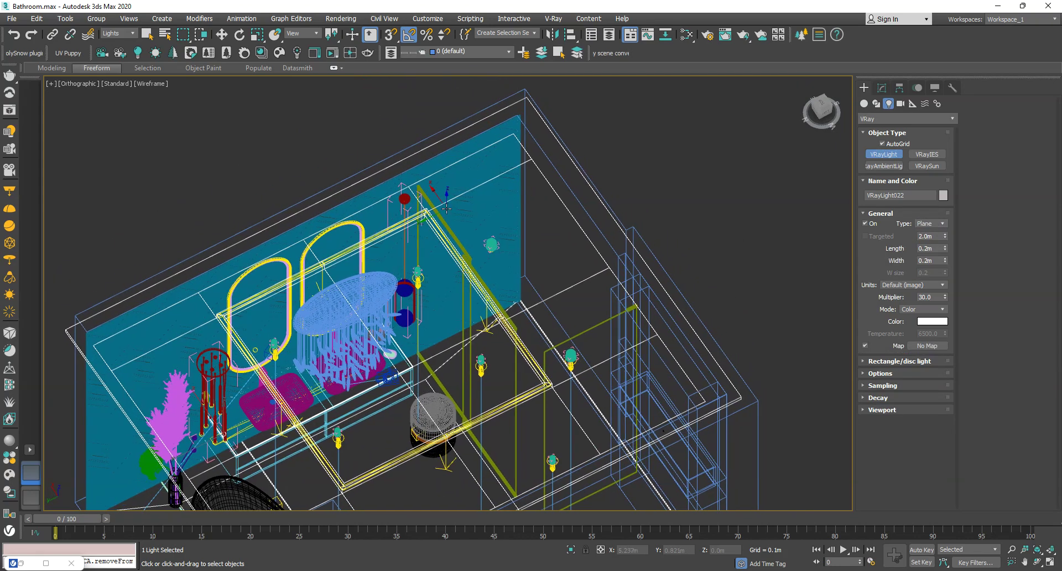
{"action": "key", "text": "z"}
{"action": "scroll", "coordinate": [517, 178], "scroll_direction": "down", "scroll_amount": 8}
{"action": "scroll", "coordinate": [571, 104], "scroll_direction": "up", "scroll_amount": 5}
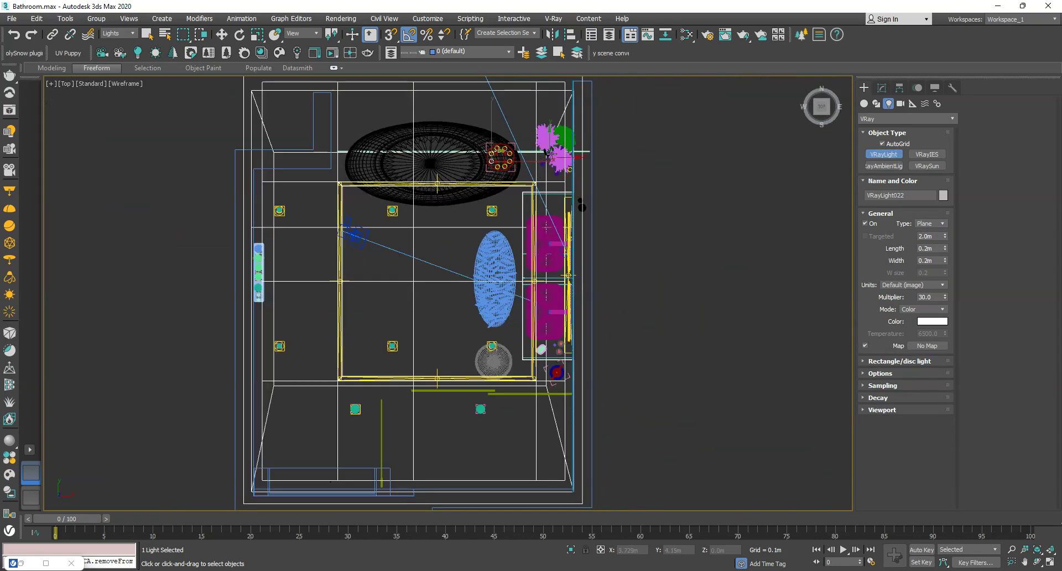
{"action": "scroll", "coordinate": [571, 104], "scroll_direction": "down", "scroll_amount": 3}
{"action": "left_click_drag", "start_coordinate": [573, 83], "coordinate": [560, 474]}
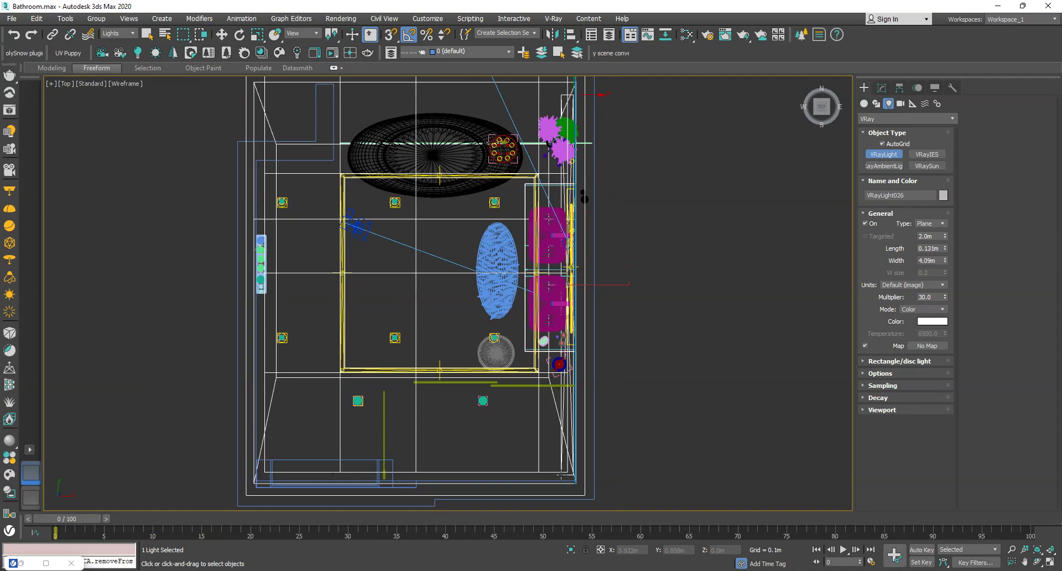
{"action": "right_click", "coordinate": [561, 474]}
- Raise the new strip light to just under the ceiling beside the mirror wall, at a height of about 2.93 m
{"action": "middle_click_drag", "start_coordinate": [561, 474], "coordinate": [614, 435], "text": "alt"}
{"action": "scroll", "coordinate": [553, 362], "scroll_direction": "down", "scroll_amount": 2}
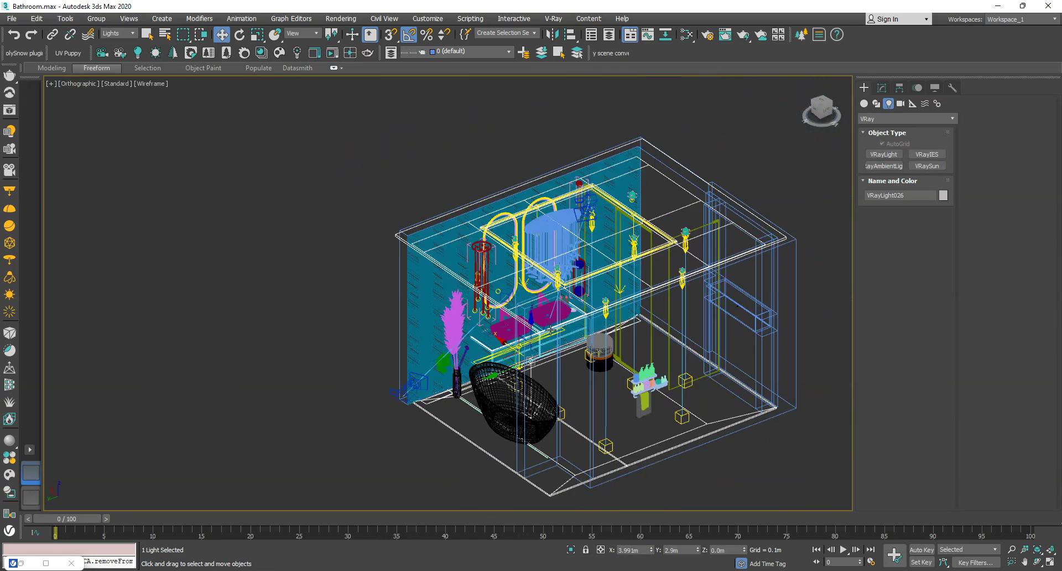
{"action": "left_click_drag", "start_coordinate": [532, 338], "coordinate": [522, 174]}
{"action": "left_click", "coordinate": [821, 109]}
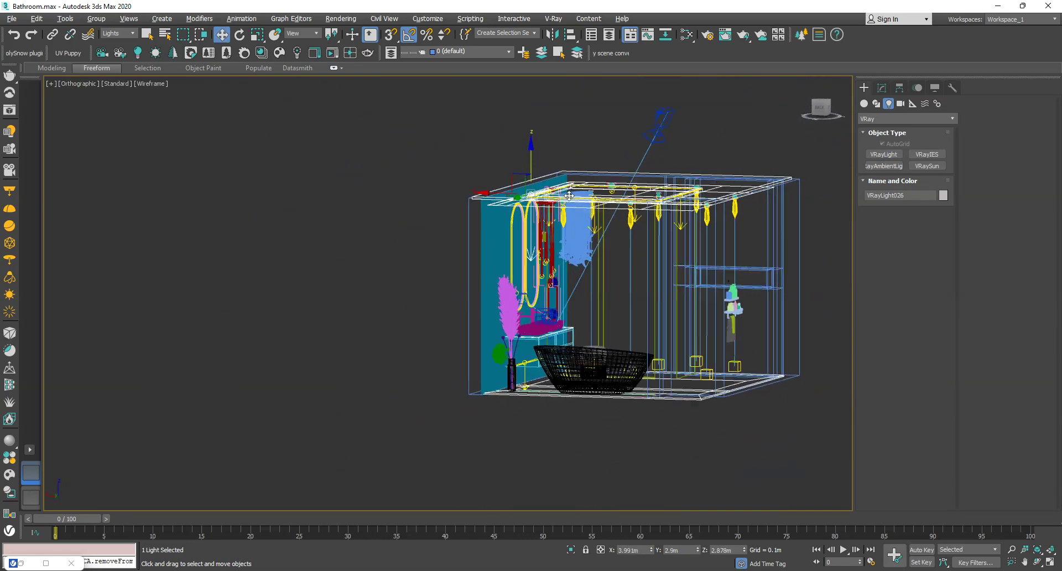
{"action": "scroll", "coordinate": [533, 192], "scroll_direction": "up", "scroll_amount": 5}
{"action": "left_click_drag", "start_coordinate": [485, 184], "coordinate": [478, 161]}
- Mirror the strip light about the Z axis with No Clone
{"action": "left_click", "coordinate": [555, 35]}
{"action": "left_click", "coordinate": [508, 257]}
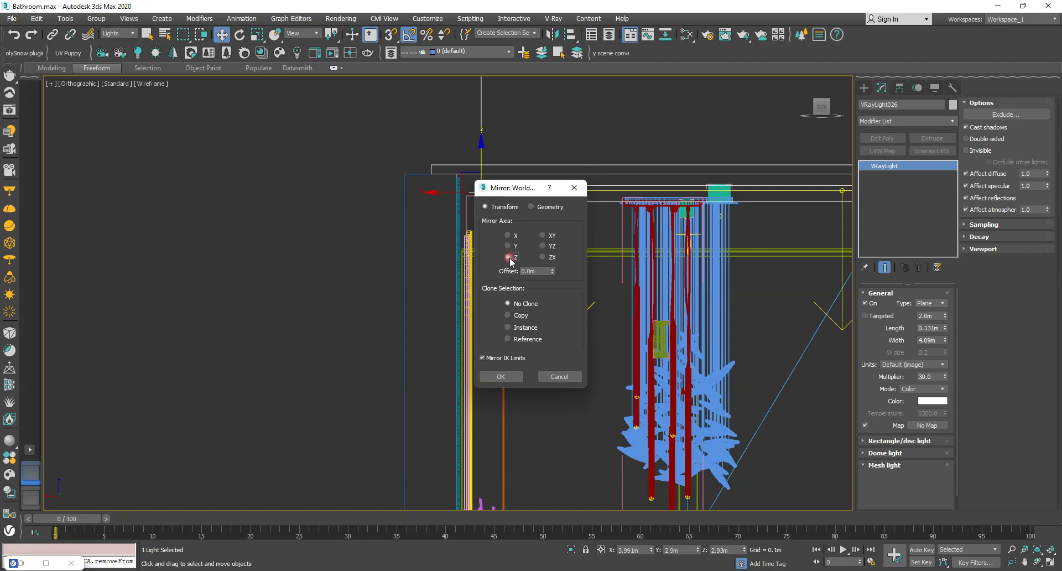
{"action": "left_click", "coordinate": [506, 379]}
- Start interactive rendering from PhysCamera006 and limit it to a region across the upper wall and ceiling edge
{"action": "middle_click_drag", "start_coordinate": [507, 380], "coordinate": [483, 363], "text": "alt"}
{"action": "scroll", "coordinate": [483, 248], "scroll_direction": "down", "scroll_amount": 4}
{"action": "key", "text": "c"}
{"action": "double_click", "coordinate": [524, 220]}
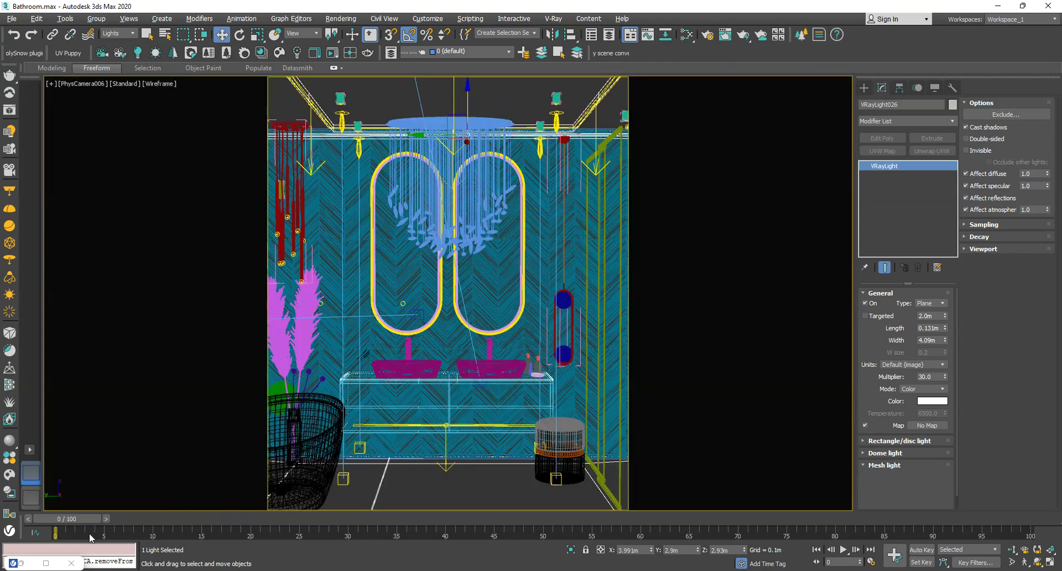
{"action": "left_click", "coordinate": [30, 563]}
{"action": "left_click", "coordinate": [387, 78]}
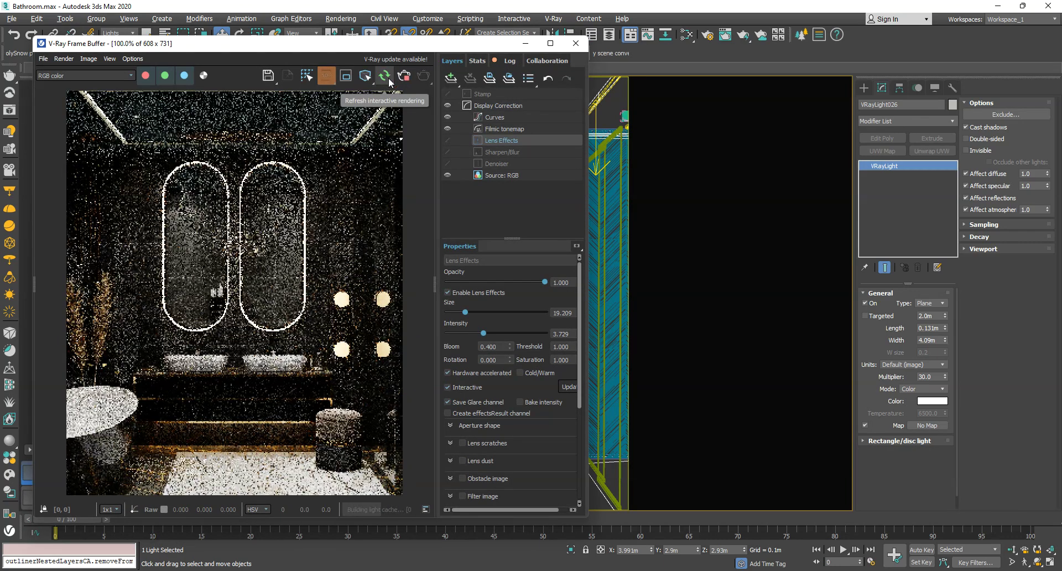
{"action": "left_click", "coordinate": [345, 76]}
{"action": "mouse_move", "coordinate": [408, 119]}
{"action": "left_mouse_down"}
{"action": "mouse_move", "coordinate": [410, 172]}
{"action": "mouse_move", "coordinate": [33, 191]}
{"action": "left_mouse_up"}
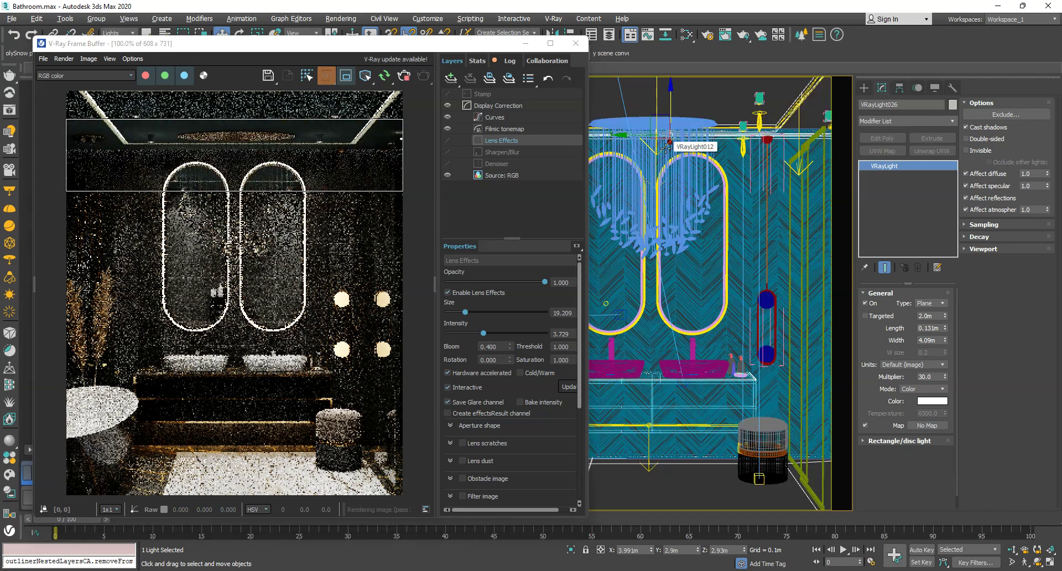
- Set the strip light's colour mode to Temperature at 4000
{"action": "left_click", "coordinate": [922, 388]}
{"action": "left_click", "coordinate": [902, 412]}
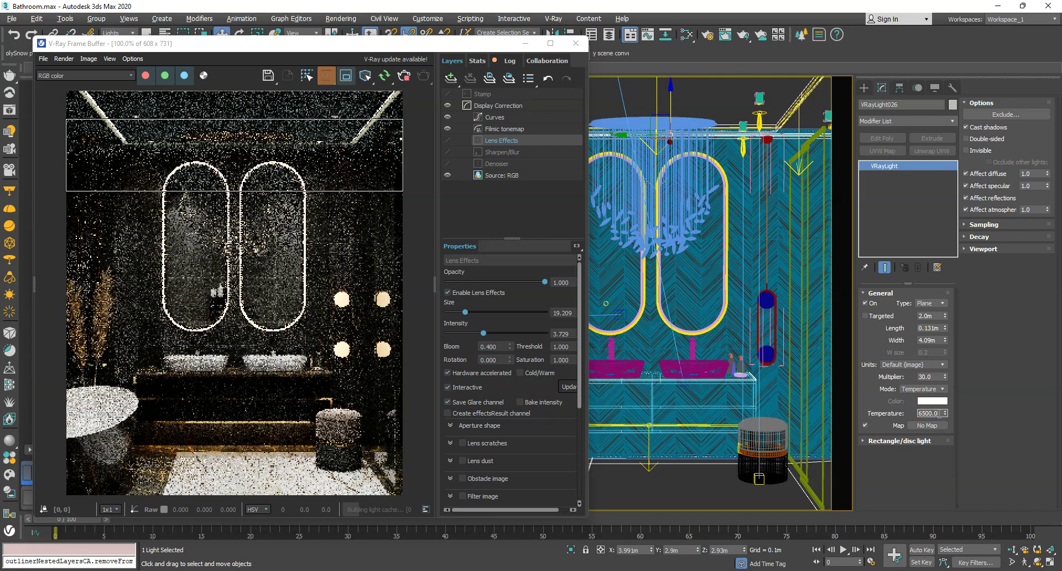
{"action": "type", "text": "4000"}
{"action": "key", "text": "Return"}
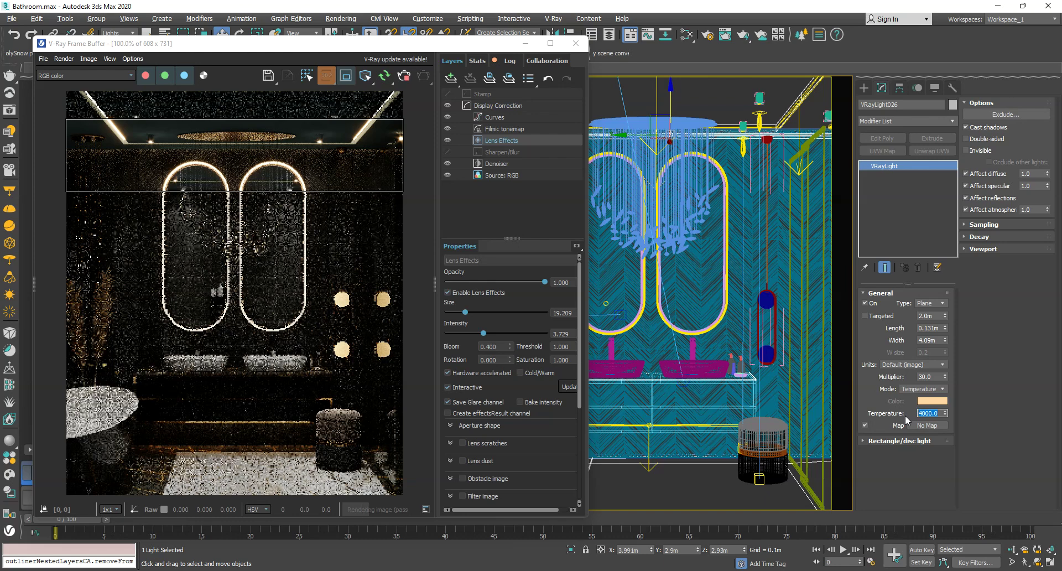
- Try the strip light's multiplier at 50 and then at 100
{"action": "left_click", "coordinate": [931, 376]}
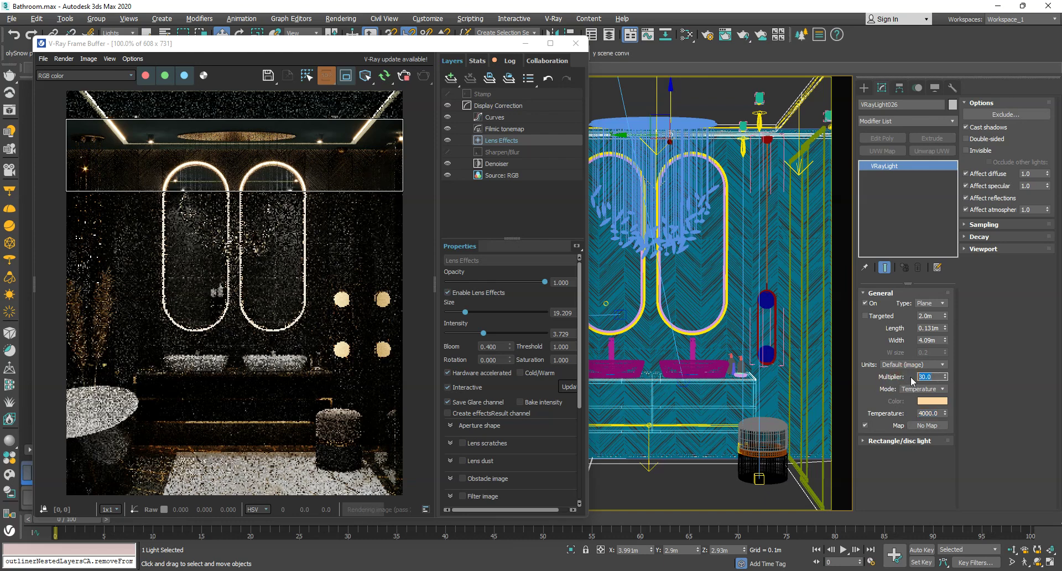
{"action": "key", "text": "Return"}
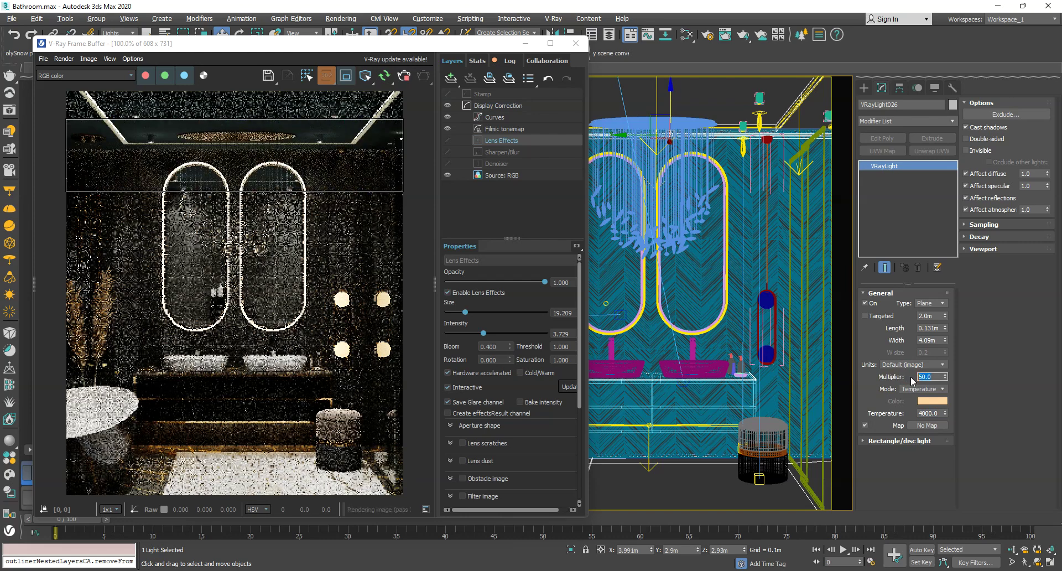
{"action": "type", "text": "2"}
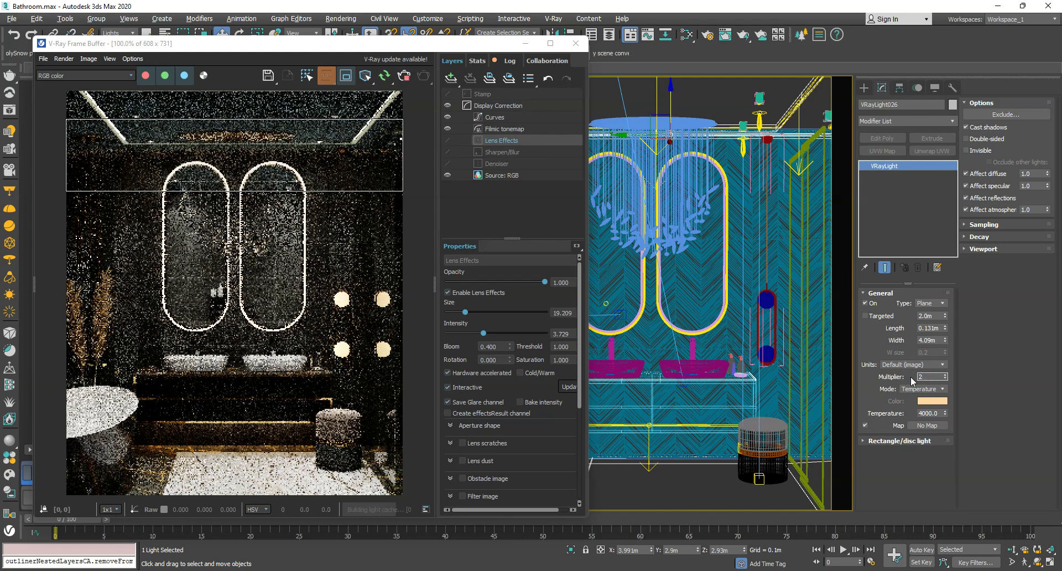
{"action": "key", "text": "BackSpace"}
{"action": "type", "text": "100.0"}
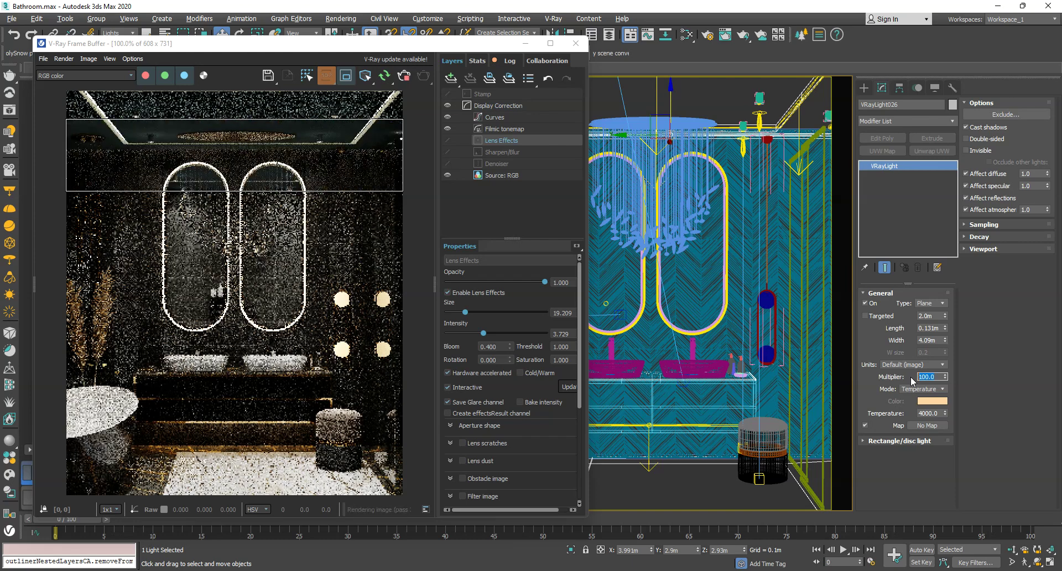
- Try the strip light flipped along Z with its multiplier at 20 and then at 5
{"action": "left_click", "coordinate": [553, 34]}
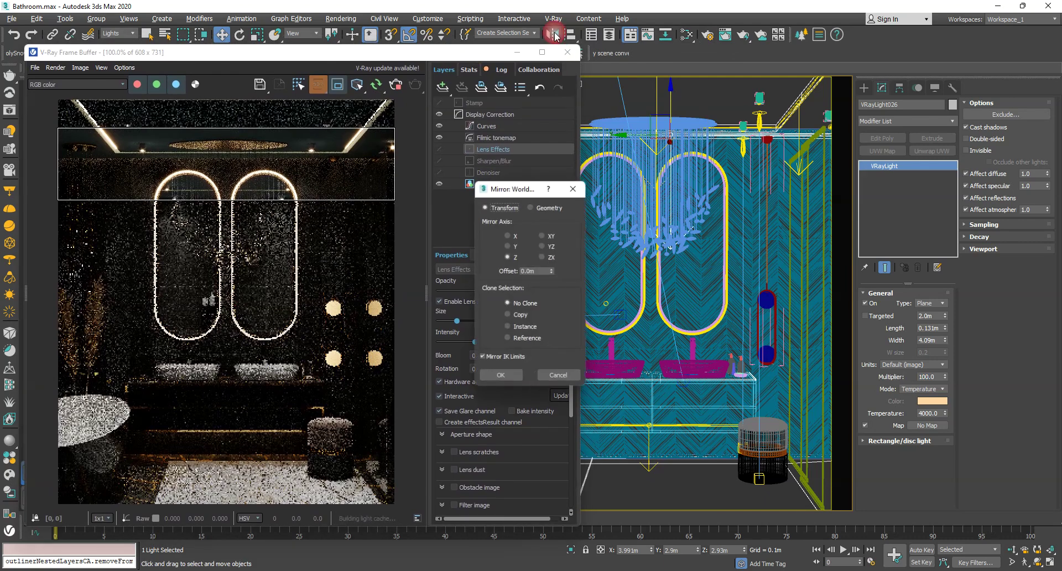
{"action": "left_click_drag", "start_coordinate": [507, 192], "coordinate": [575, 165]}
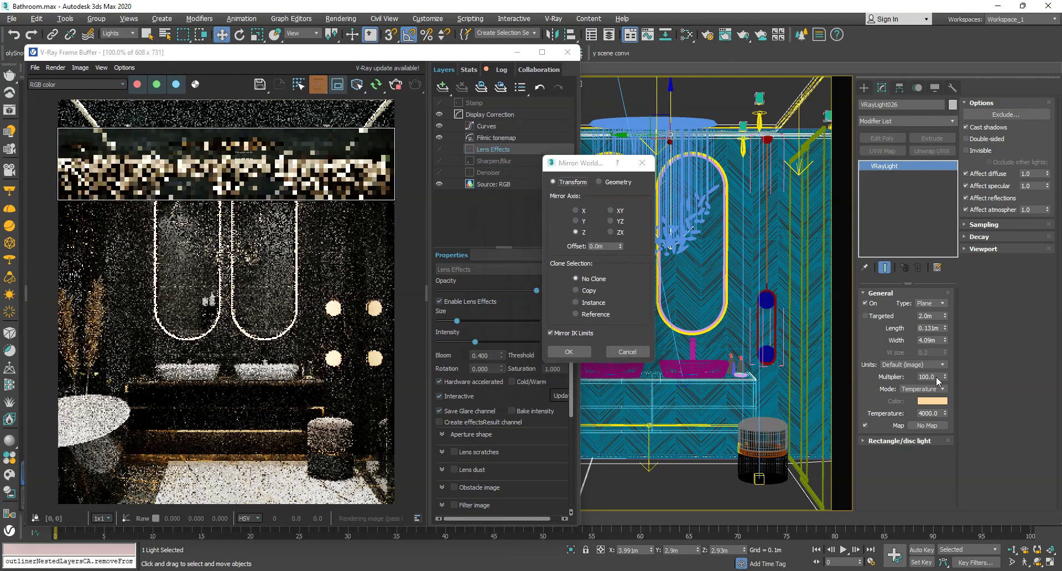
{"action": "key", "text": "Return"}
{"action": "double_click", "coordinate": [929, 376]}
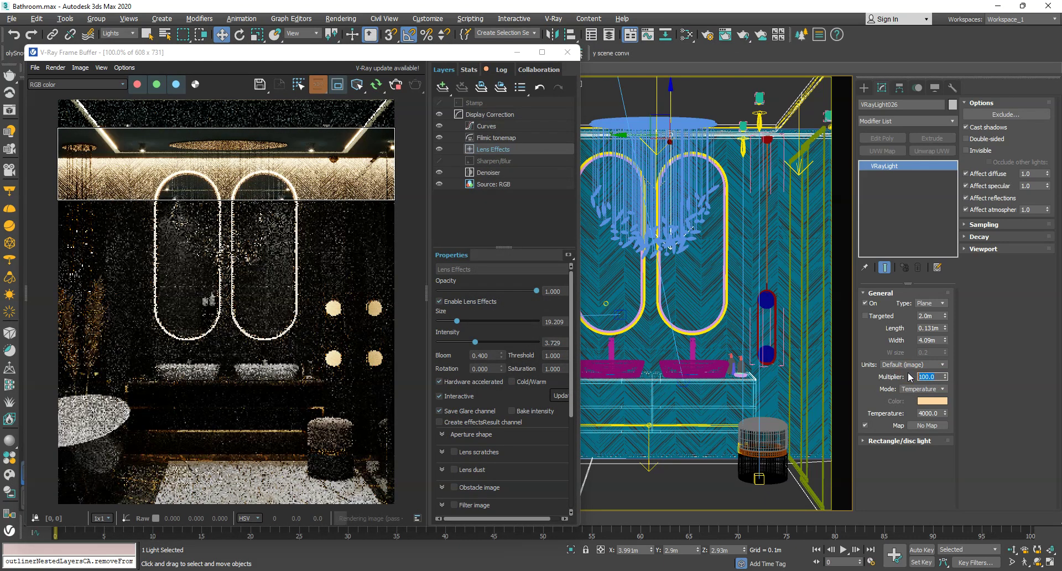
{"action": "type", "text": "20"}
{"action": "key", "text": "Return"}
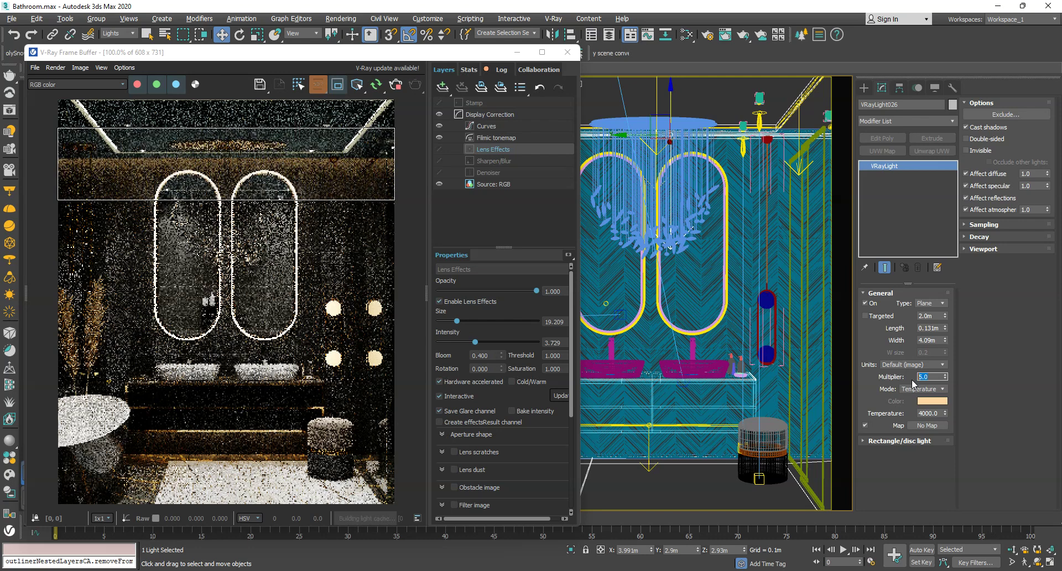
- Flip the strip light back by mirroring it about Z again
{"action": "left_click", "coordinate": [551, 34]}
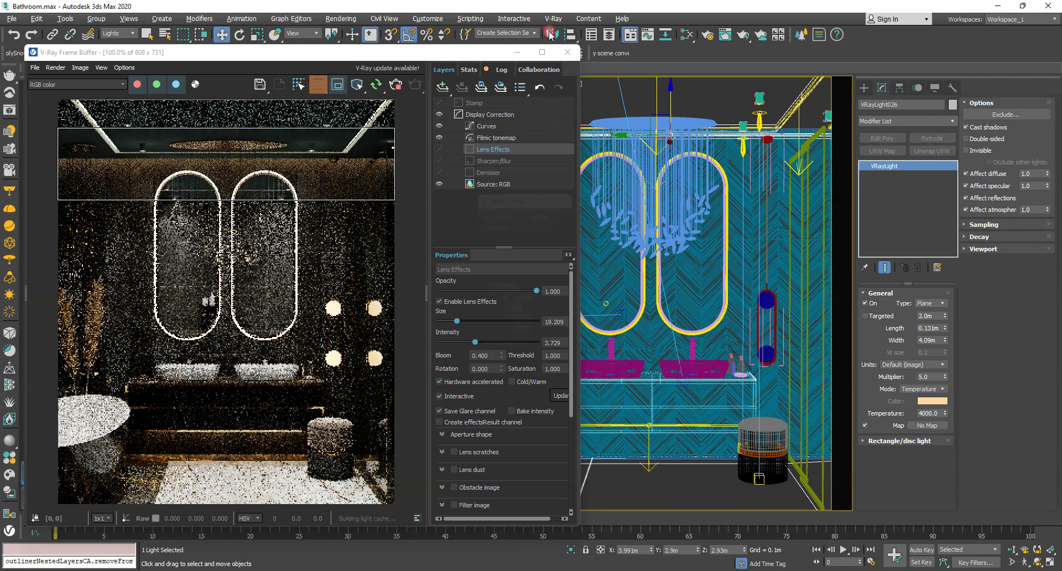
{"action": "left_click", "coordinate": [514, 257]}
{"action": "left_click", "coordinate": [509, 378]}
- Test the strip light's multiplier at 80, then set it to 100
{"action": "left_click_drag", "start_coordinate": [936, 377], "coordinate": [910, 379]}
{"action": "type", "text": "80"}
{"action": "key", "text": "Return"}
{"action": "type", "text": "100"}
{"action": "key", "text": "Return"}
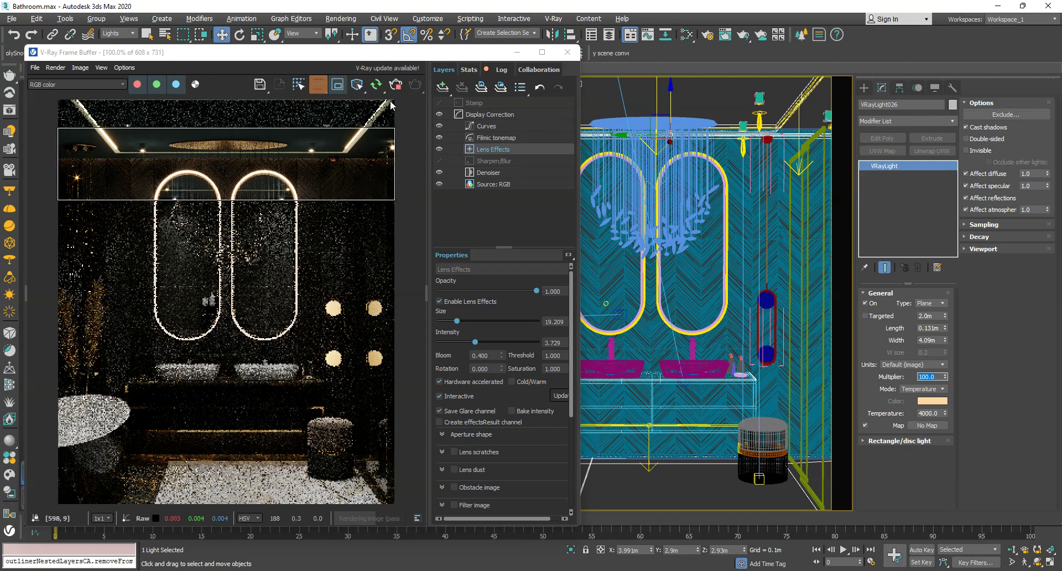
- Review the bucket image sampler and global illumination settings in Render Setup
{"action": "left_click_drag", "start_coordinate": [375, 58], "coordinate": [423, 50]}
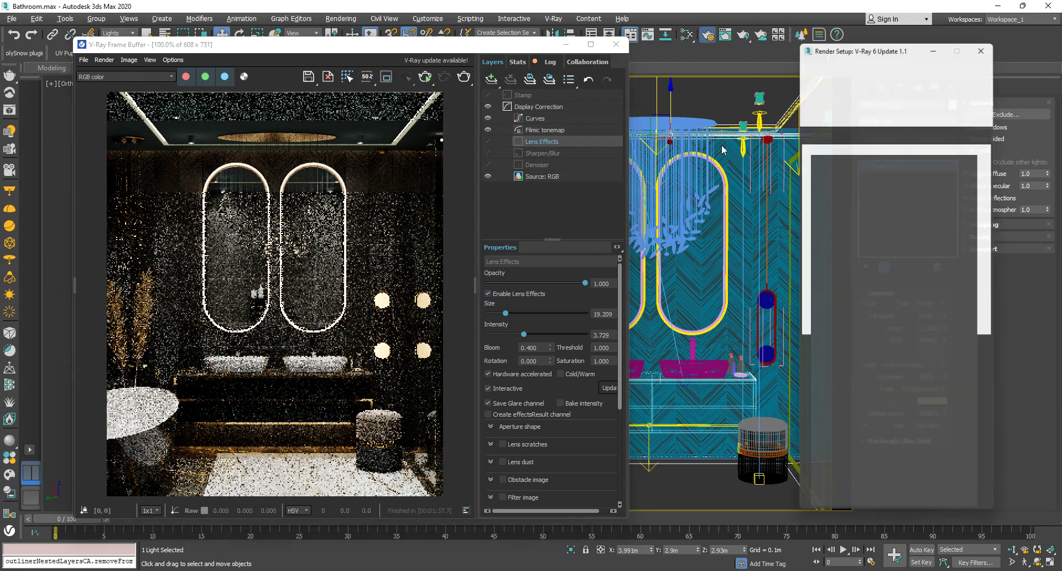
{"action": "left_click", "coordinate": [838, 133]}
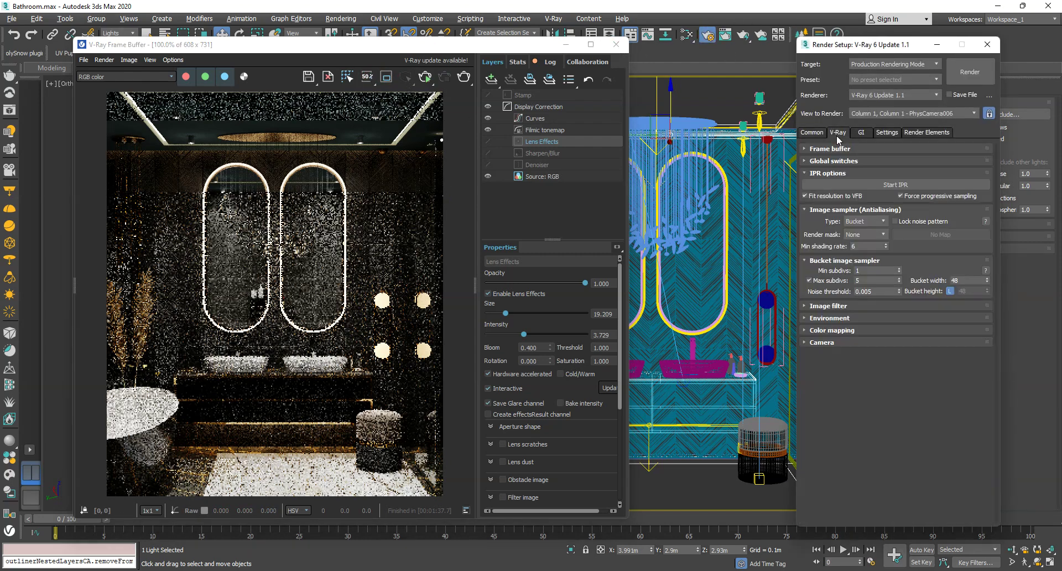
{"action": "left_click", "coordinate": [854, 281]}
{"action": "left_click", "coordinate": [860, 132]}
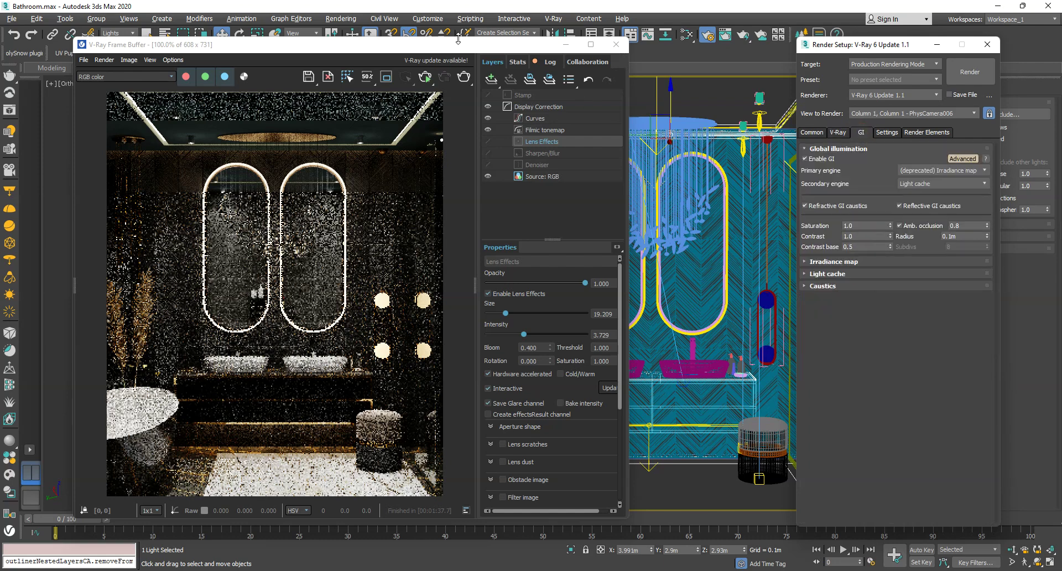
- Maximize the V-Ray Frame Buffer and render the PhysCamera006 view at 1249 x 1500
{"action": "left_click_drag", "start_coordinate": [459, 48], "coordinate": [476, 42]}
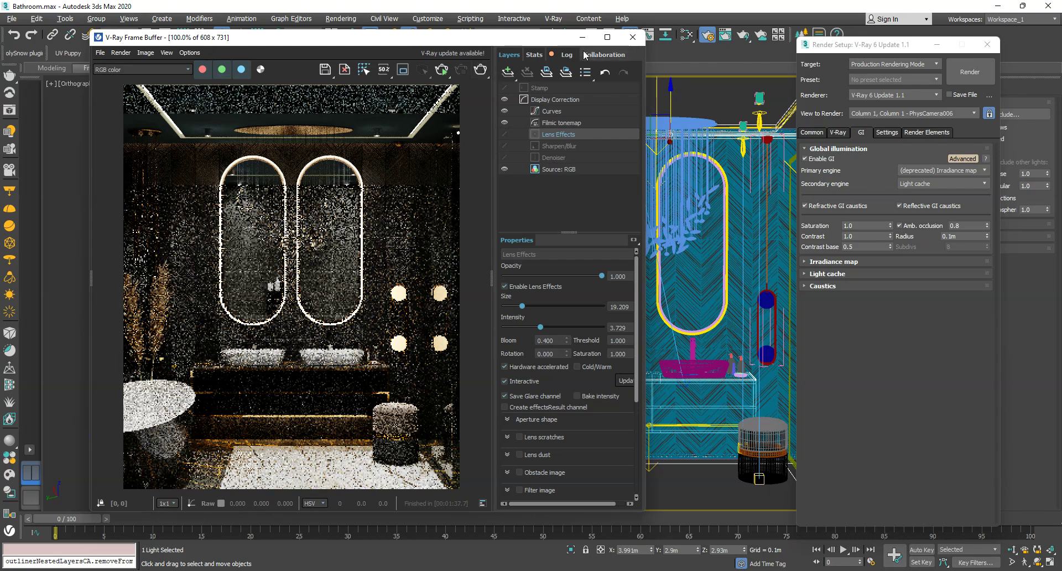
{"action": "left_click", "coordinate": [607, 37]}
{"action": "left_click", "coordinate": [894, 37]}
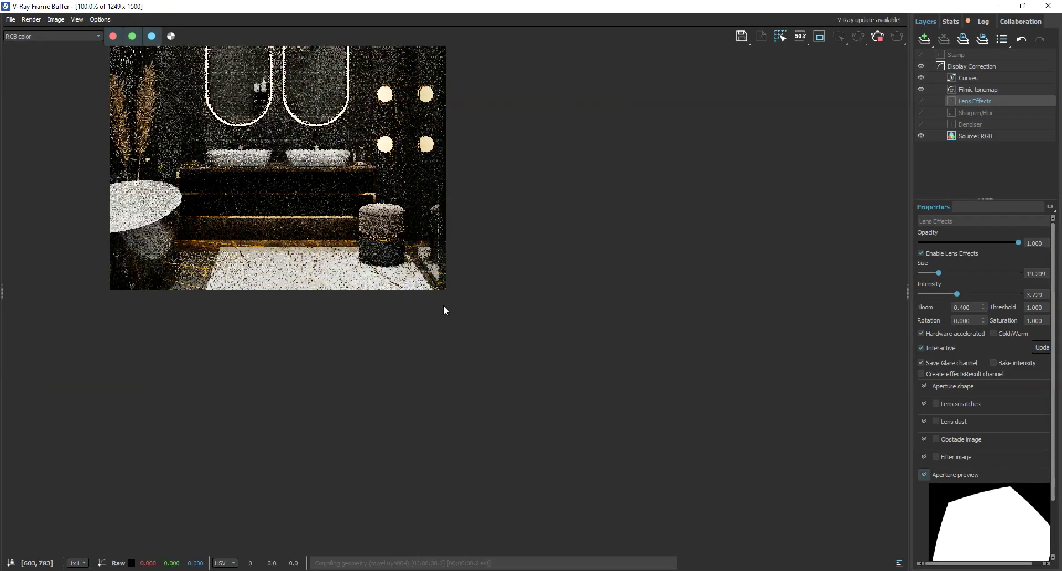
- Examine the full-resolution render up close, from the floor and vanity up to the mirrors, chandelier and ceiling lights
{"action": "scroll", "coordinate": [592, 347], "scroll_direction": "down", "scroll_amount": 1}
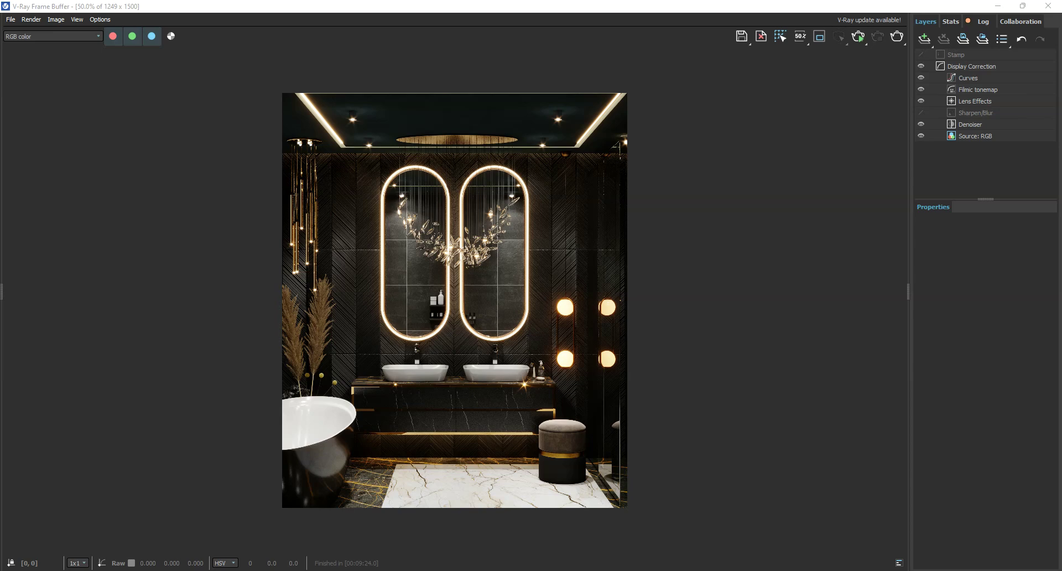
{"action": "scroll", "coordinate": [338, 226], "scroll_direction": "up", "scroll_amount": 1}
{"action": "middle_click_drag", "start_coordinate": [387, 270], "coordinate": [454, 382]}
{"action": "middle_click_drag", "start_coordinate": [490, 505], "coordinate": [477, 138]}
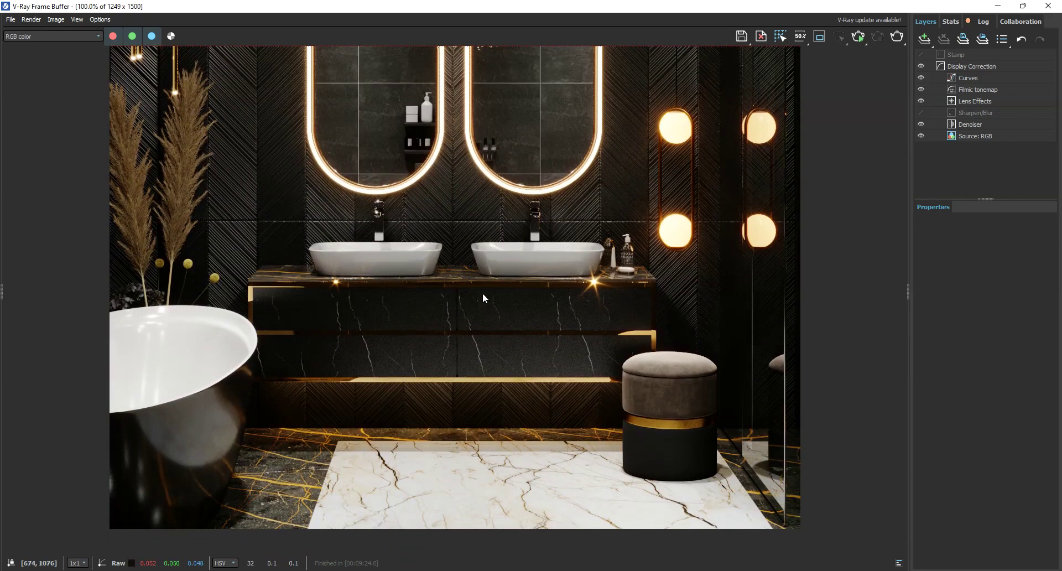
{"action": "middle_click_drag", "start_coordinate": [485, 252], "coordinate": [520, 390]}
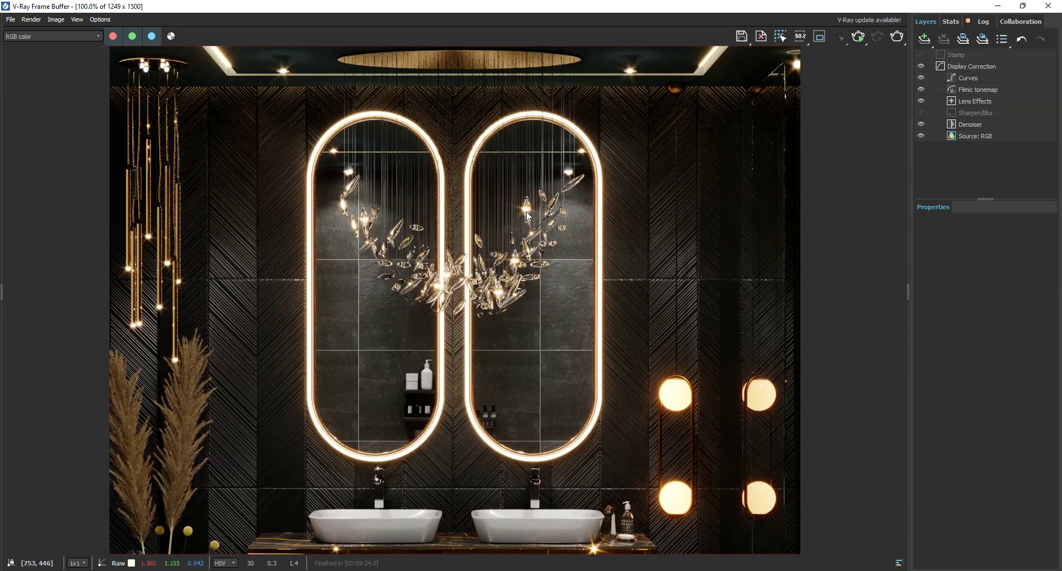
- Leave the finished render, select the close-up camera and show the PhysCamera008 view in both viewports
{"action": "scroll", "coordinate": [526, 213], "scroll_direction": "down", "scroll_amount": 1}
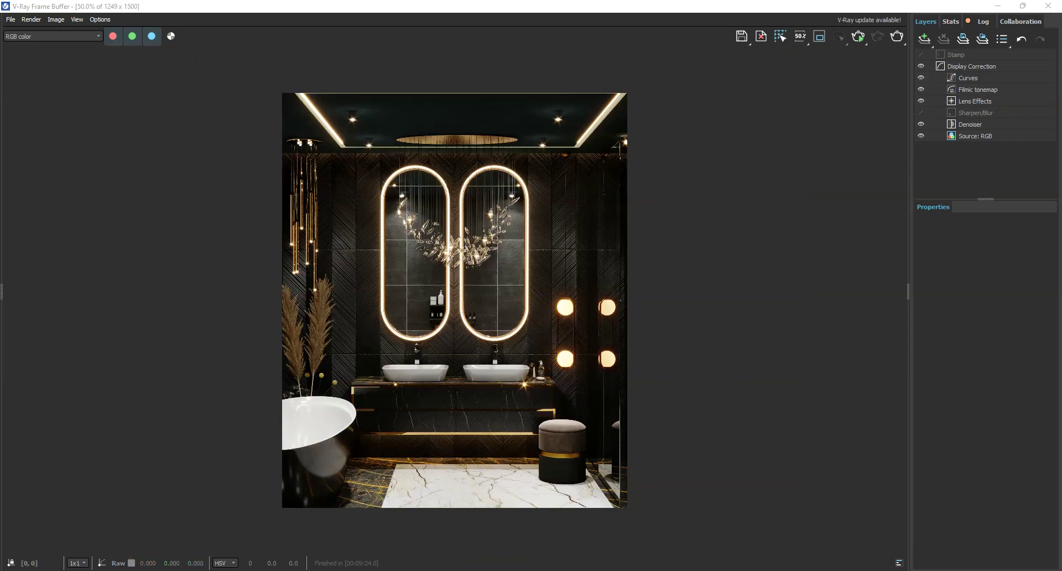
{"action": "scroll", "coordinate": [579, 221], "scroll_direction": "up", "scroll_amount": 1}
{"action": "scroll", "coordinate": [576, 215], "scroll_direction": "down", "scroll_amount": 1}
{"action": "left_click", "coordinate": [999, 6]}
{"action": "scroll", "coordinate": [206, 298], "scroll_direction": "up", "scroll_amount": 3}
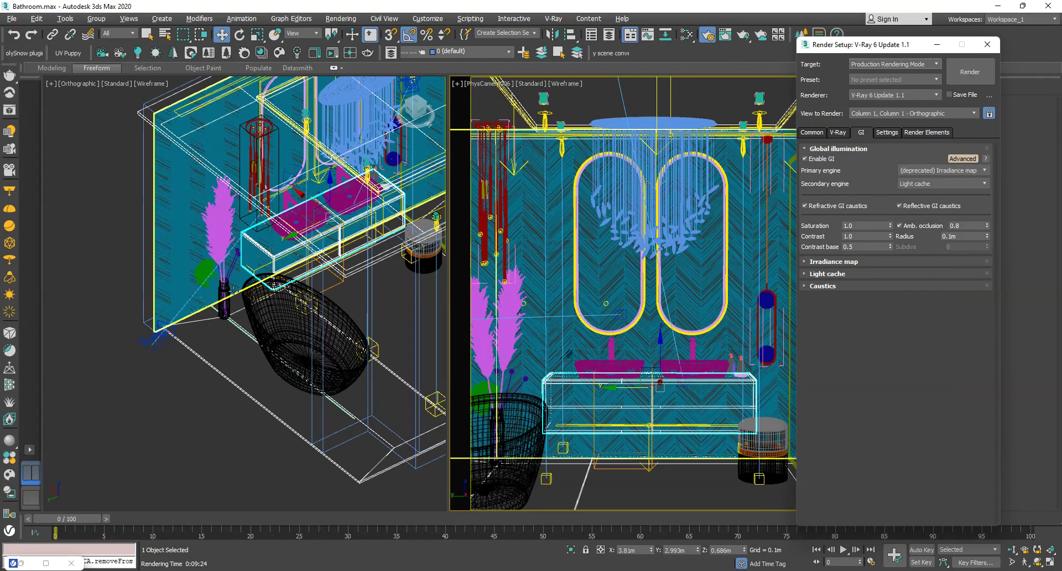
{"action": "scroll", "coordinate": [166, 326], "scroll_direction": "up", "scroll_amount": 2}
{"action": "left_click", "coordinate": [155, 324]}
{"action": "right_click", "coordinate": [156, 347]}
{"action": "left_click", "coordinate": [123, 354]}
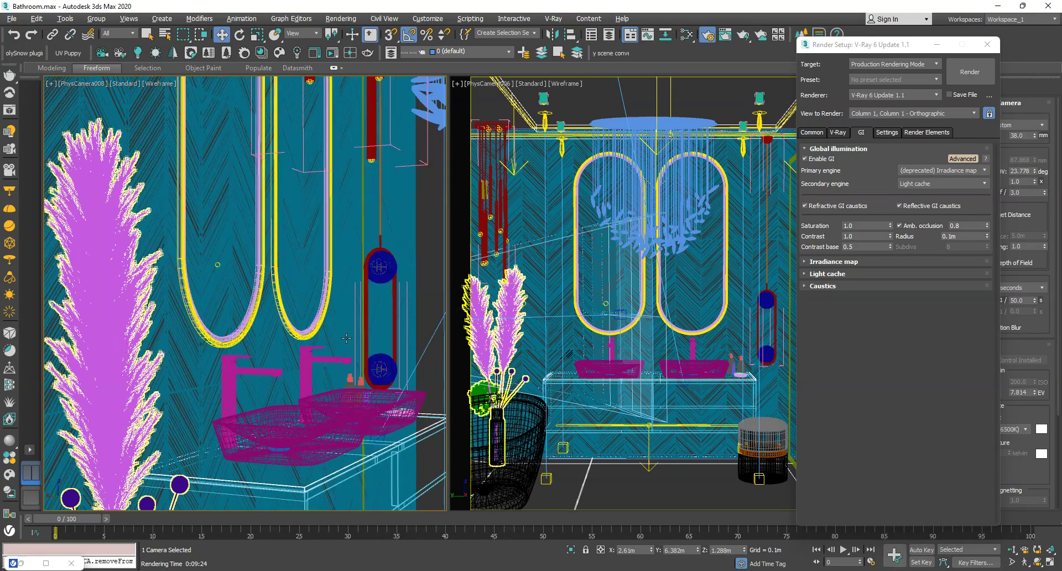
{"action": "key", "text": "c"}
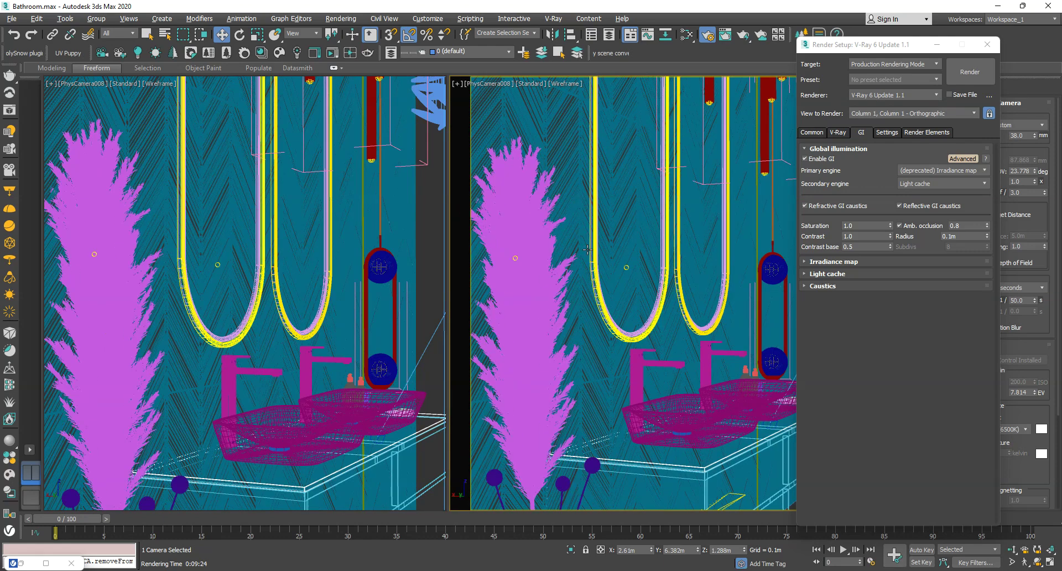
- Set the bucket image sampler's max subdivs to 6 and noise threshold to 0.005, and render the PhysCamera008 view
{"action": "left_click_drag", "start_coordinate": [902, 50], "coordinate": [243, 59]}
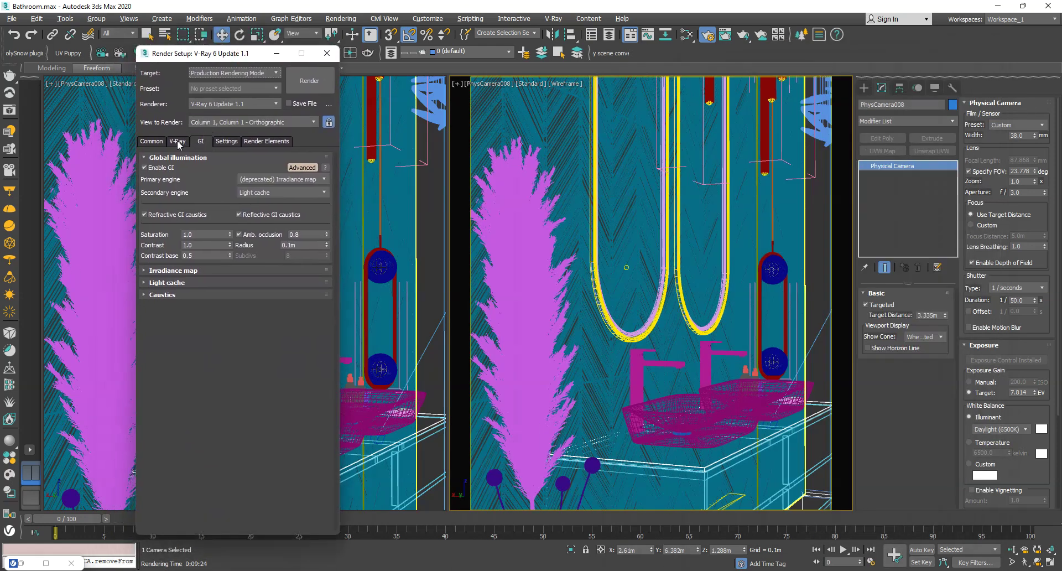
{"action": "left_click", "coordinate": [177, 140]}
{"action": "left_click", "coordinate": [239, 287]}
{"action": "left_click", "coordinate": [239, 287]}
{"action": "left_click", "coordinate": [204, 301]}
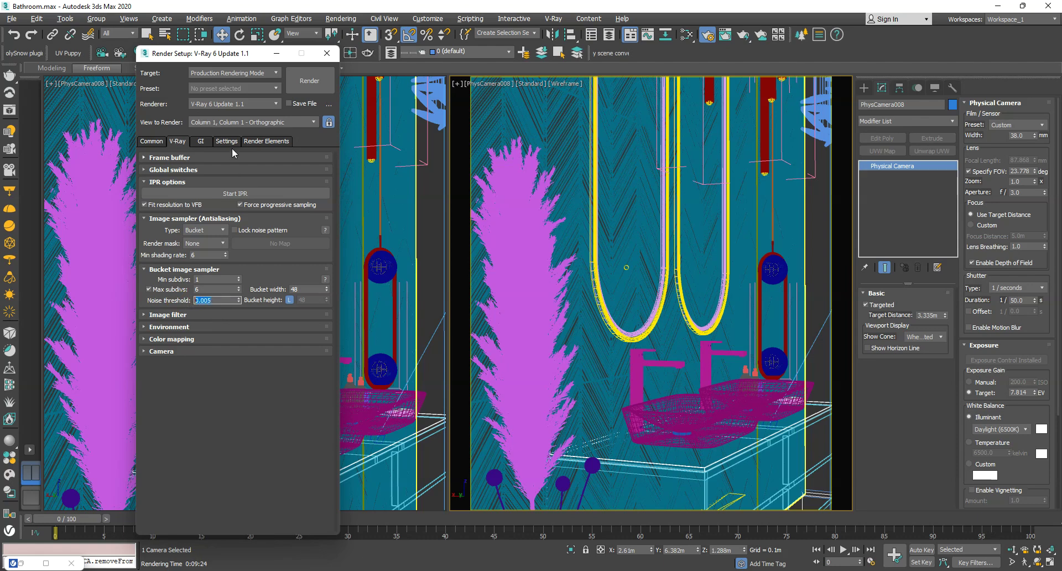
{"action": "left_click", "coordinate": [327, 53]}
{"action": "left_click", "coordinate": [10, 111]}
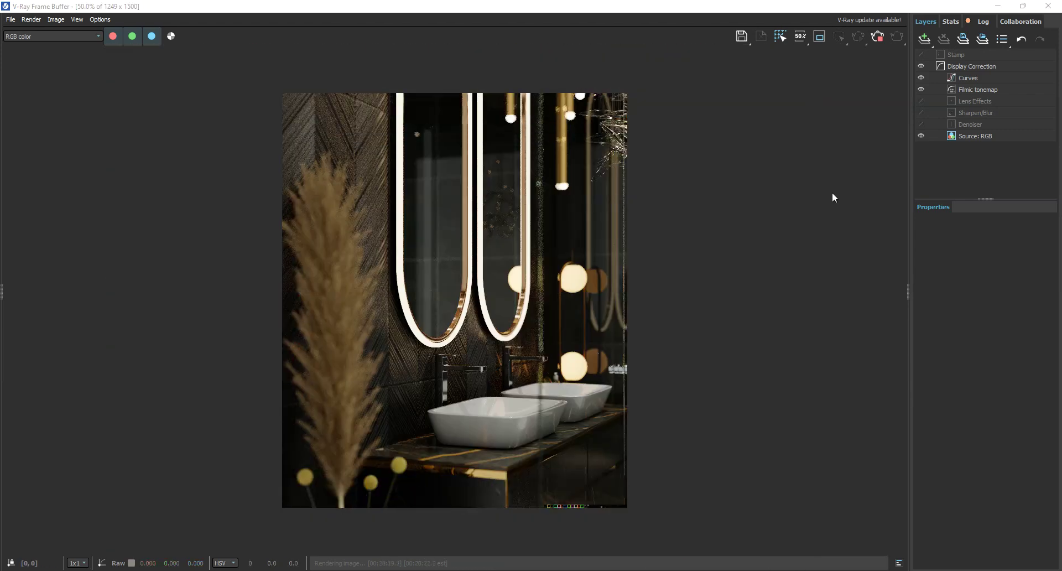
- Enable the Lens Effects layer with an intensity of 5.367 and display the effectsResult channel of the render
{"action": "left_click", "coordinate": [920, 101]}
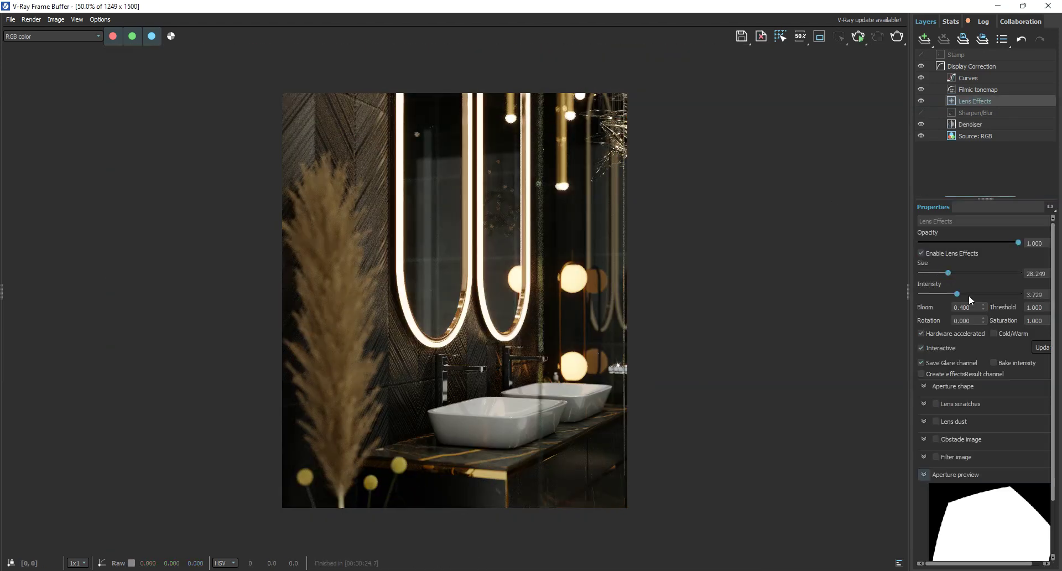
{"action": "left_click_drag", "start_coordinate": [969, 299], "coordinate": [973, 299]}
{"action": "left_click", "coordinate": [53, 36]}
{"action": "left_click", "coordinate": [34, 161]}
- Examine the close-up render in detail, from the glowing mirrors and pendant lights down to the faucets, basins and marble countertop
{"action": "scroll", "coordinate": [522, 388], "scroll_direction": "up", "scroll_amount": 1}
{"action": "middle_click_drag", "start_coordinate": [492, 296], "coordinate": [473, 393]}
{"action": "middle_click_drag", "start_coordinate": [501, 254], "coordinate": [493, 379]}
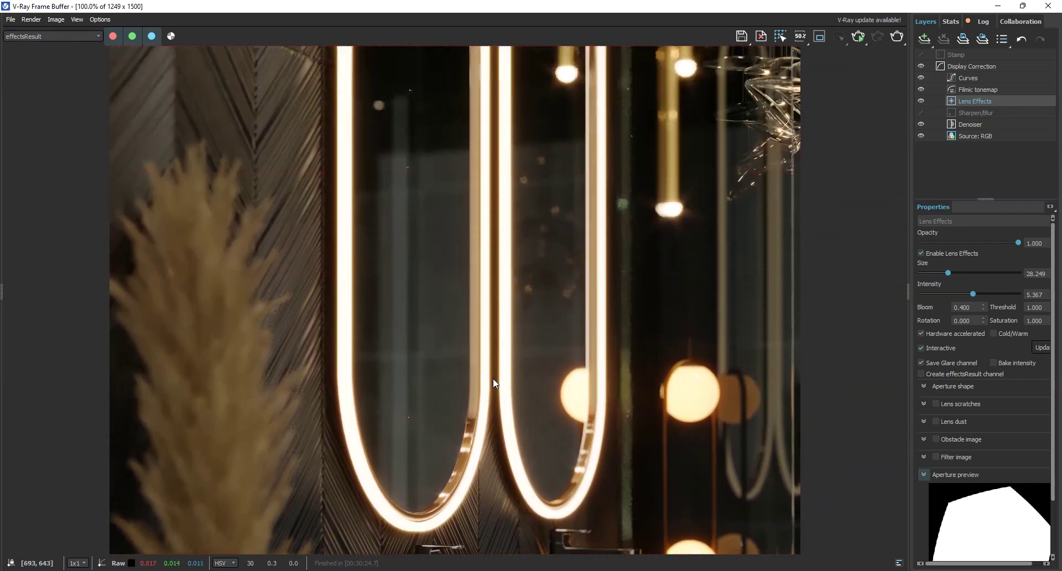
{"action": "middle_click_drag", "start_coordinate": [522, 290], "coordinate": [519, 366]}
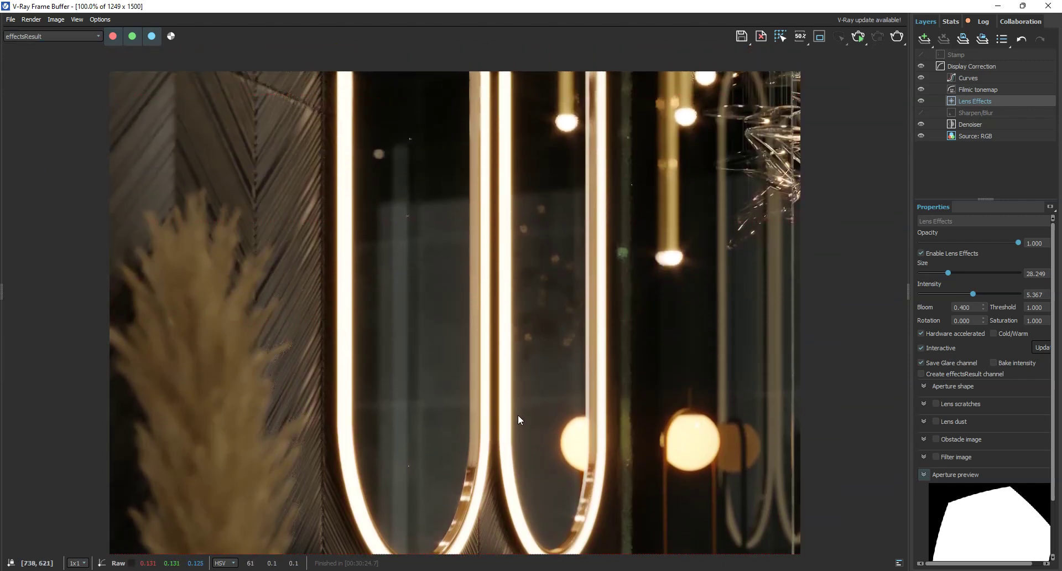
{"action": "scroll", "coordinate": [636, 249], "scroll_direction": "down", "scroll_amount": 2}
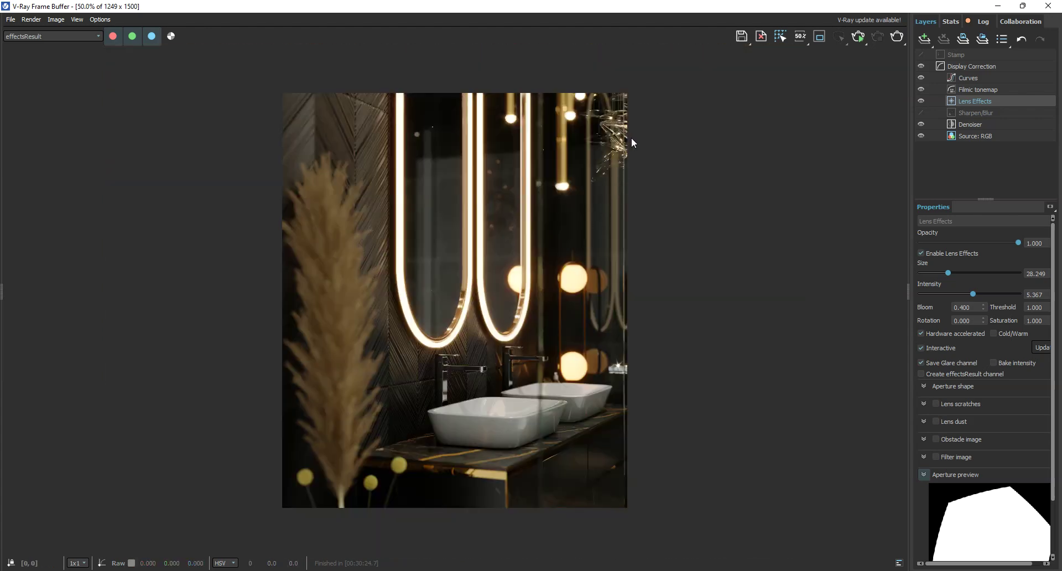
{"action": "scroll", "coordinate": [487, 420], "scroll_direction": "up", "scroll_amount": 2}
{"action": "middle_click_drag", "start_coordinate": [526, 376], "coordinate": [526, 360]}
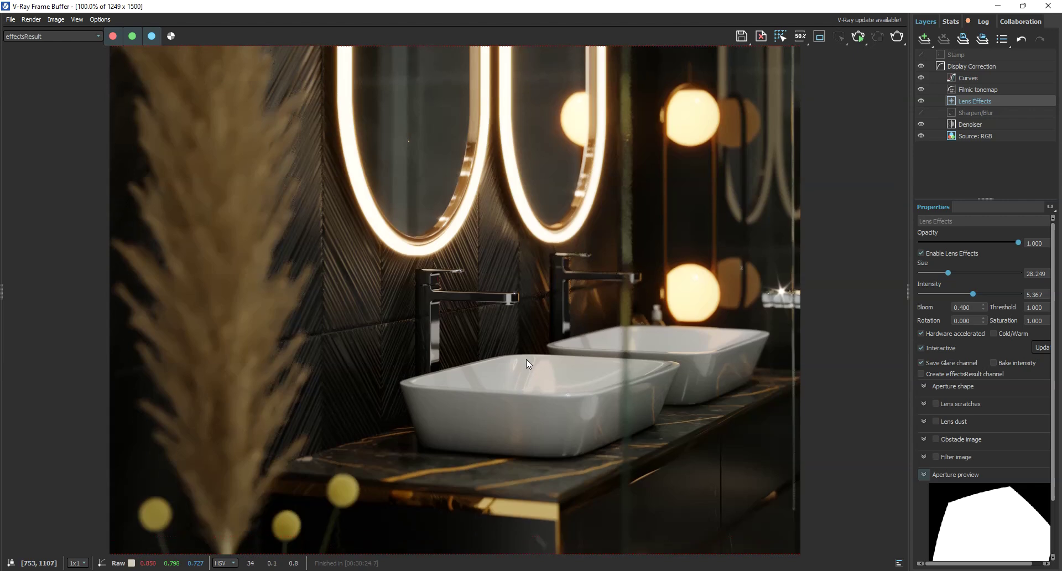
{"action": "mouse_move", "coordinate": [522, 371]}
{"action": "middle_mouse_down"}
{"action": "mouse_move", "coordinate": [521, 398]}
{"action": "mouse_move", "coordinate": [521, 382]}
{"action": "middle_mouse_up"}
{"action": "scroll", "coordinate": [522, 379], "scroll_direction": "up", "scroll_amount": 1}
{"action": "scroll", "coordinate": [521, 379], "scroll_direction": "down", "scroll_amount": 1}
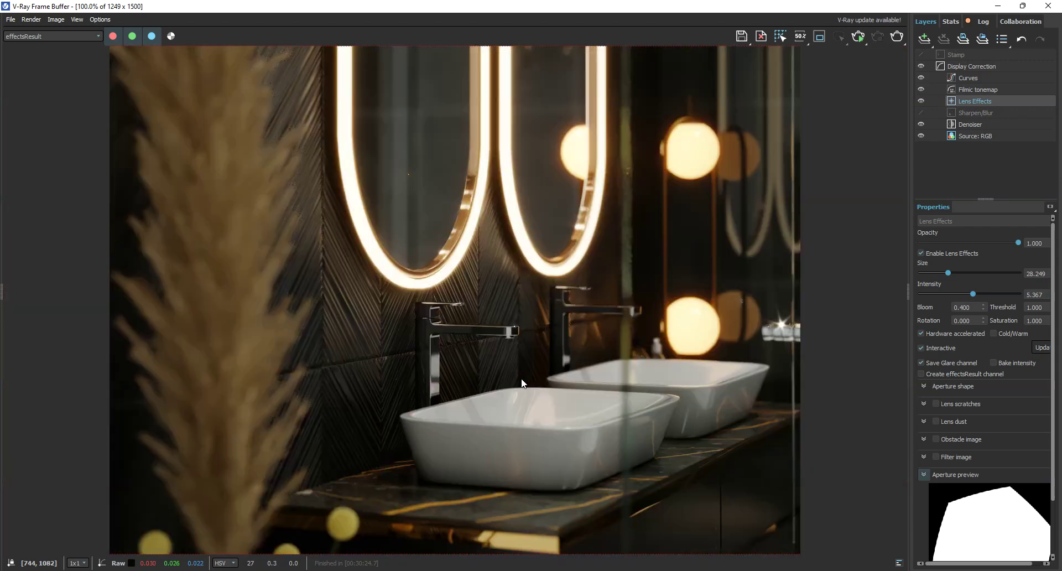